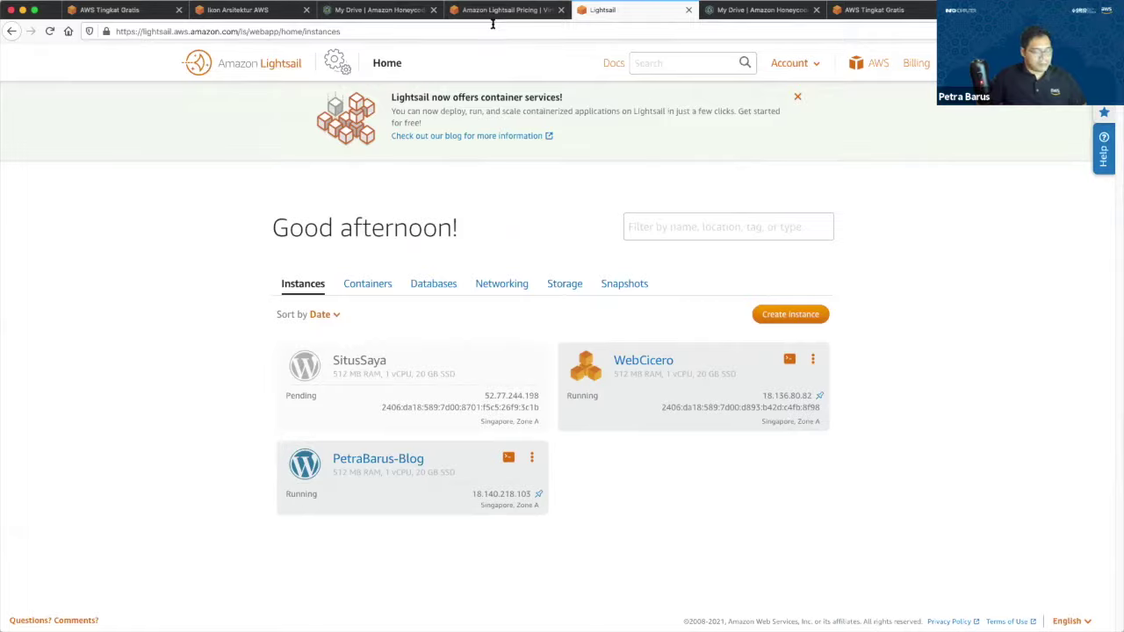
Open the AWS Management Console in a new tab and go to Route 53 via a 'Domain' search.
{"action": "key", "text": "super+t"}
{"action": "type", "text": "console google"}
{"action": "key", "text": "Down"}
{"action": "key", "text": "Down"}
{"action": "key", "text": "Down"}
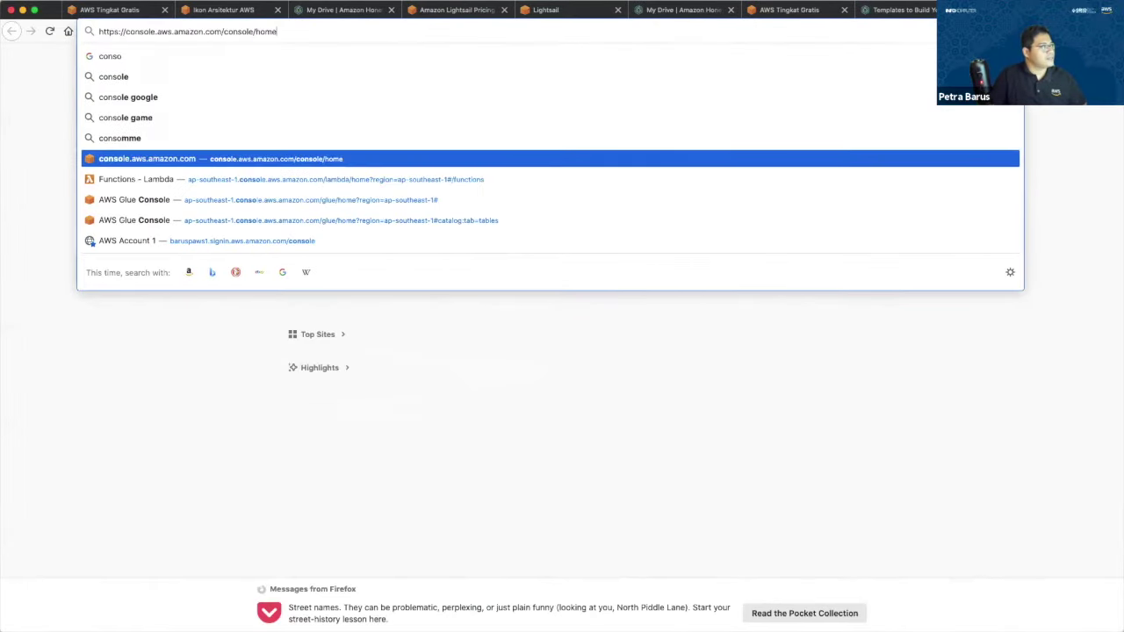
{"action": "key", "text": "Return"}
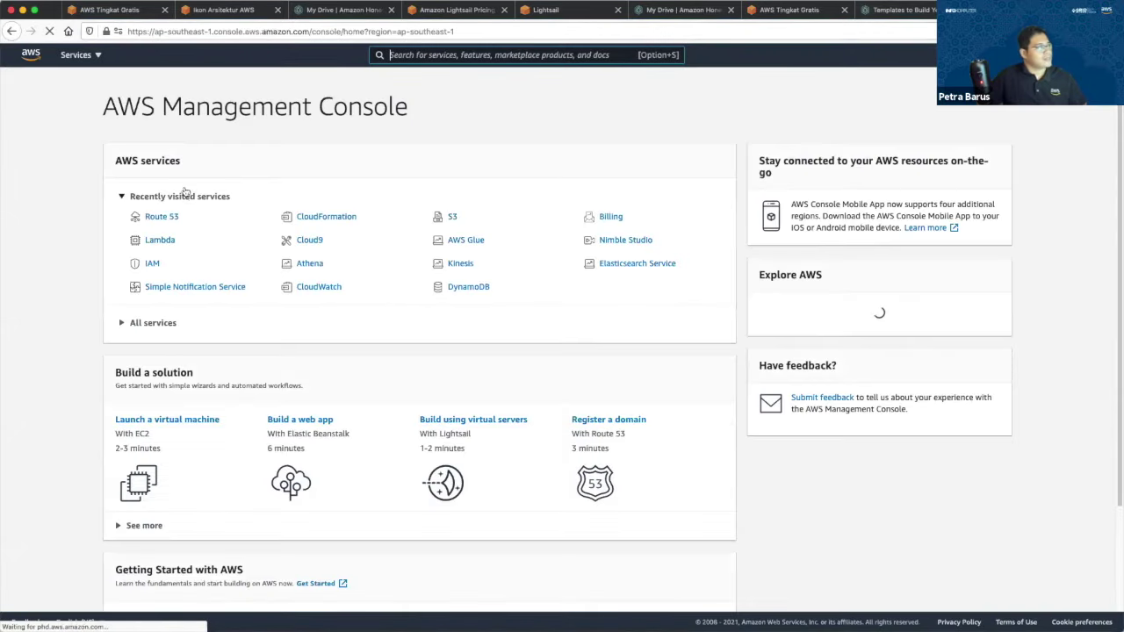
{"action": "type", "text": "Domain"}
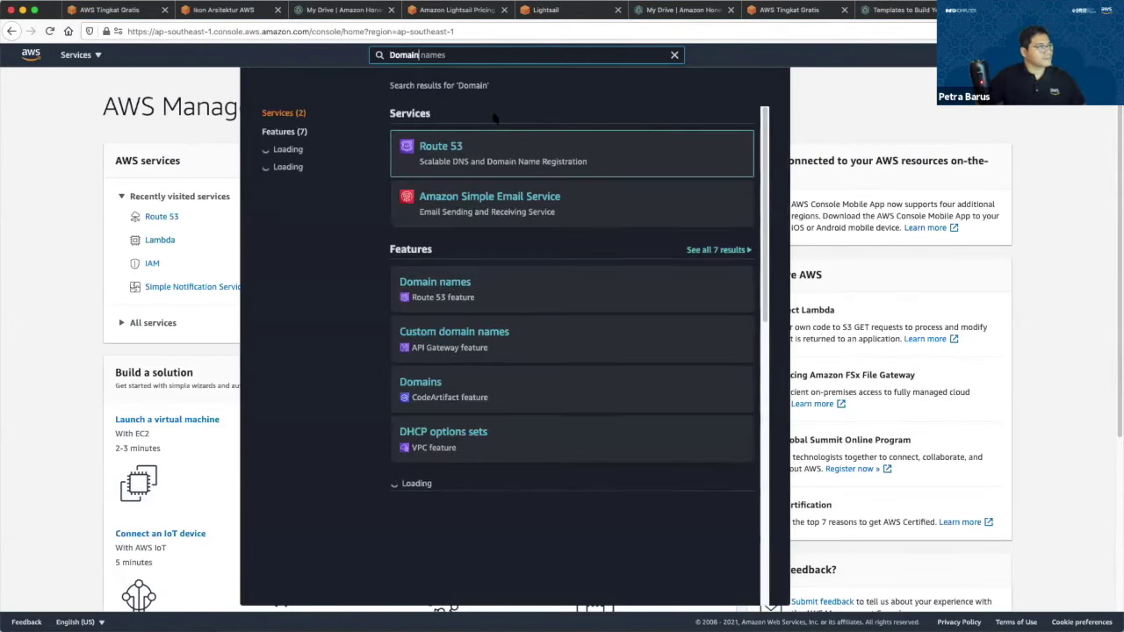
{"action": "left_click", "coordinate": [454, 144]}
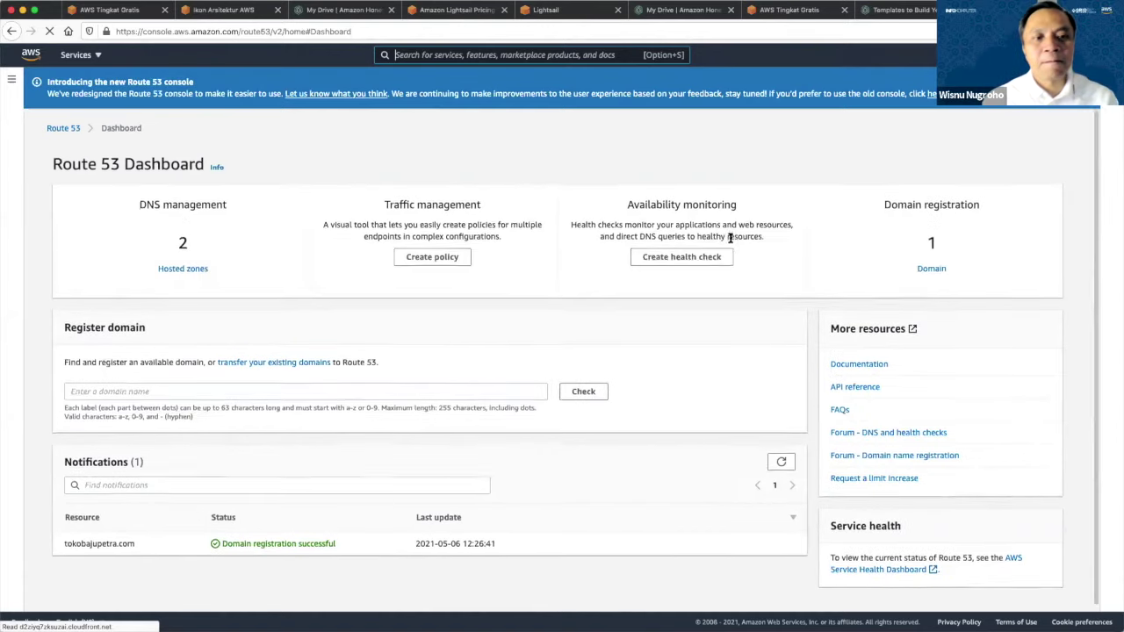
Dismiss the new-console announcement banner on the Route 53 dashboard.
{"action": "double_click", "coordinate": [100, 539]}
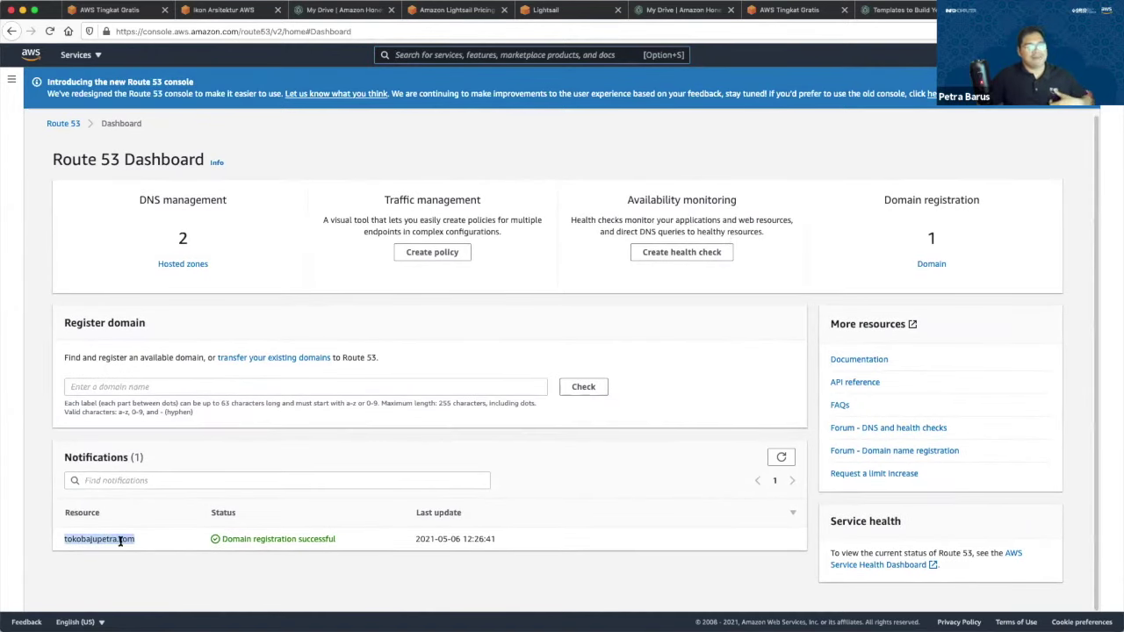
{"action": "scroll", "coordinate": [249, 423], "scroll_direction": "up", "scroll_amount": 3}
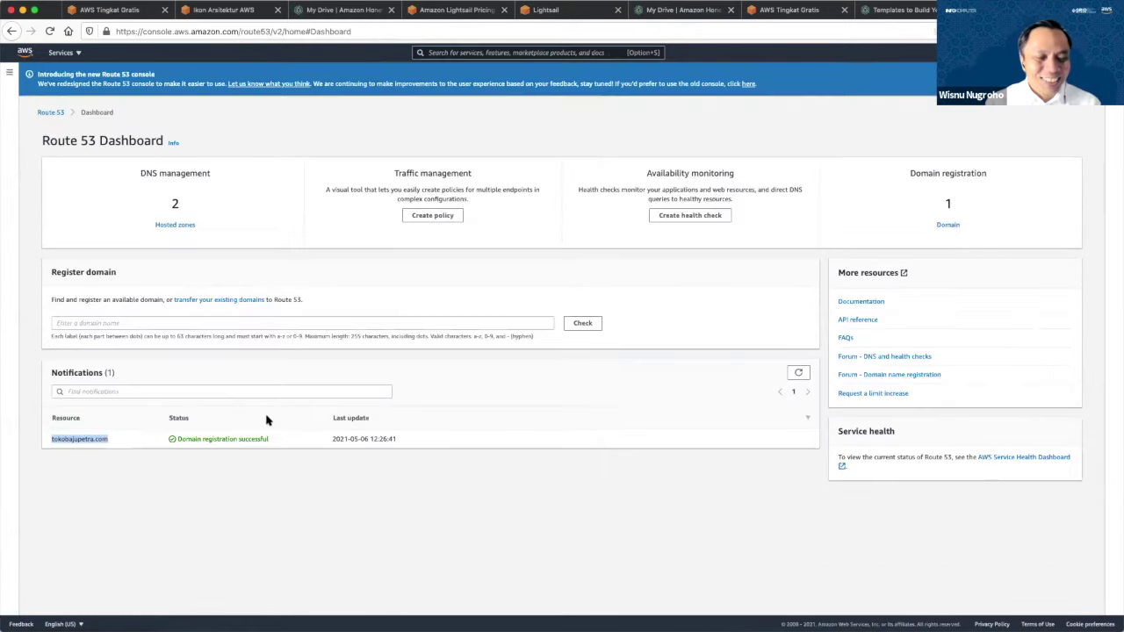
{"action": "scroll", "coordinate": [176, 502], "scroll_direction": "down", "scroll_amount": 5}
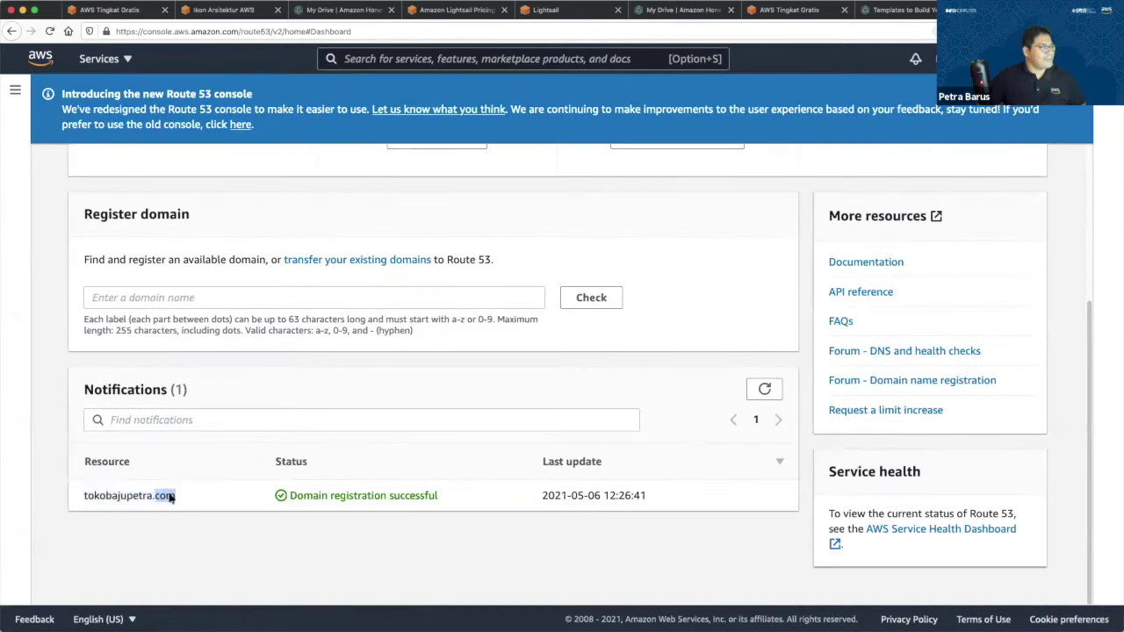
{"action": "left_click", "coordinate": [199, 499]}
{"action": "scroll", "coordinate": [966, 248], "scroll_direction": "up", "scroll_amount": 5}
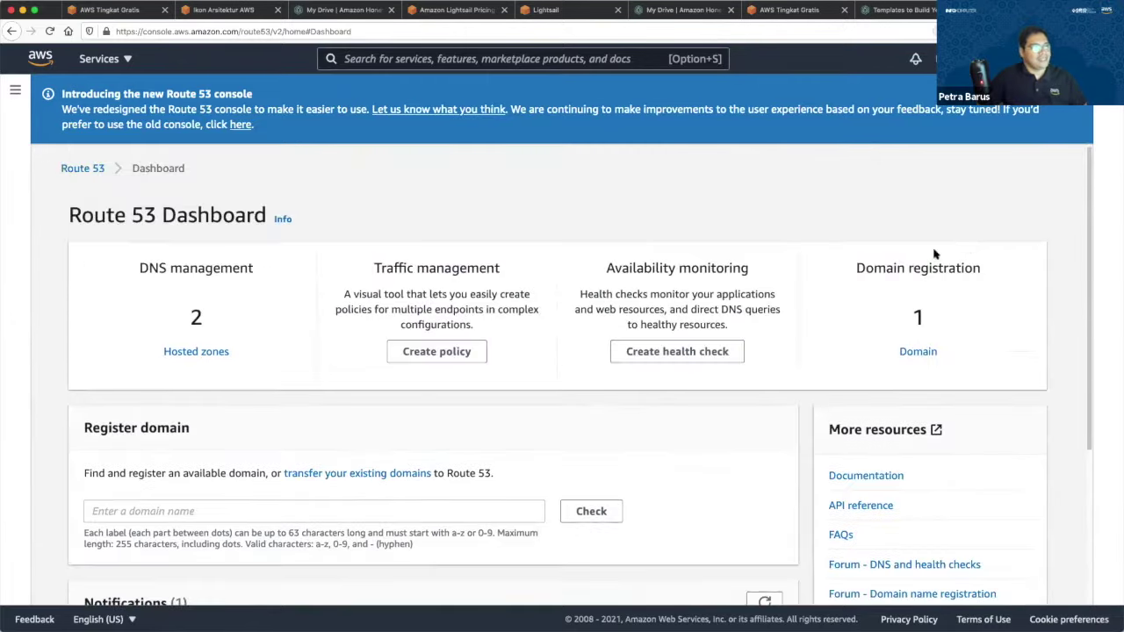
{"action": "scroll", "coordinate": [758, 281], "scroll_direction": "down", "scroll_amount": 5}
{"action": "scroll", "coordinate": [737, 263], "scroll_direction": "up", "scroll_amount": 4}
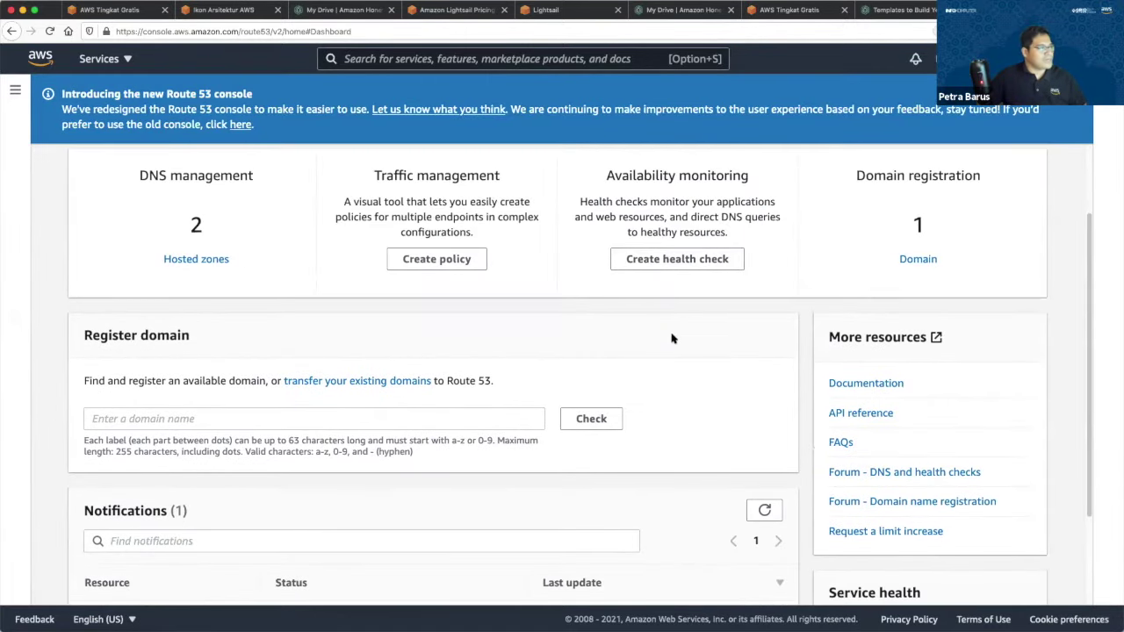
{"action": "scroll", "coordinate": [673, 334], "scroll_direction": "down", "scroll_amount": 1}
{"action": "scroll", "coordinate": [1020, 109], "scroll_direction": "up", "scroll_amount": 2}
{"action": "left_click", "coordinate": [1079, 93]}
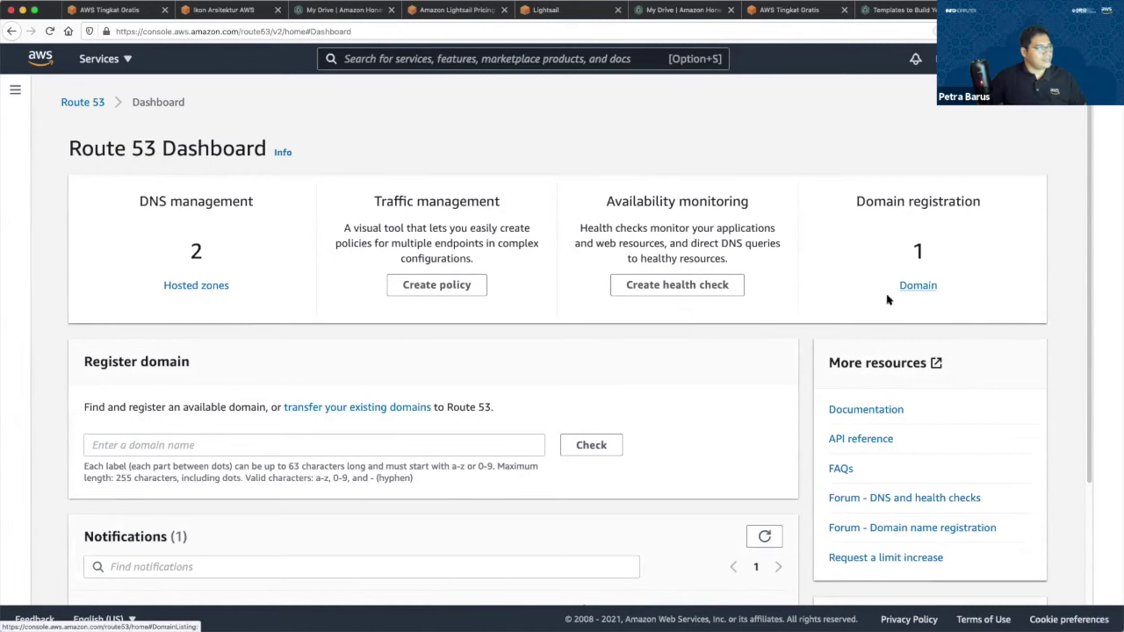
{"action": "scroll", "coordinate": [515, 288], "scroll_direction": "down", "scroll_amount": 3}
{"action": "left_click", "coordinate": [371, 294]}
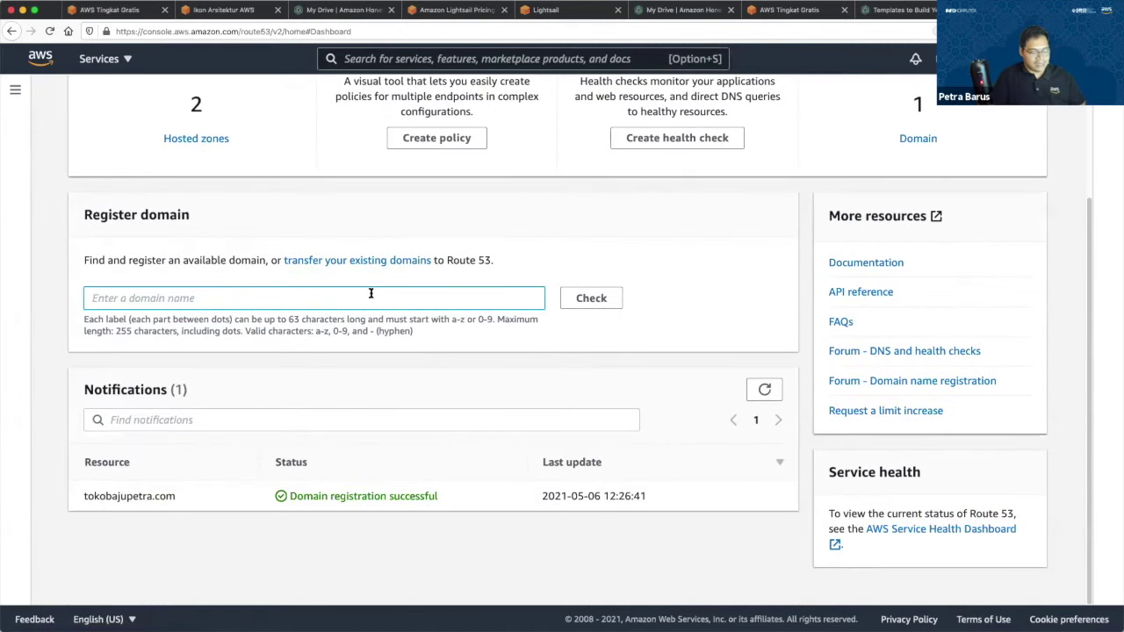
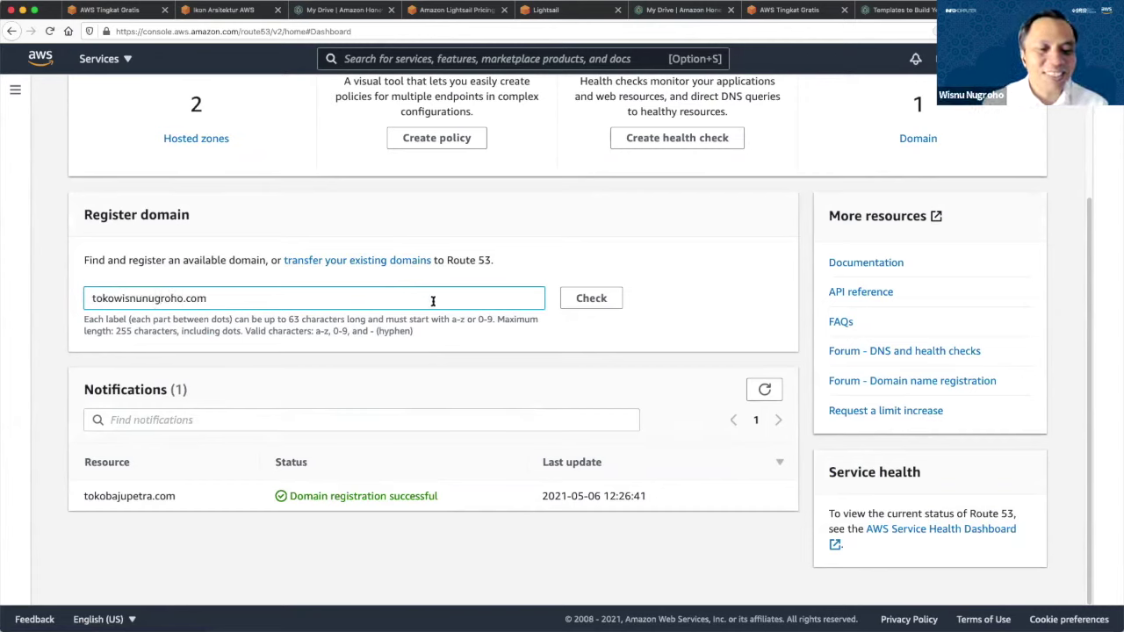
{"action": "left_click", "coordinate": [582, 298]}
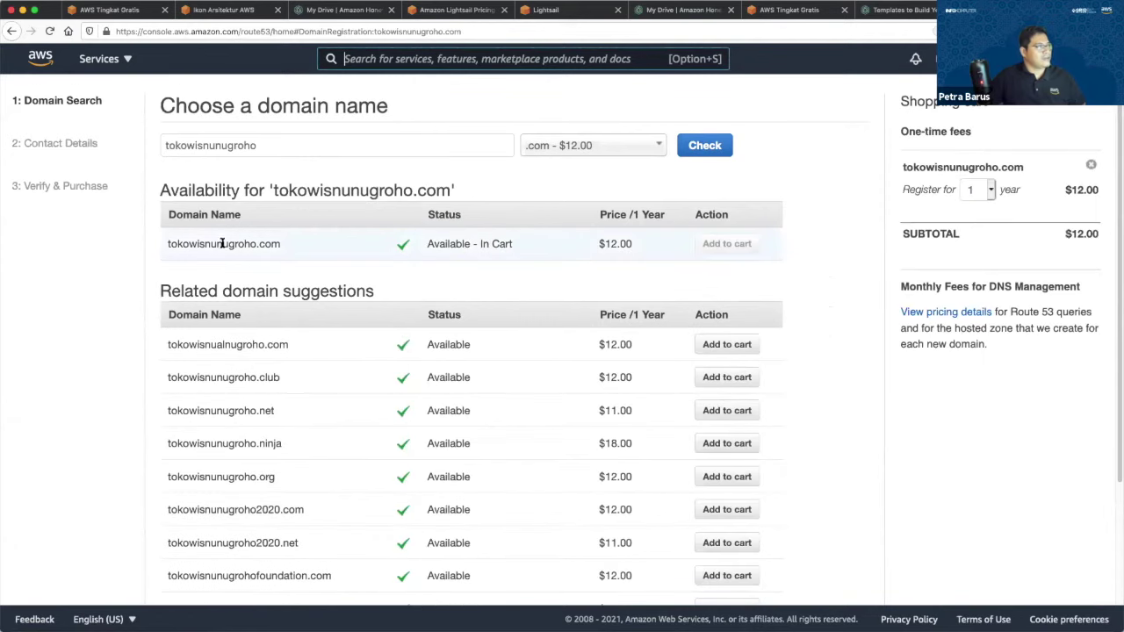
Proceed to contact details for the $12.00/year .com domain, then back out to the dashboard.
{"action": "double_click", "coordinate": [621, 248]}
{"action": "scroll", "coordinate": [623, 271], "scroll_direction": "down", "scroll_amount": 3}
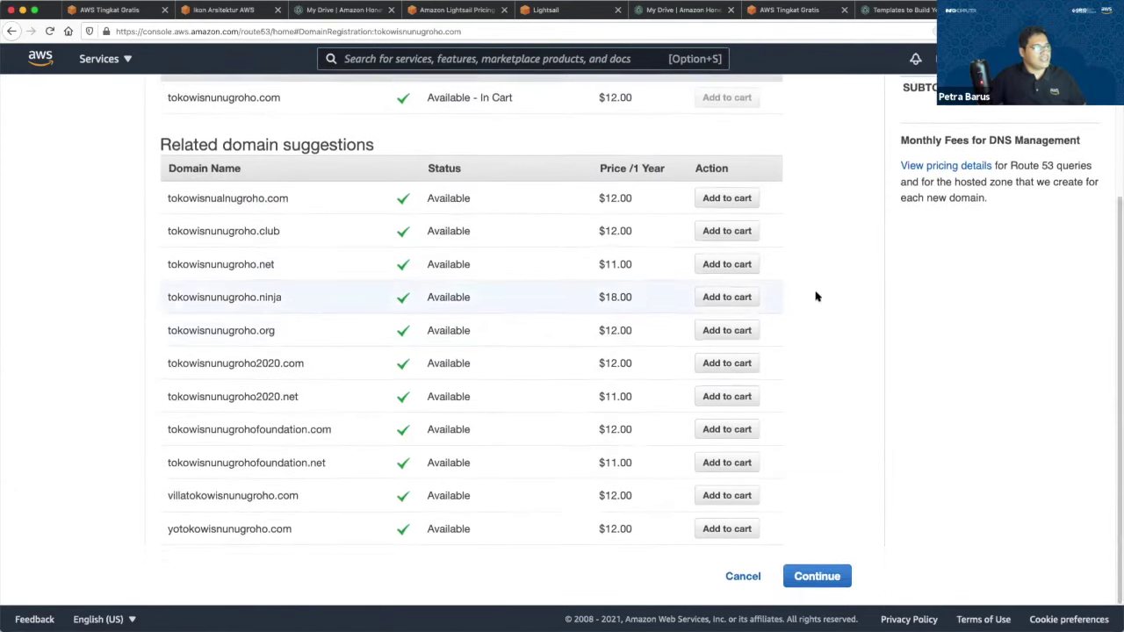
{"action": "scroll", "coordinate": [816, 297], "scroll_direction": "up", "scroll_amount": 3}
{"action": "scroll", "coordinate": [846, 352], "scroll_direction": "down", "scroll_amount": 3}
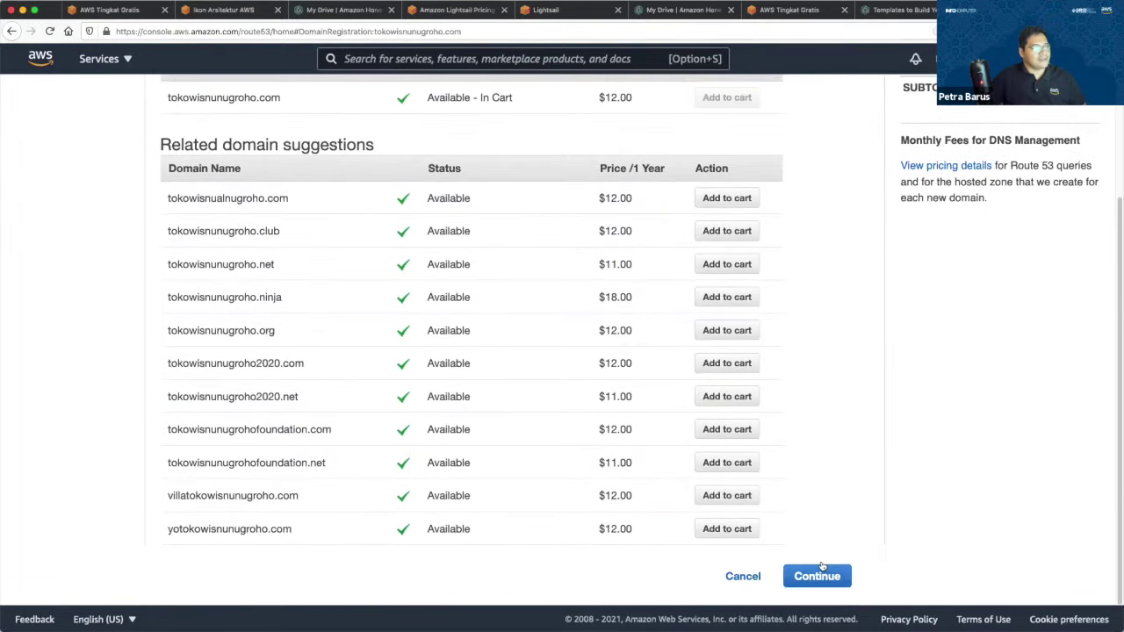
{"action": "left_click", "coordinate": [819, 573]}
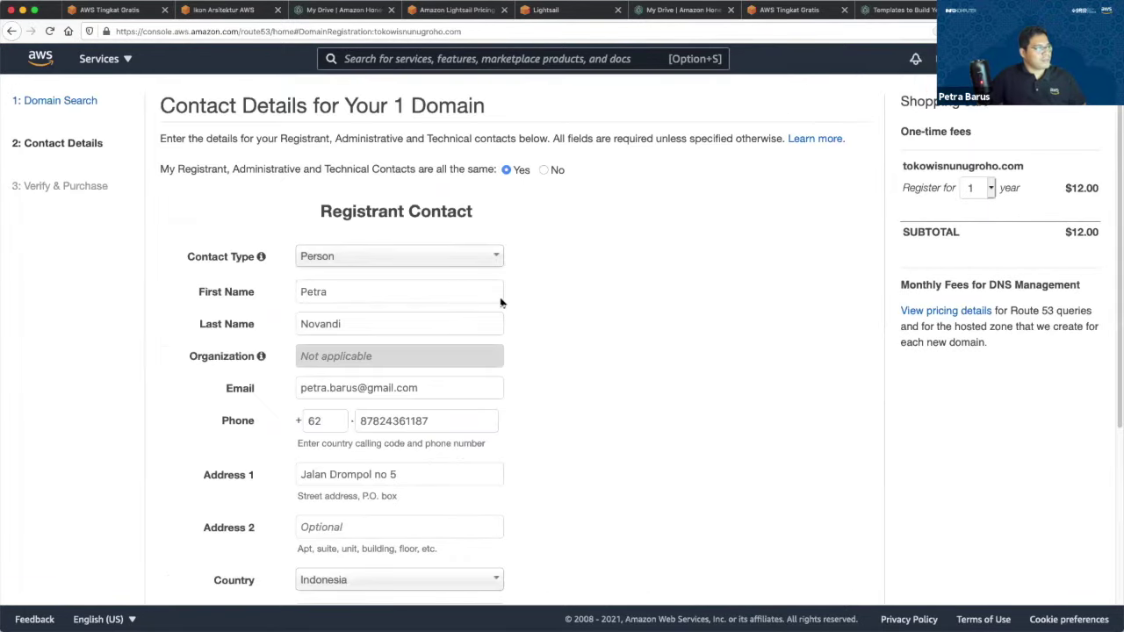
{"action": "scroll", "coordinate": [261, 143], "scroll_direction": "down", "scroll_amount": 1}
{"action": "scroll", "coordinate": [261, 143], "scroll_direction": "up", "scroll_amount": 1}
{"action": "left_click", "coordinate": [11, 30]}
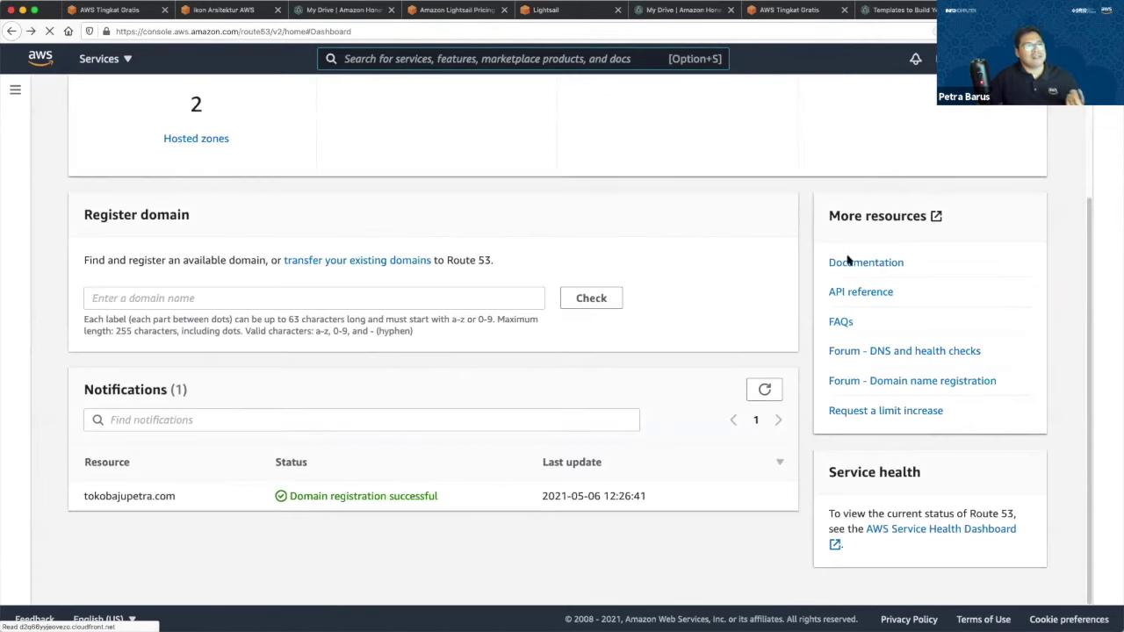
Return to the Lightsail instances page, where SitusSaya is now running.
{"action": "scroll", "coordinate": [771, 238], "scroll_direction": "up", "scroll_amount": 3}
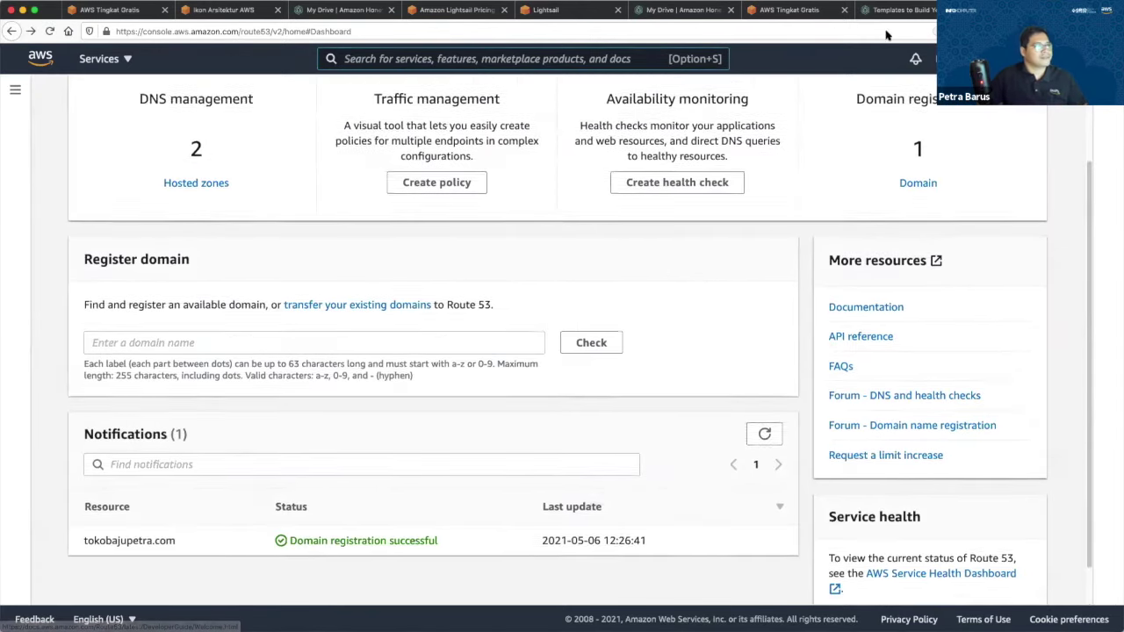
{"action": "left_click", "coordinate": [785, 10]}
{"action": "left_click", "coordinate": [545, 10]}
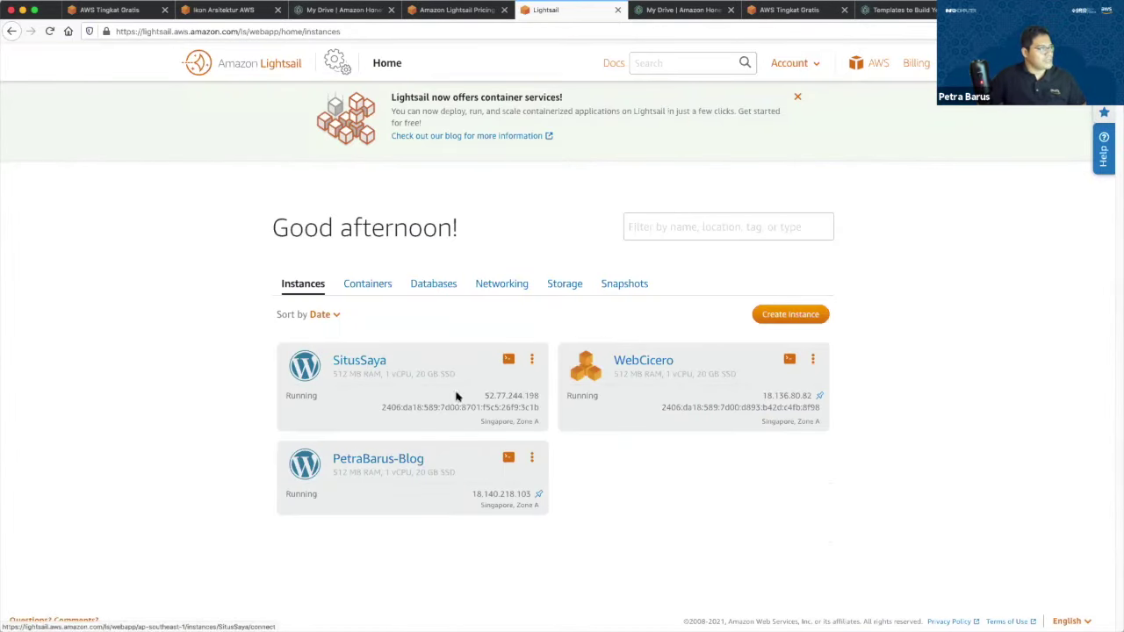
Open SitusSaya's public IP 52.77.244.198 in a new browser tab.
{"action": "double_click", "coordinate": [518, 396]}
{"action": "key", "text": "super+t"}
{"action": "type", "text": "52.77.244.198"}
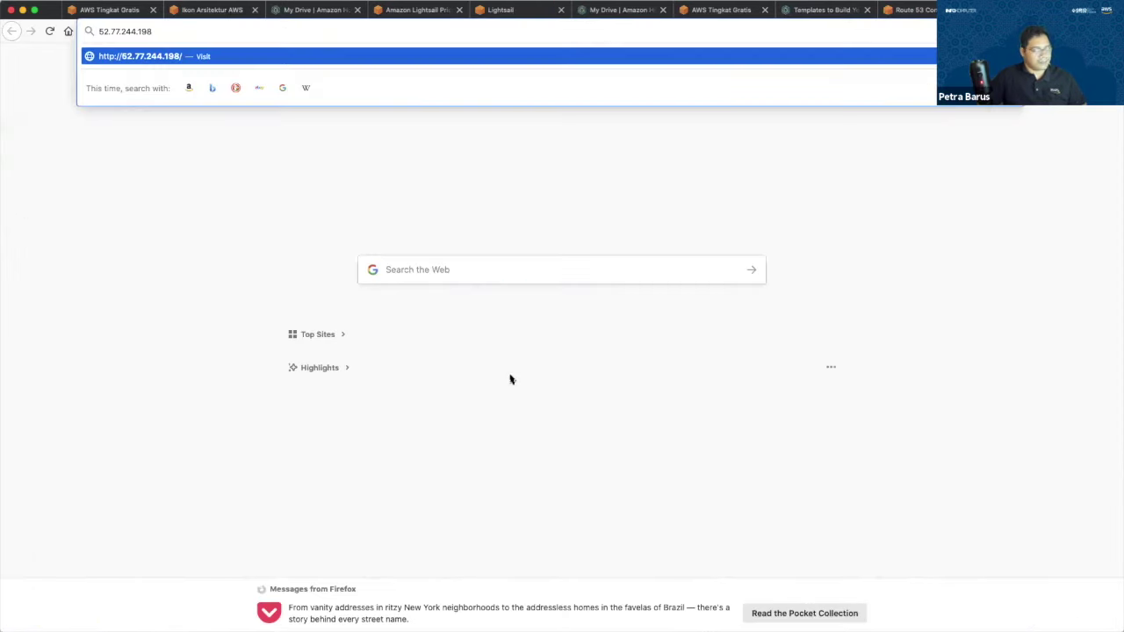
{"action": "key", "text": "Return"}
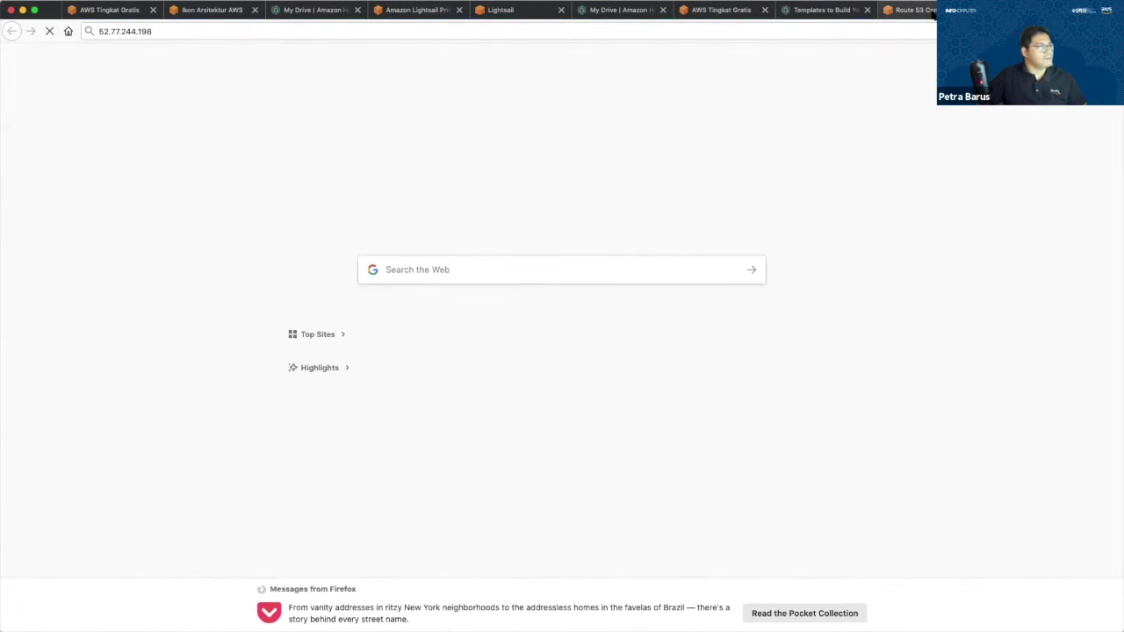
Go to Lightsail's Networking page listing the two static IPs.
{"action": "key", "text": "super+w"}
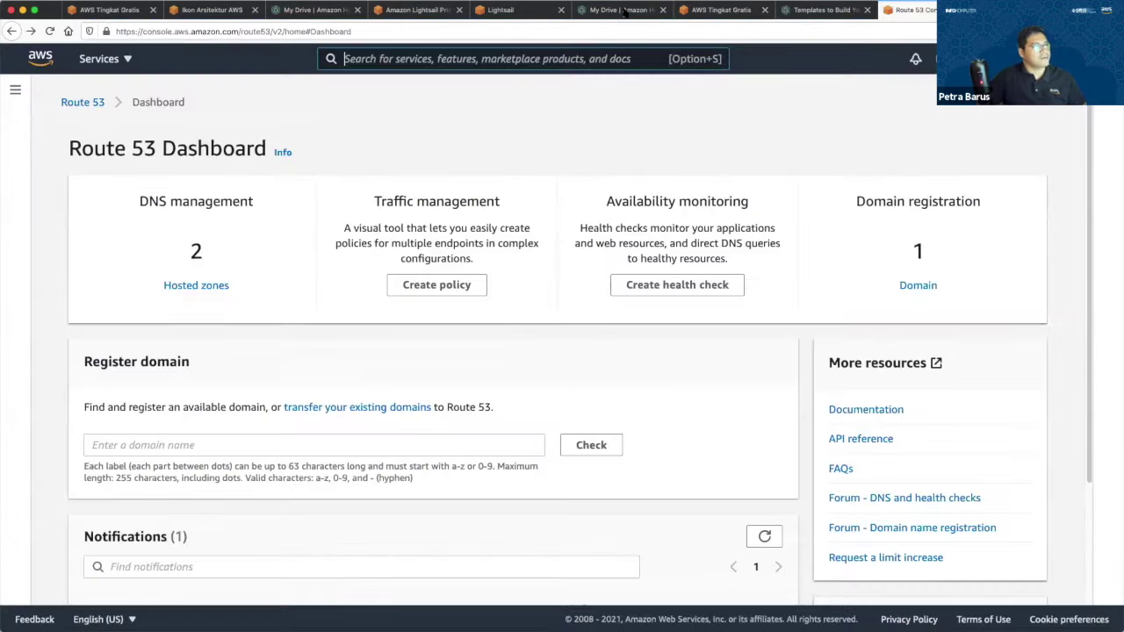
{"action": "left_click", "coordinate": [505, 9]}
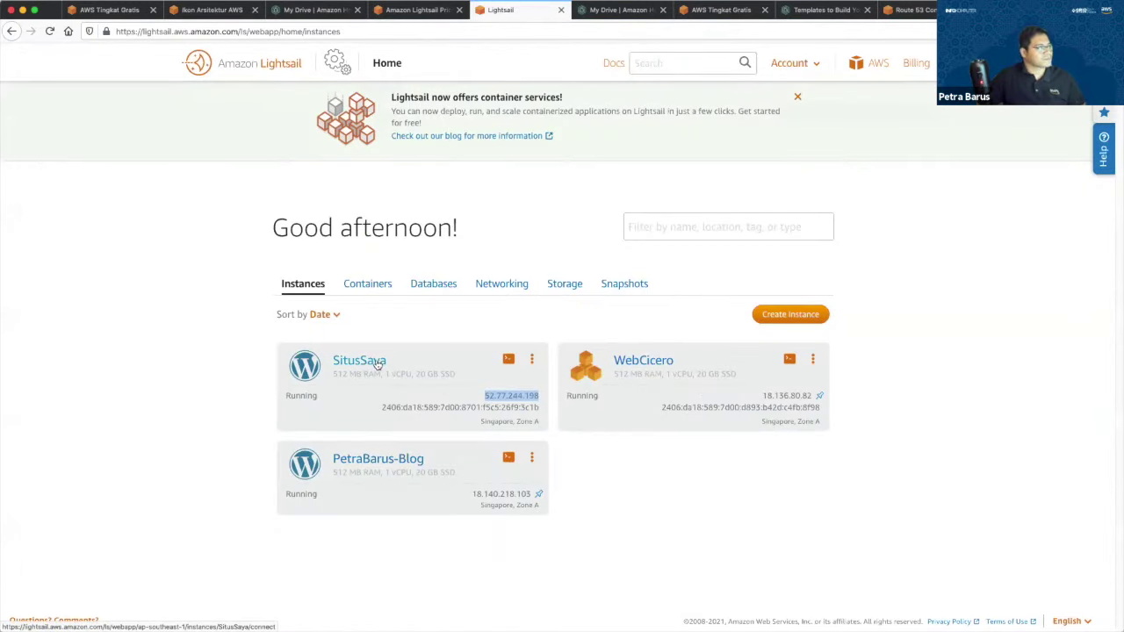
{"action": "left_click", "coordinate": [517, 287]}
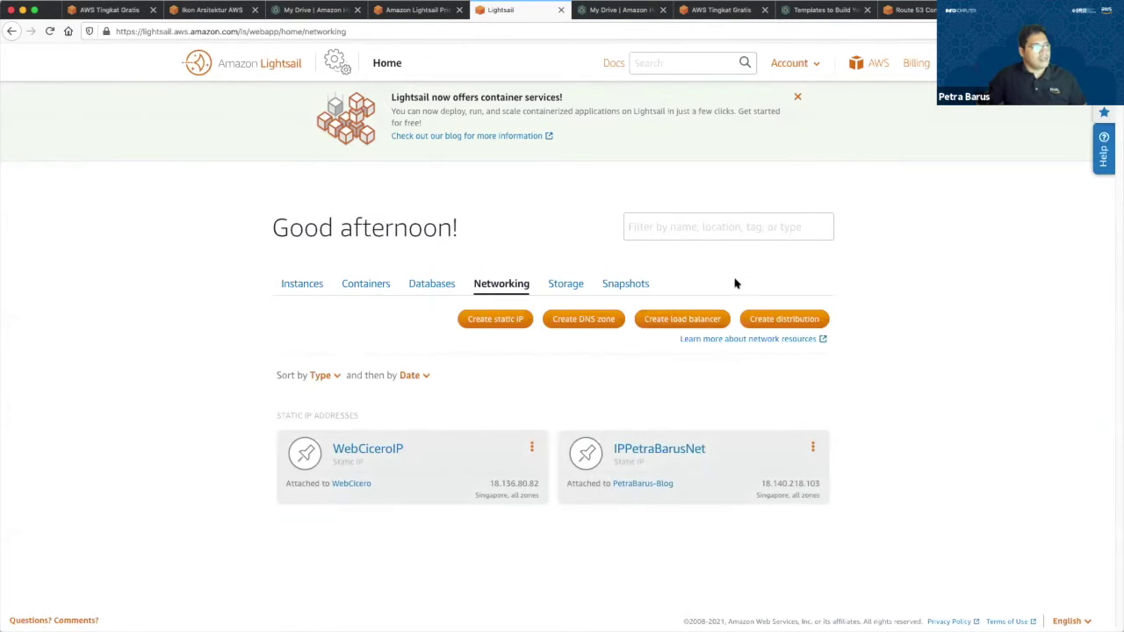
Start a new DNS zone and paste the domain tokobajupetra.com copied from Route 53.
{"action": "left_click", "coordinate": [602, 321]}
{"action": "scroll", "coordinate": [615, 316], "scroll_direction": "down", "scroll_amount": 3}
{"action": "left_click", "coordinate": [524, 293]}
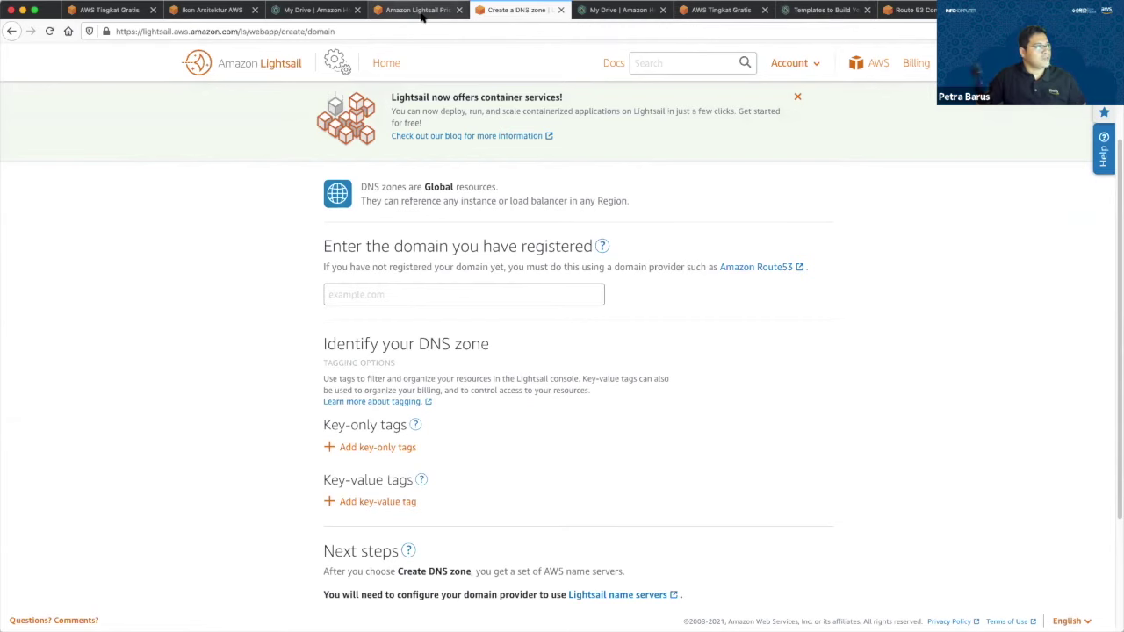
{"action": "left_click", "coordinate": [897, 12]}
{"action": "scroll", "coordinate": [213, 494], "scroll_direction": "down", "scroll_amount": 3}
{"action": "left_click_drag", "start_coordinate": [213, 496], "coordinate": [84, 496]}
{"action": "key", "text": "super+c"}
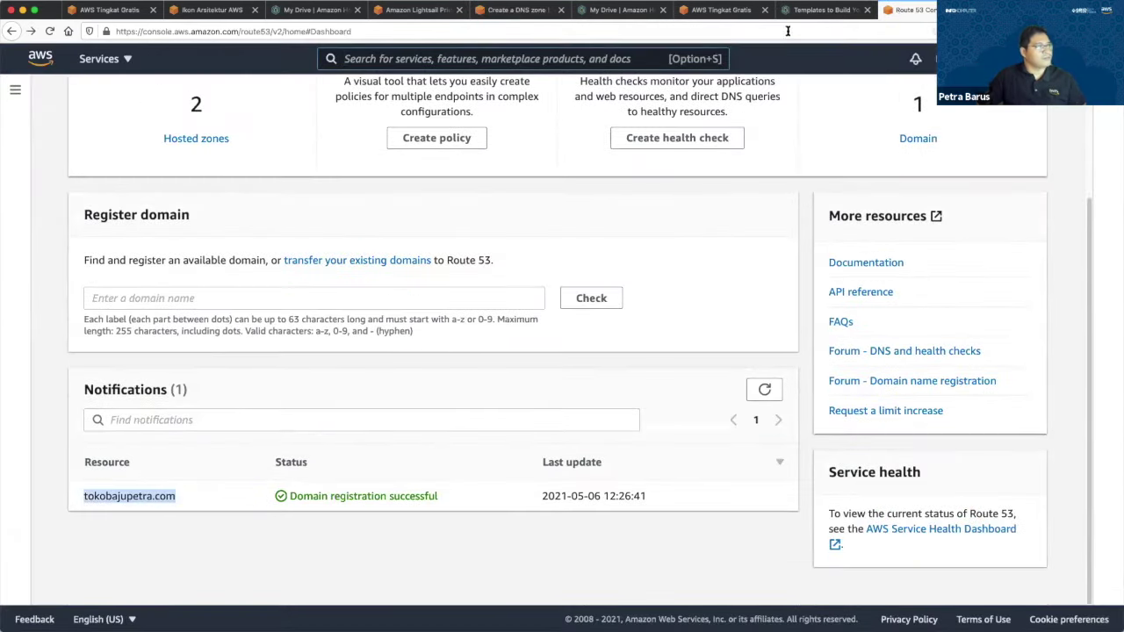
{"action": "left_click", "coordinate": [798, 16]}
{"action": "left_click", "coordinate": [720, 11]}
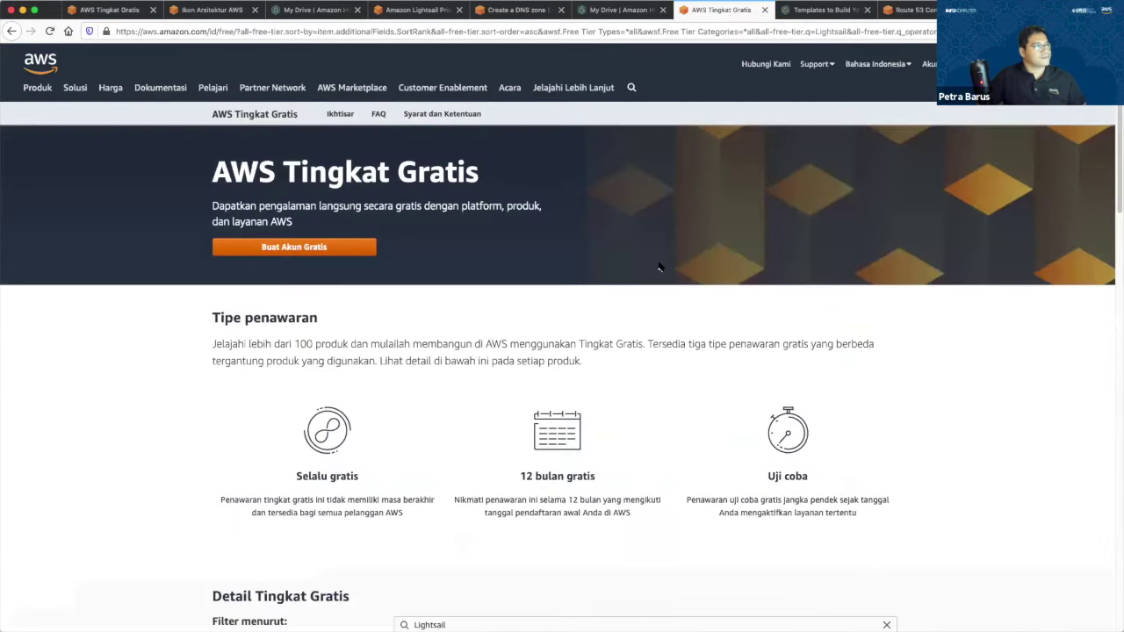
{"action": "key", "text": "ctrl+shift+Tab"}
{"action": "key", "text": "ctrl+shift+Tab"}
{"action": "left_click", "coordinate": [537, 298]}
{"action": "key", "text": "super+v"}
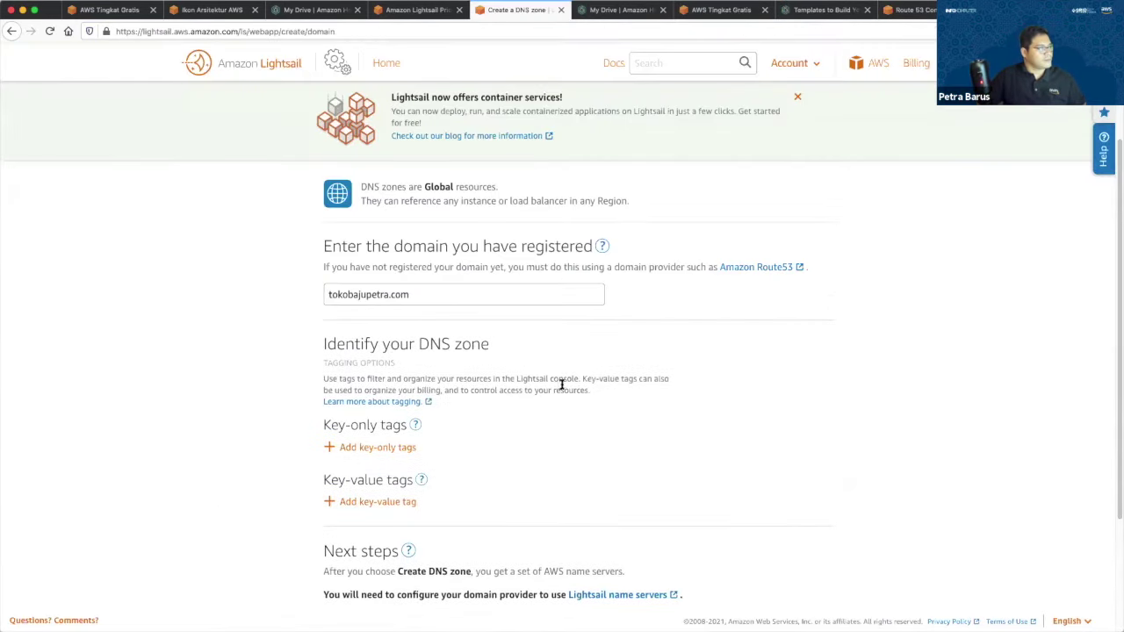
Create the DNS zone for tokobajupetra.com.
{"action": "scroll", "coordinate": [562, 378], "scroll_direction": "down", "scroll_amount": 2}
{"action": "scroll", "coordinate": [562, 385], "scroll_direction": "down", "scroll_amount": 1}
{"action": "scroll", "coordinate": [502, 313], "scroll_direction": "up", "scroll_amount": 4}
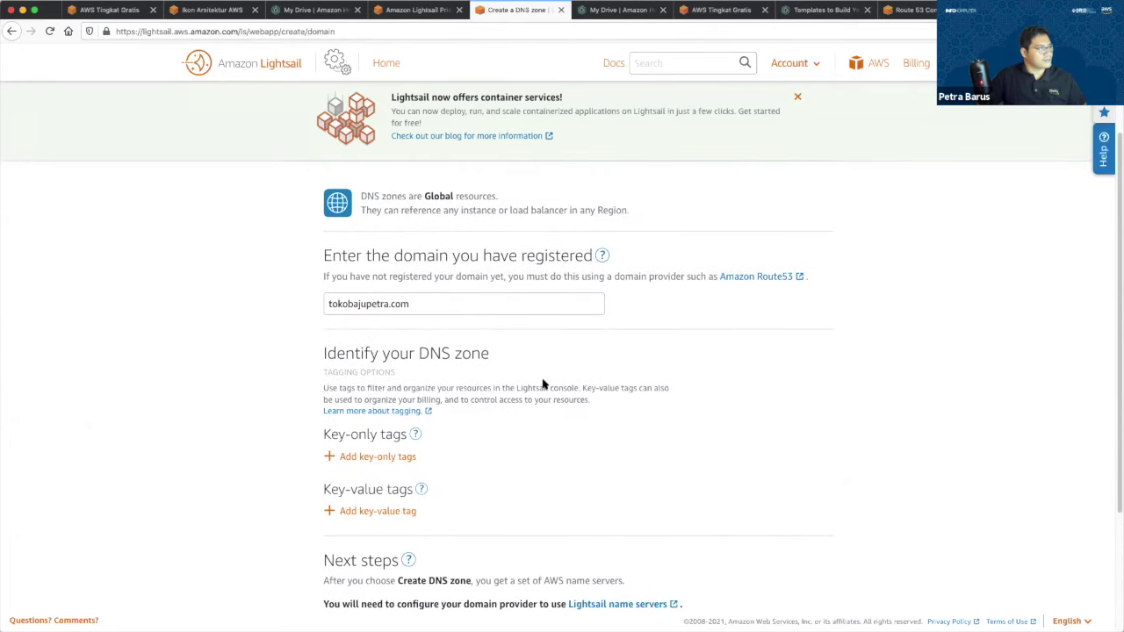
{"action": "scroll", "coordinate": [543, 384], "scroll_direction": "down", "scroll_amount": 2}
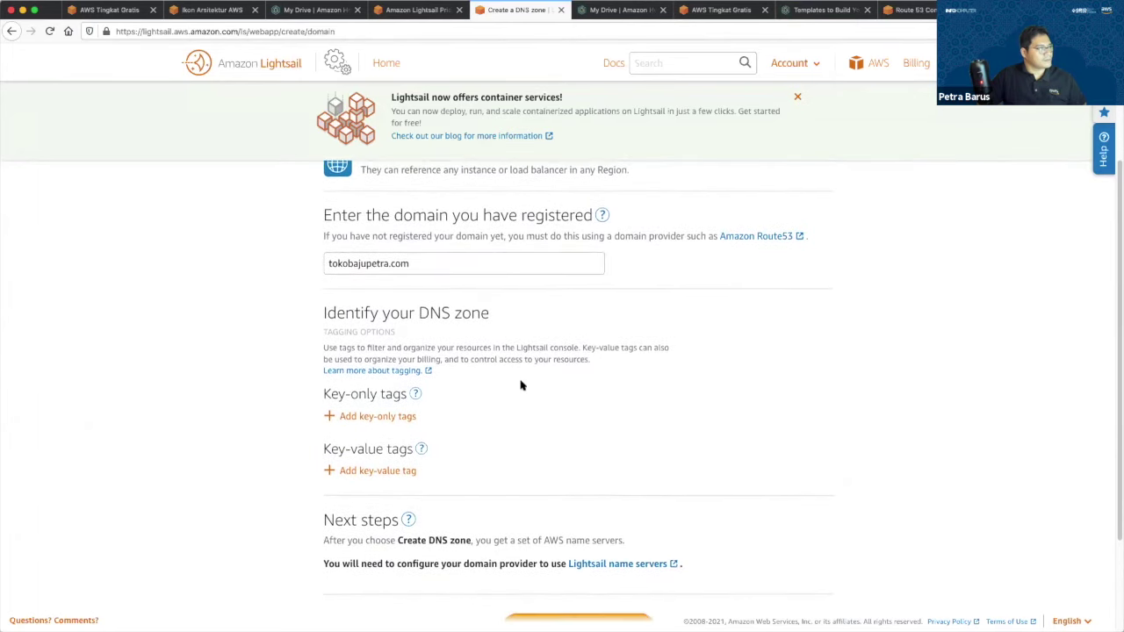
{"action": "scroll", "coordinate": [522, 384], "scroll_direction": "down", "scroll_amount": 6}
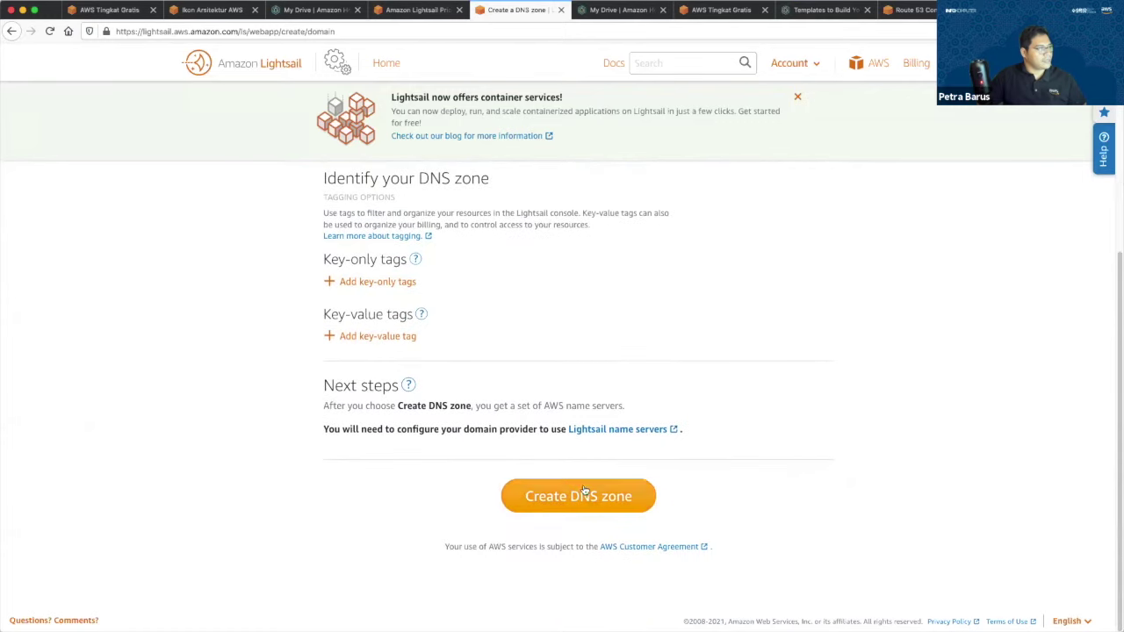
{"action": "left_click", "coordinate": [585, 492]}
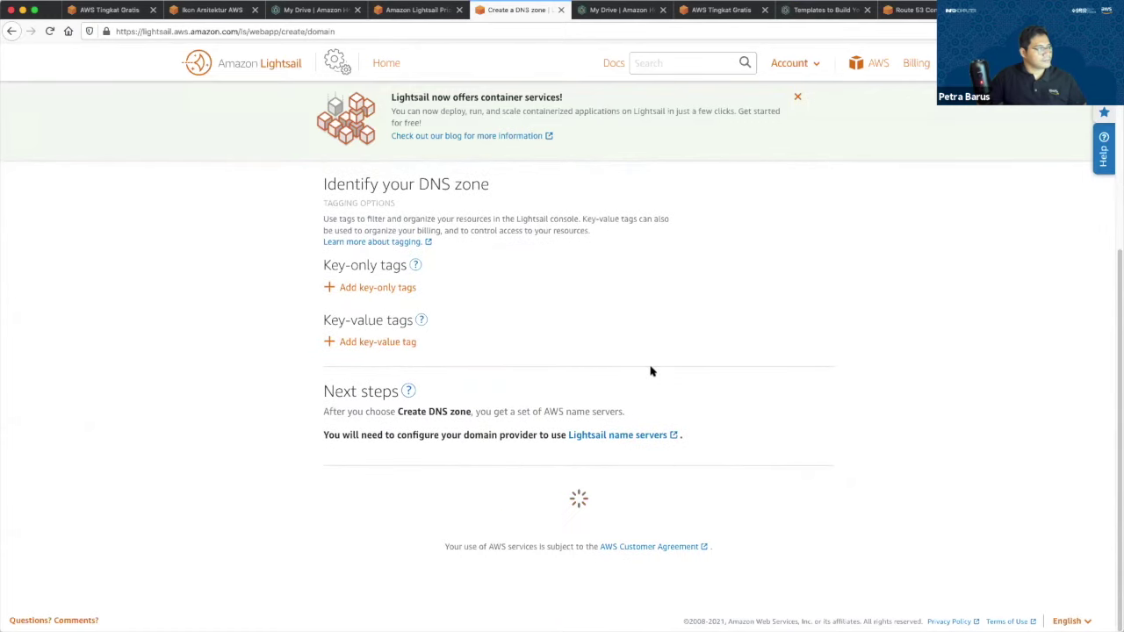
{"action": "scroll", "coordinate": [650, 370], "scroll_direction": "up", "scroll_amount": 10}
{"action": "scroll", "coordinate": [642, 378], "scroll_direction": "down", "scroll_amount": 10}
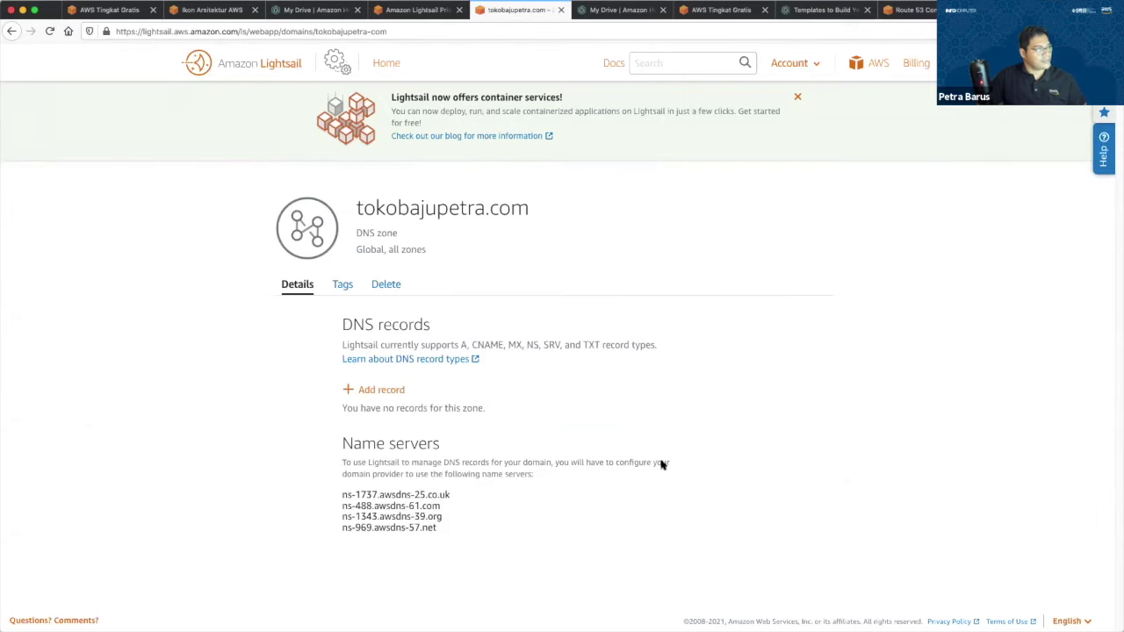
Start a new A record with the subdomain 'wwww'.
{"action": "left_click", "coordinate": [381, 390]}
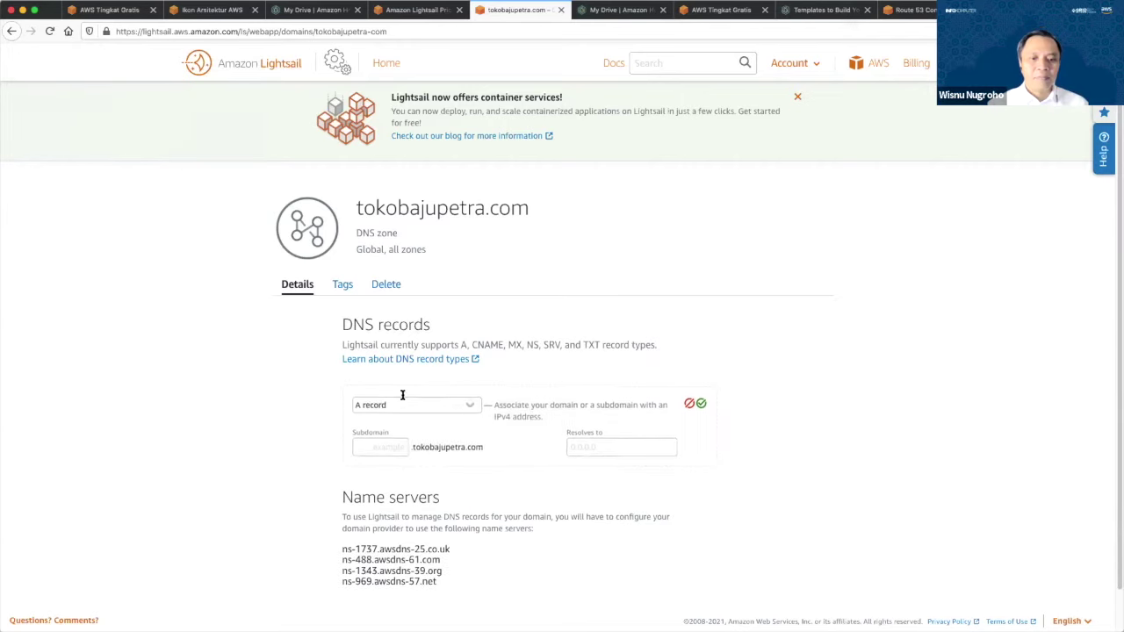
{"action": "left_click", "coordinate": [391, 444]}
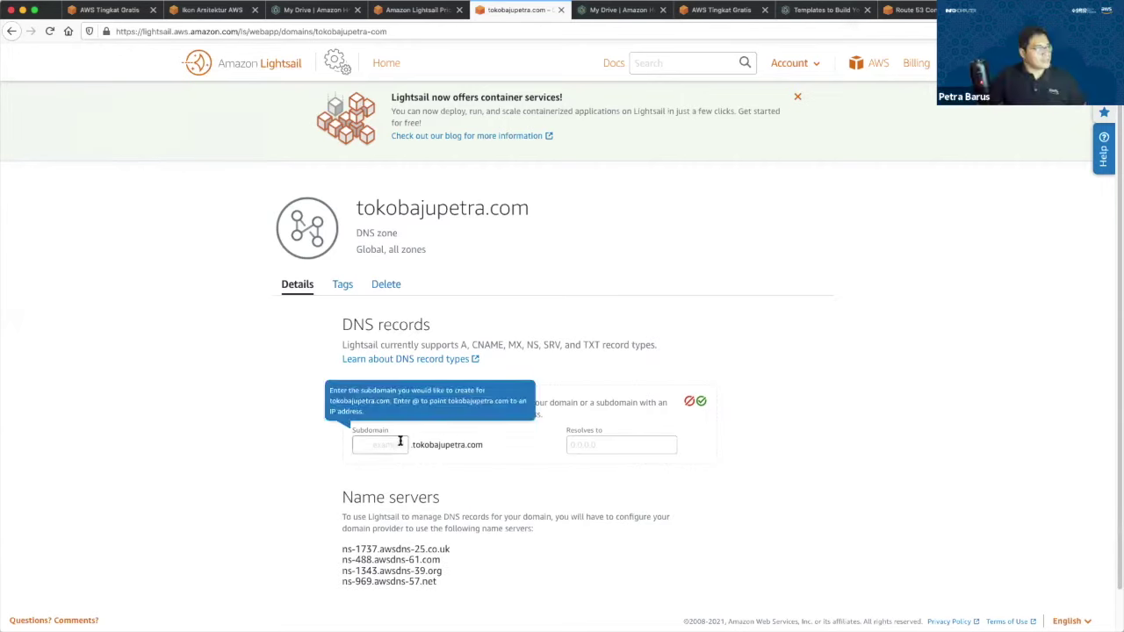
{"action": "type", "text": "wwww"}
{"action": "left_click_drag", "start_coordinate": [427, 445], "coordinate": [477, 443]}
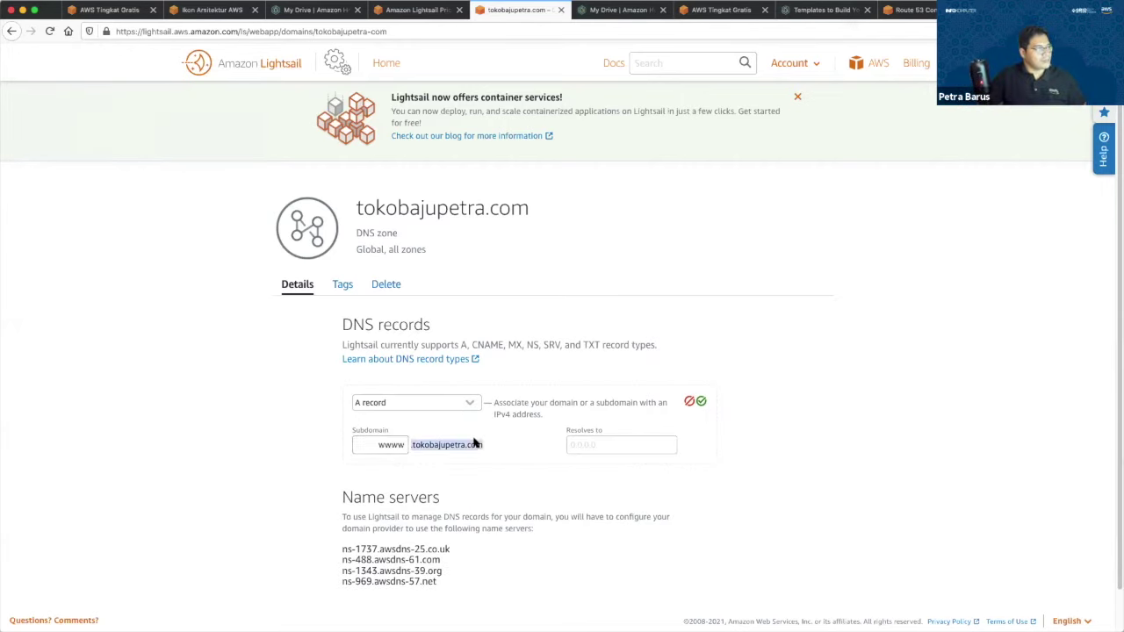
{"action": "type", "text": "w"}
Point the record at the SitusSaya instance, save it, and view the 52.77.244.198 tab.
{"action": "left_click", "coordinate": [650, 445]}
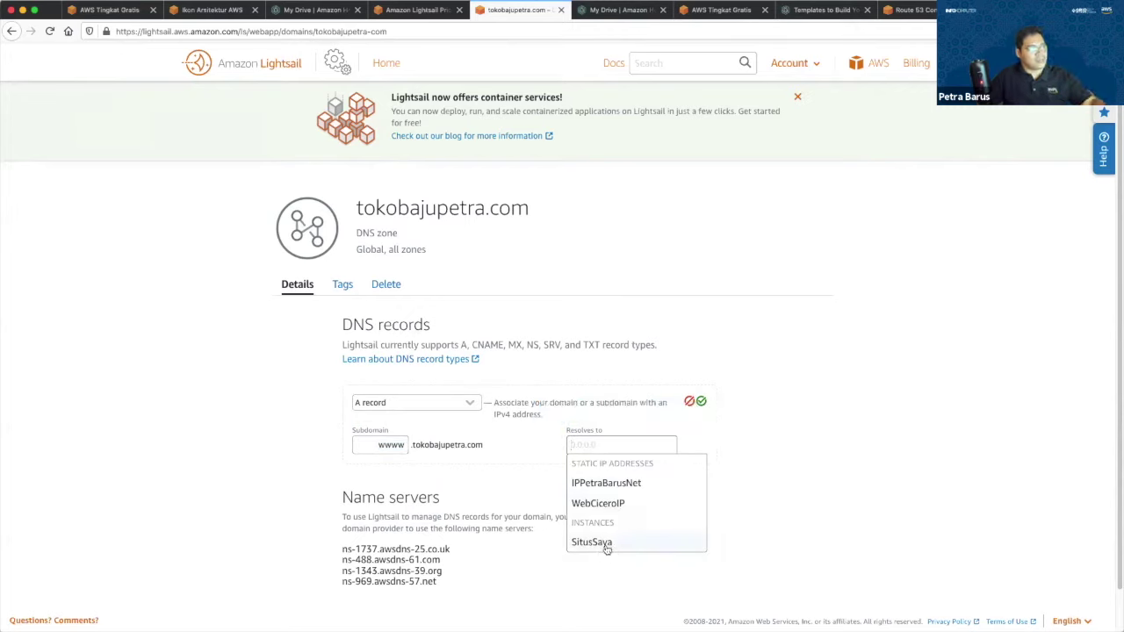
{"action": "key", "text": "super+minus"}
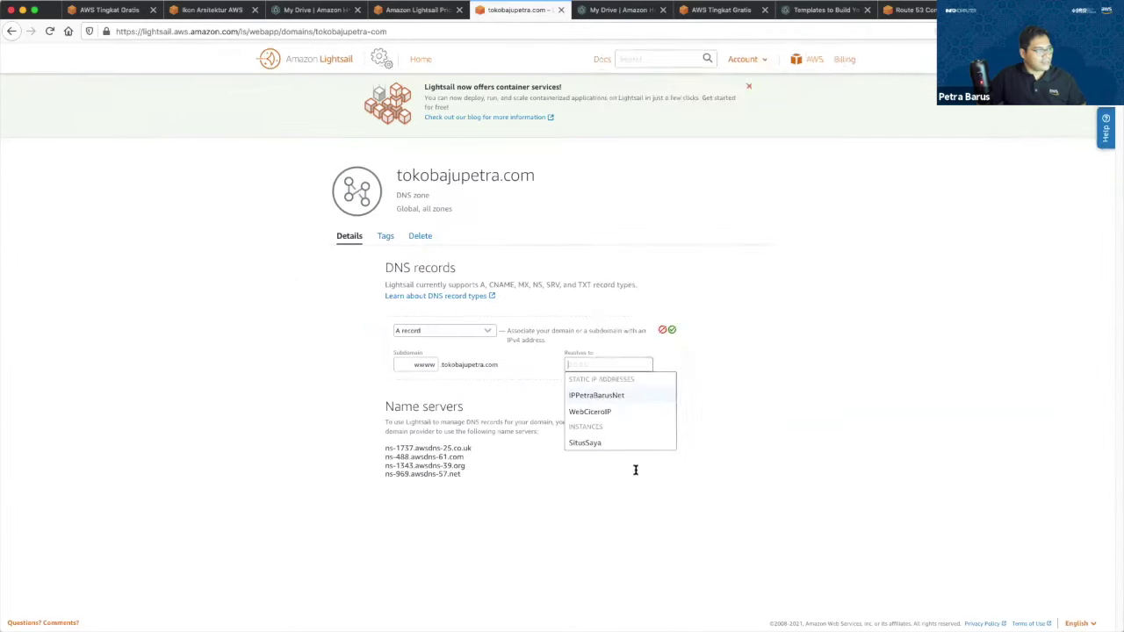
{"action": "key", "text": "super+minus"}
{"action": "key", "text": "super+equal"}
{"action": "key", "text": "super+equal"}
{"action": "key", "text": "super+equal"}
{"action": "key", "text": "super+equal"}
{"action": "scroll", "coordinate": [627, 480], "scroll_direction": "down", "scroll_amount": 5}
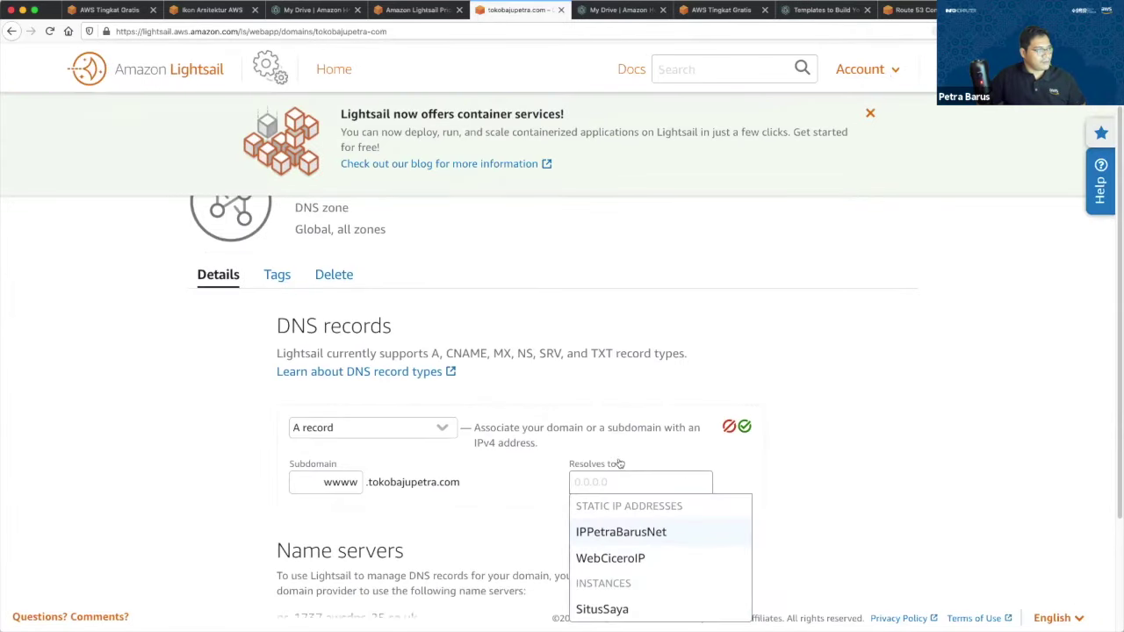
{"action": "key", "text": "Return"}
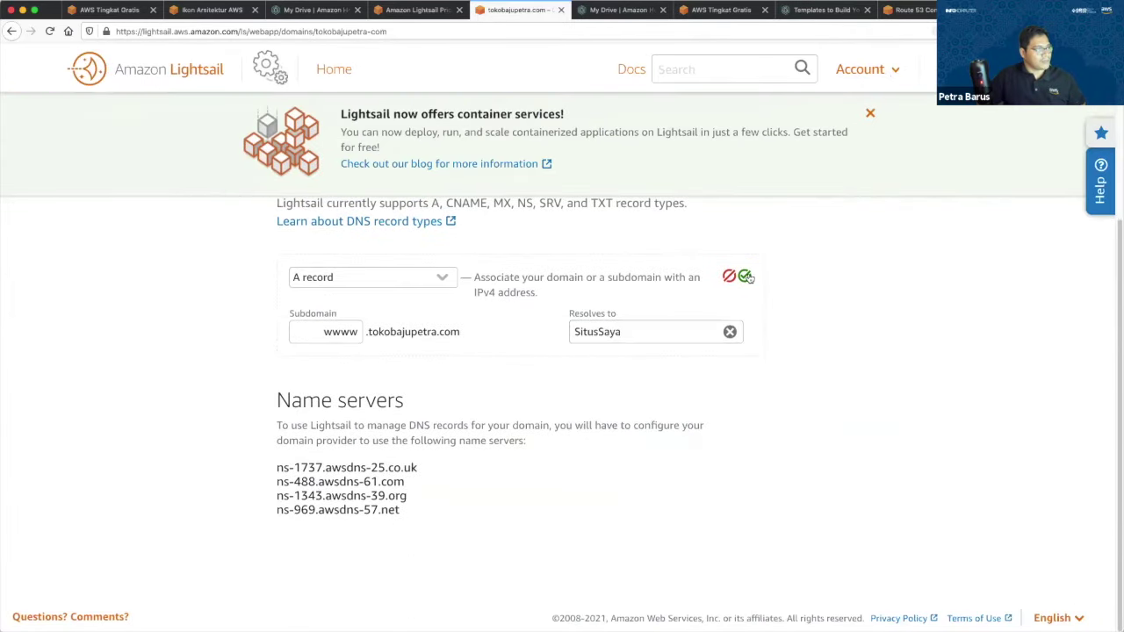
{"action": "left_click", "coordinate": [745, 277]}
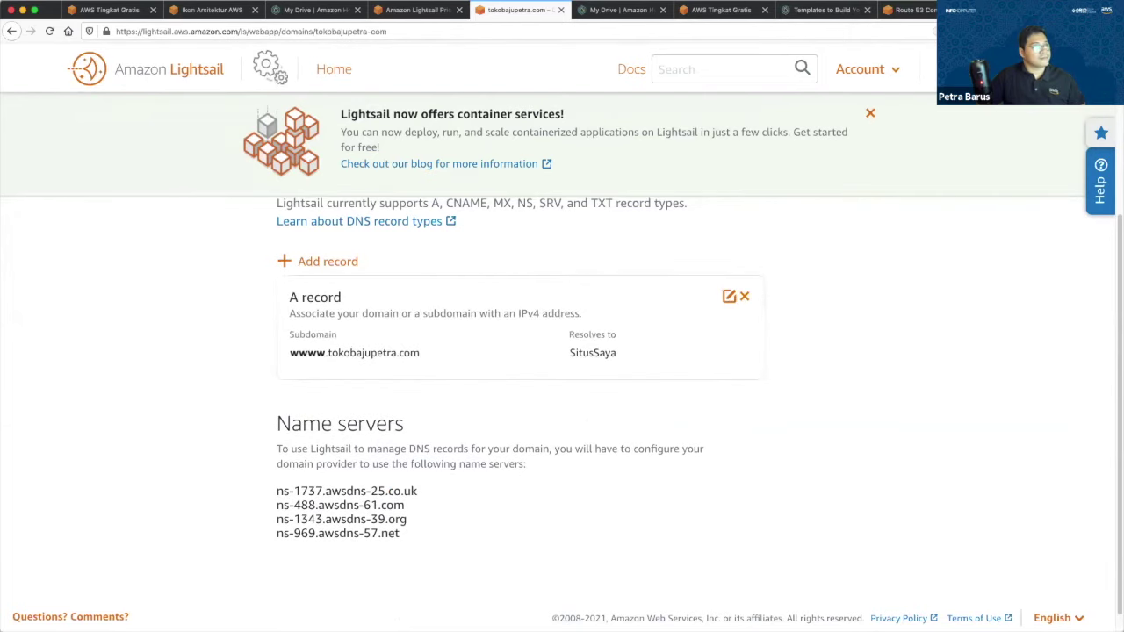
{"action": "key", "text": "ctrl+Tab"}
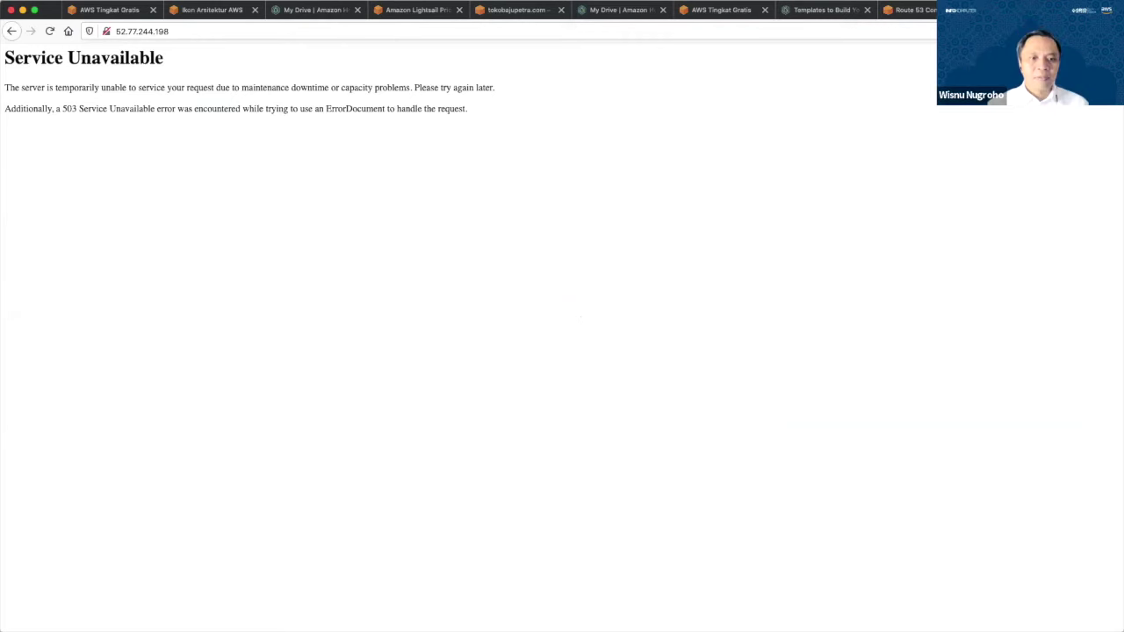
Correct the A record's subdomain from 'wwww' to 'www' and save it.
{"action": "key", "text": "ctrl+w"}
{"action": "left_click", "coordinate": [570, 10]}
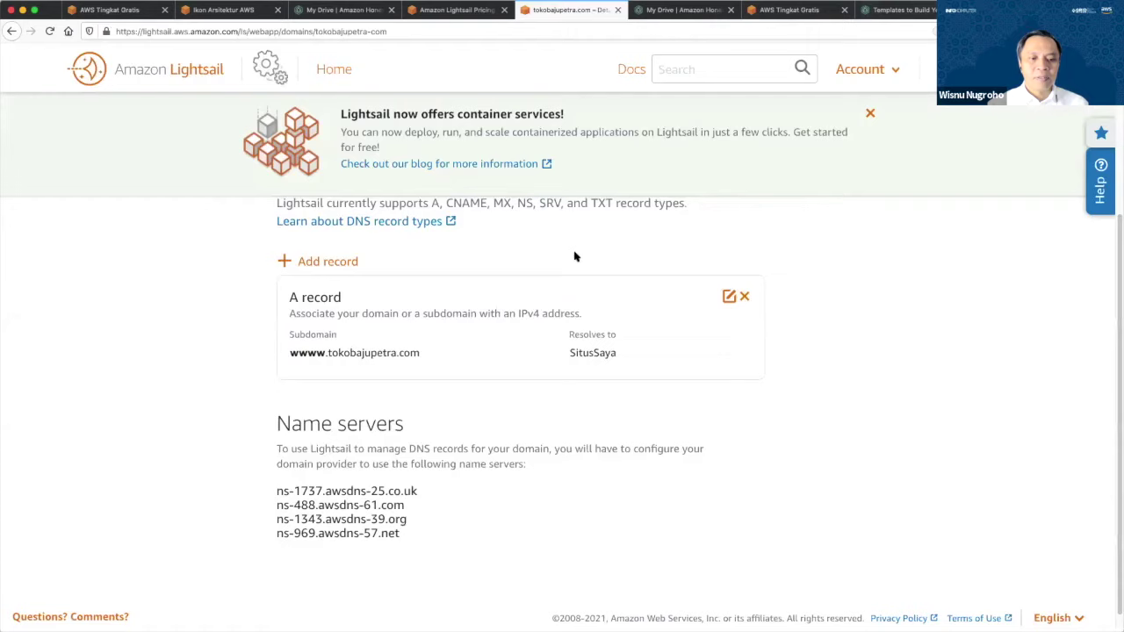
{"action": "triple_click", "coordinate": [391, 352]}
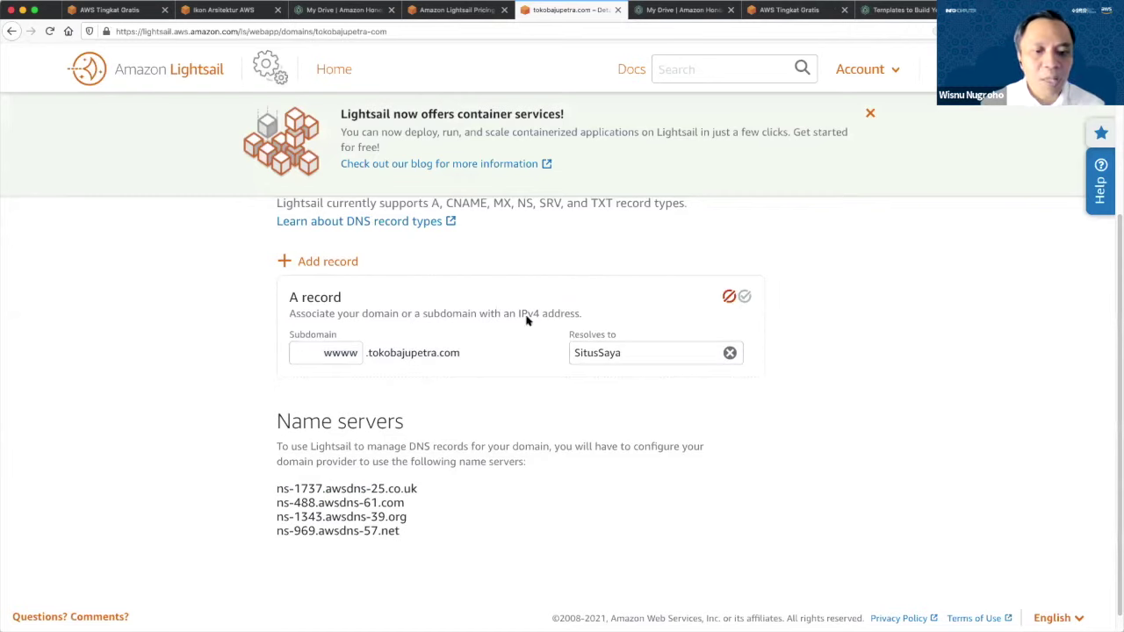
{"action": "double_click", "coordinate": [355, 354]}
{"action": "type", "text": "www"}
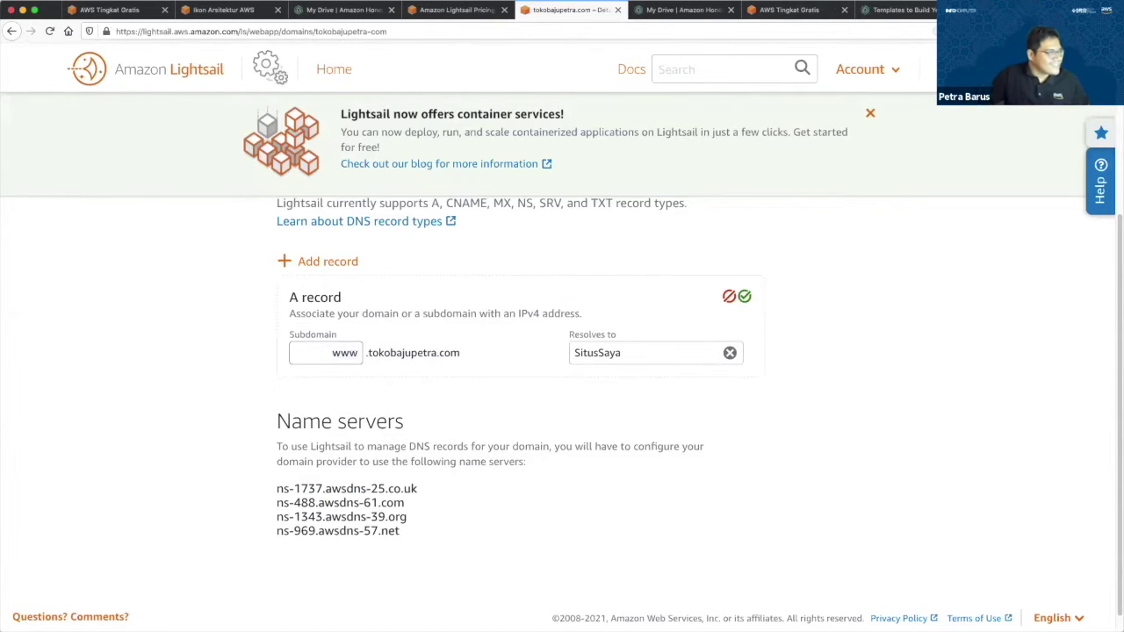
{"action": "left_click", "coordinate": [744, 298]}
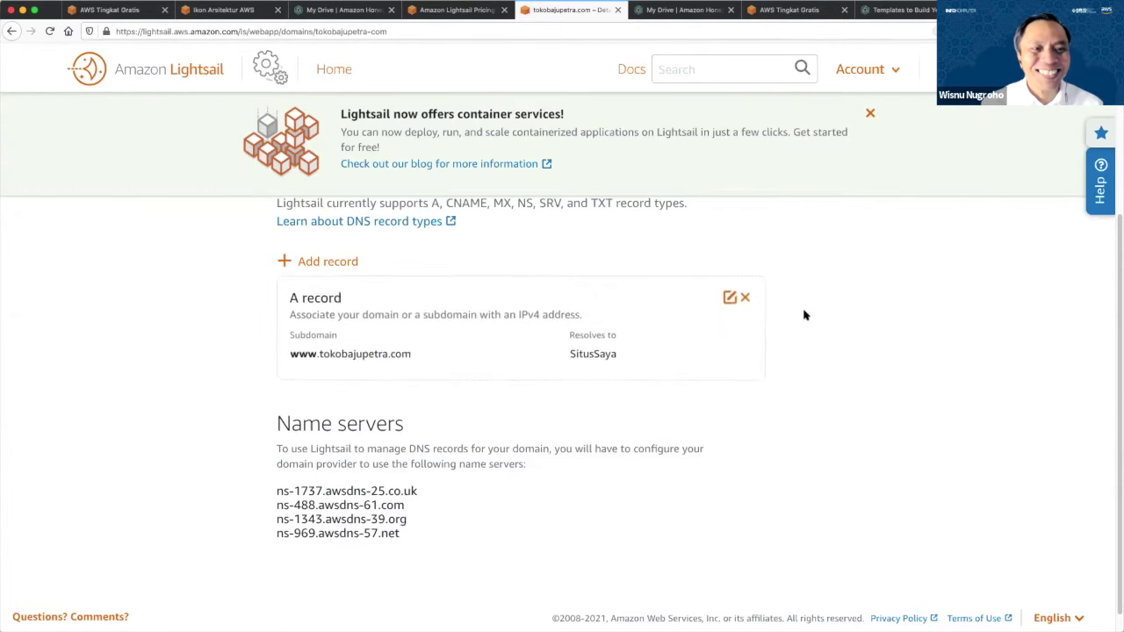
Go back to the Lightsail home page.
{"action": "scroll", "coordinate": [674, 384], "scroll_direction": "up", "scroll_amount": 3}
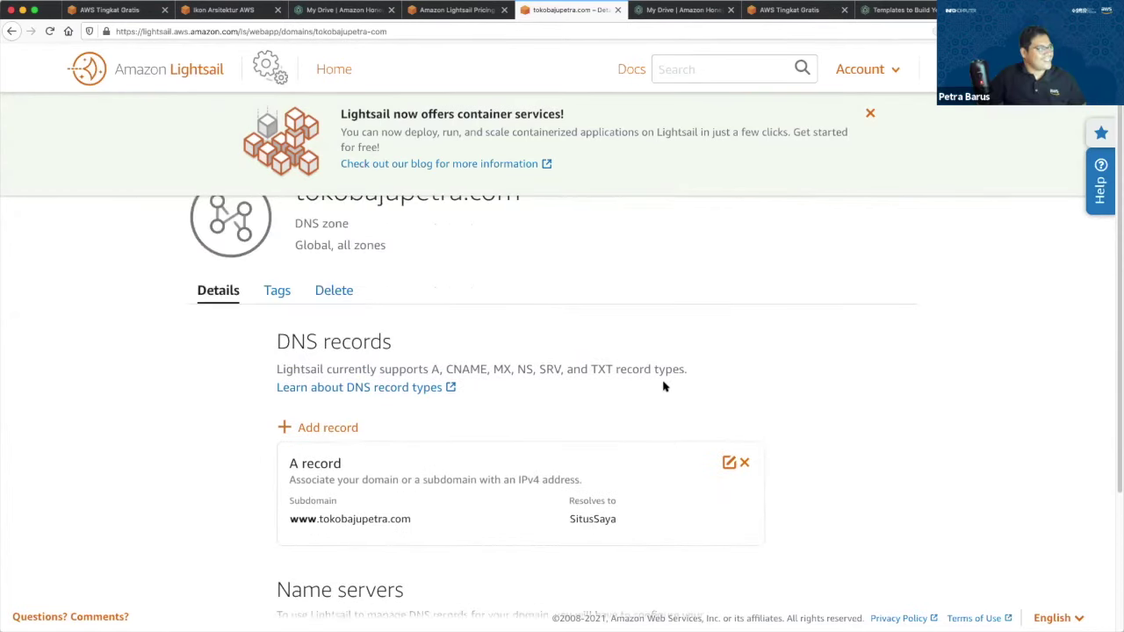
{"action": "scroll", "coordinate": [664, 386], "scroll_direction": "up", "scroll_amount": 2}
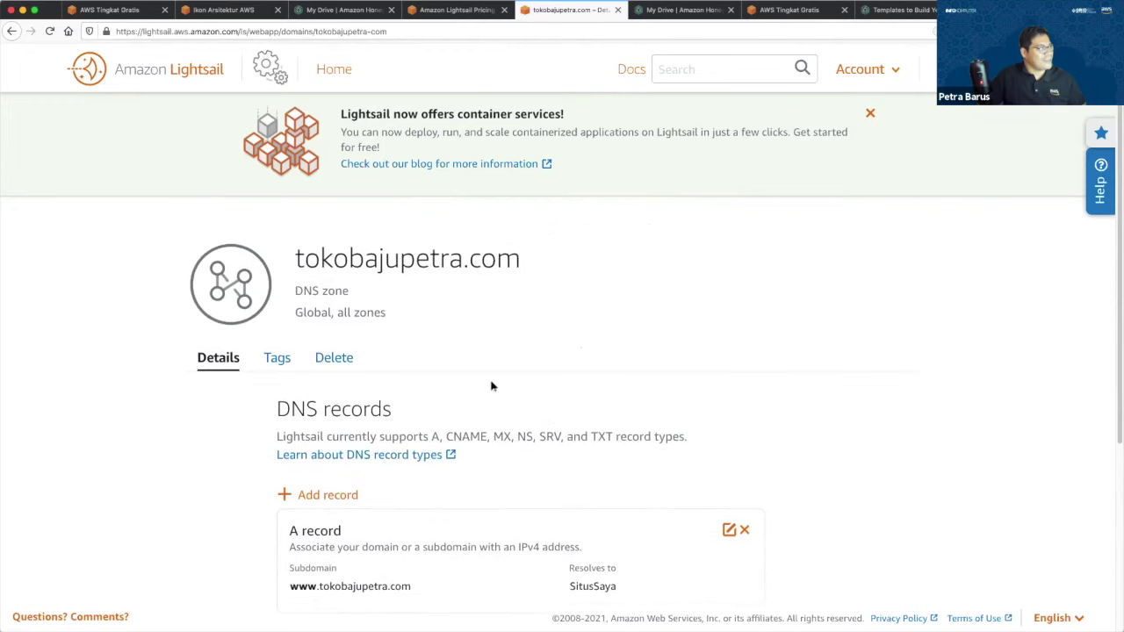
{"action": "left_click", "coordinate": [205, 79]}
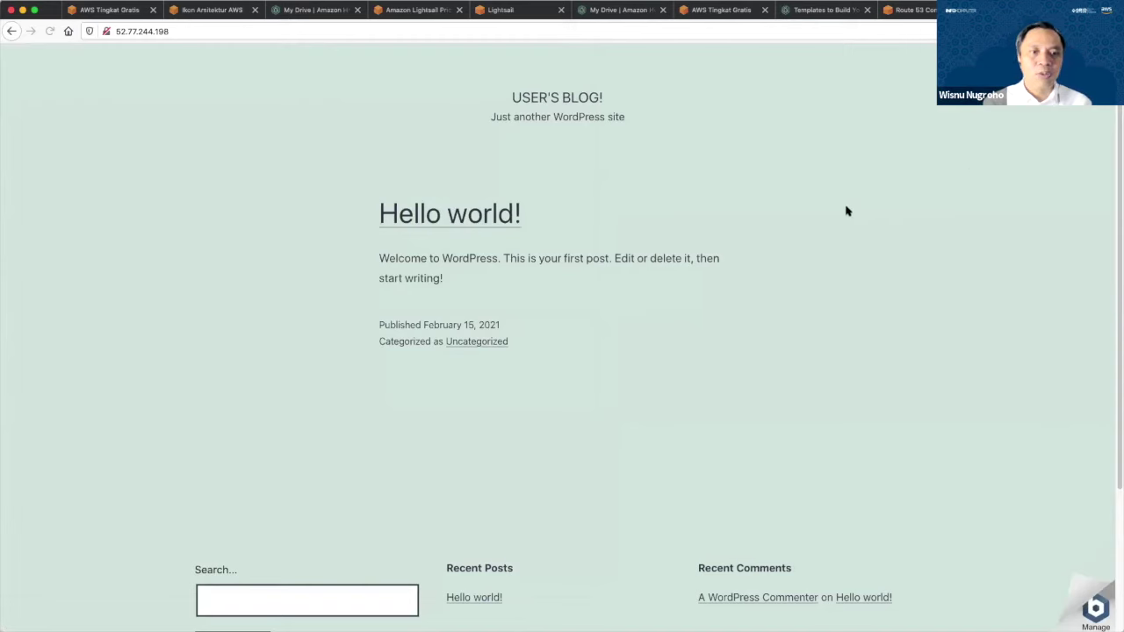
Reload the WordPress site at 52.77.244.198.
{"action": "scroll", "coordinate": [843, 206], "scroll_direction": "down", "scroll_amount": 3}
{"action": "scroll", "coordinate": [844, 204], "scroll_direction": "up", "scroll_amount": 3}
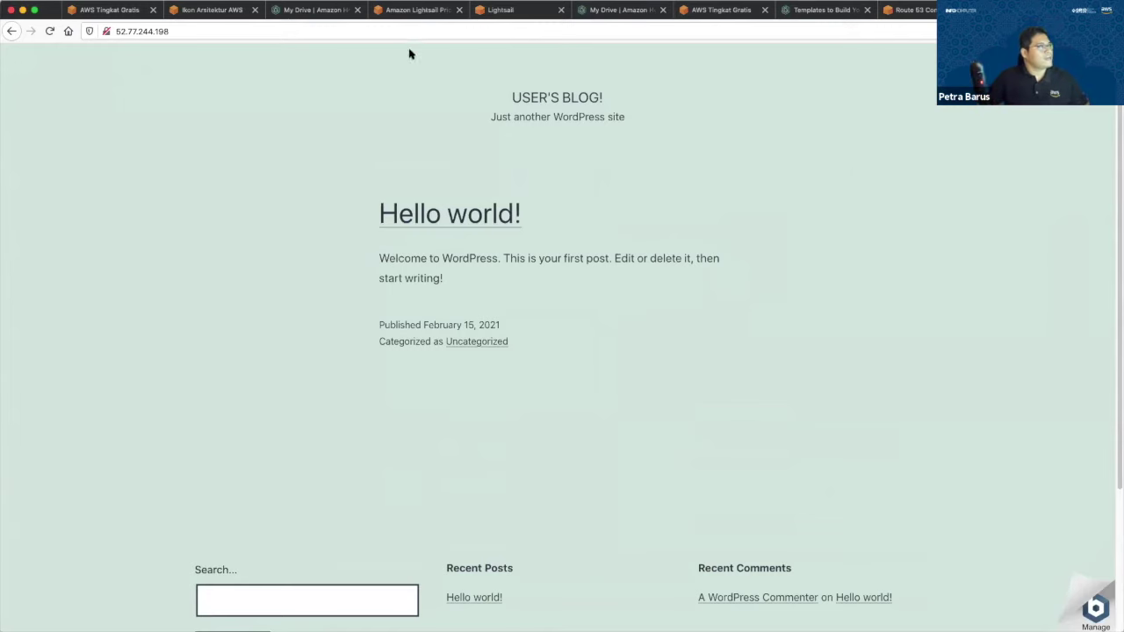
{"action": "double_click", "coordinate": [374, 31]}
{"action": "key", "text": "Return"}
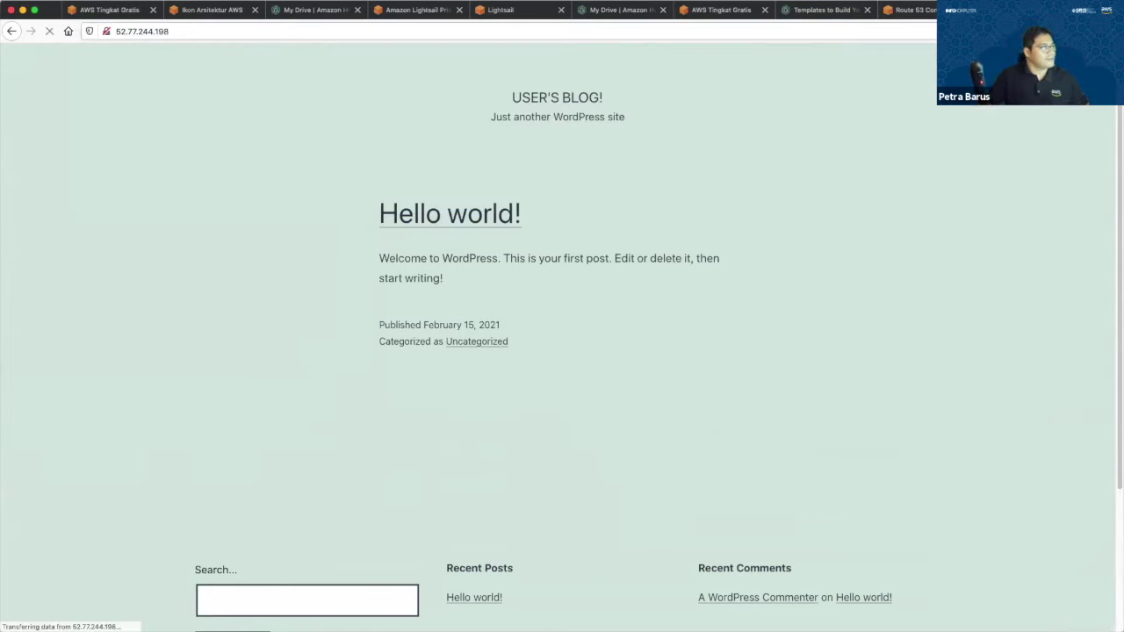
{"action": "key", "text": "super+l"}
{"action": "type", "text": "w"}
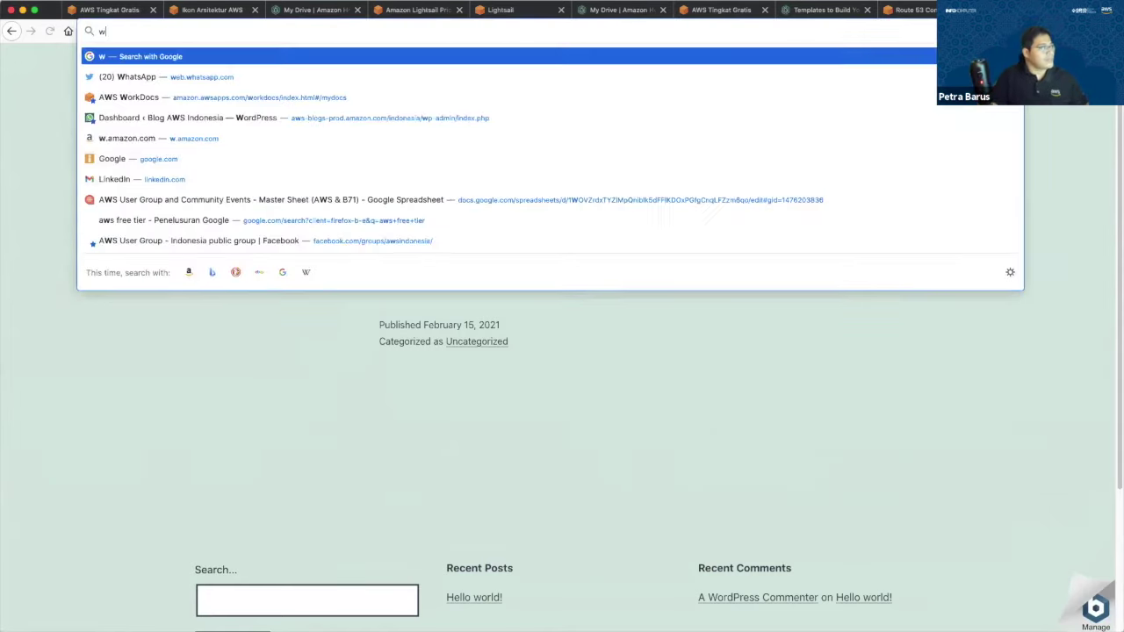
{"action": "type", "text": "ww.tokobajupetra.com"}
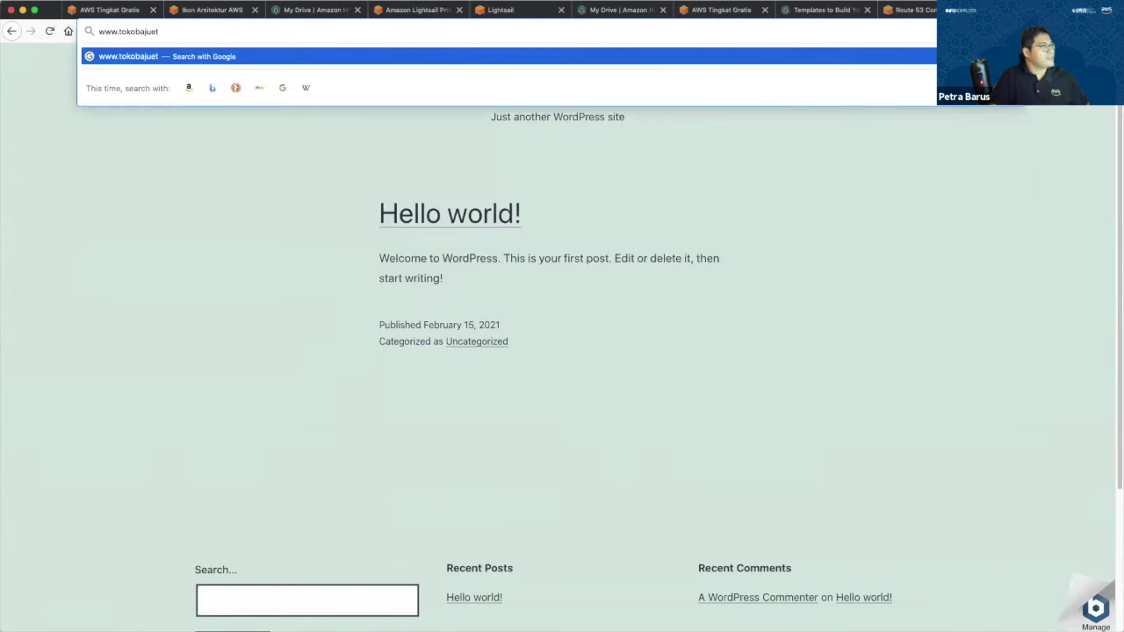
{"action": "key", "text": "Return"}
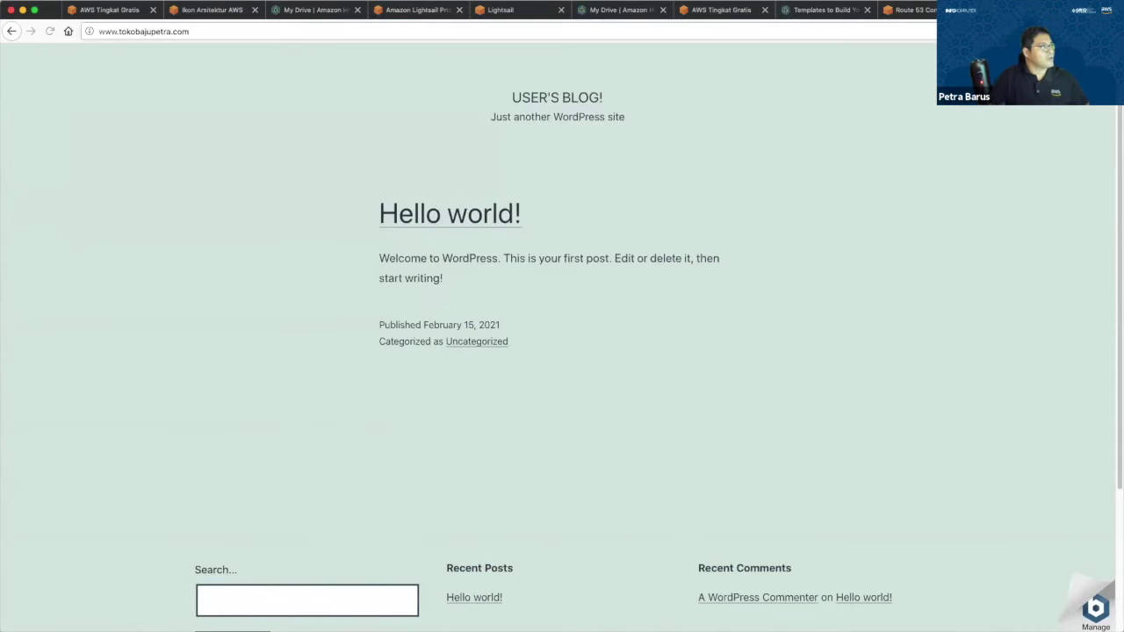
{"action": "left_click", "coordinate": [409, 33]}
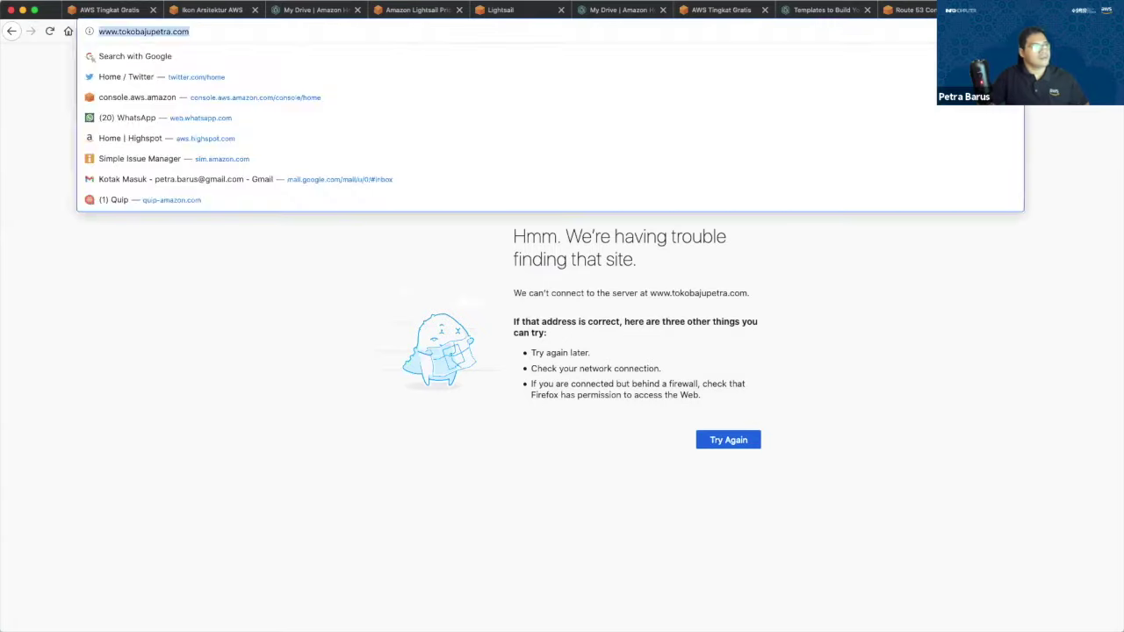
{"action": "key", "text": "Return"}
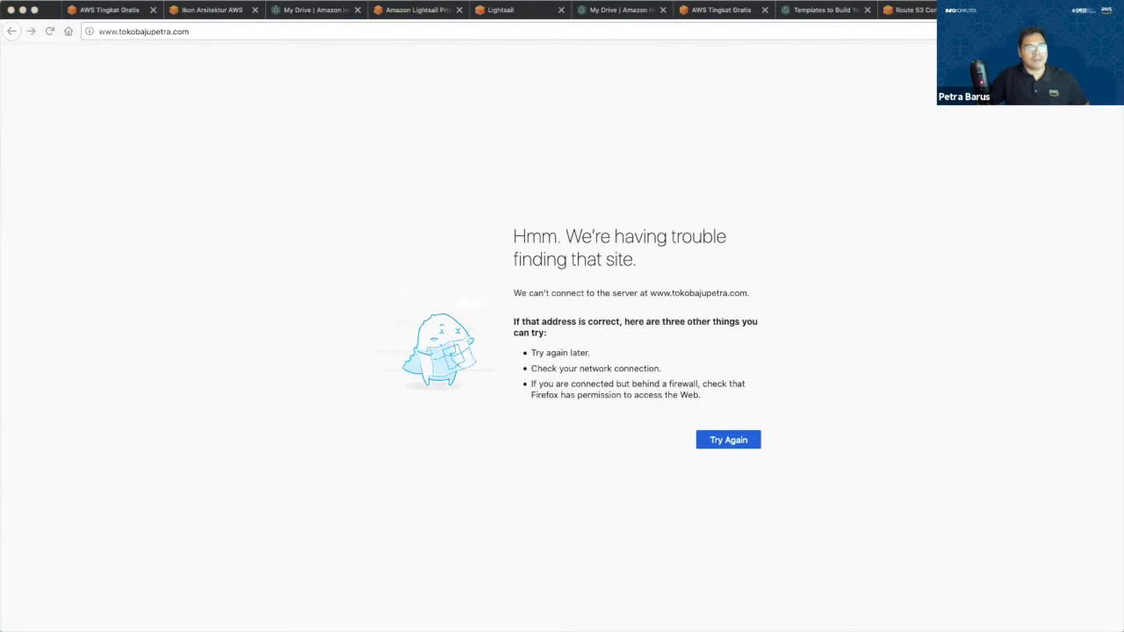
{"action": "left_click", "coordinate": [826, 30]}
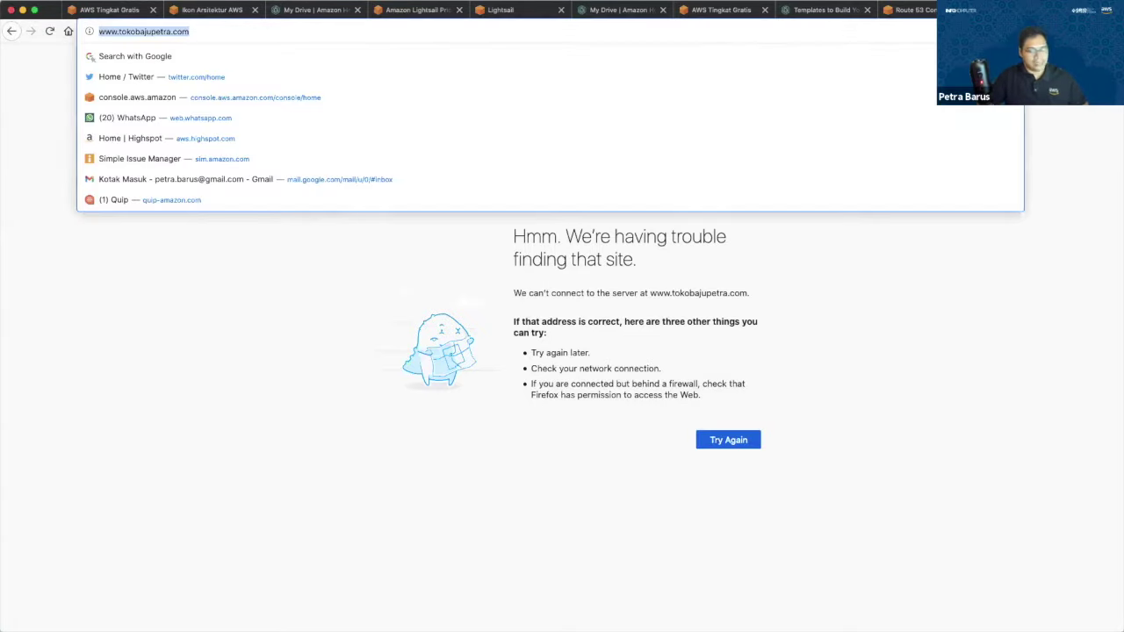
{"action": "key", "text": "Return"}
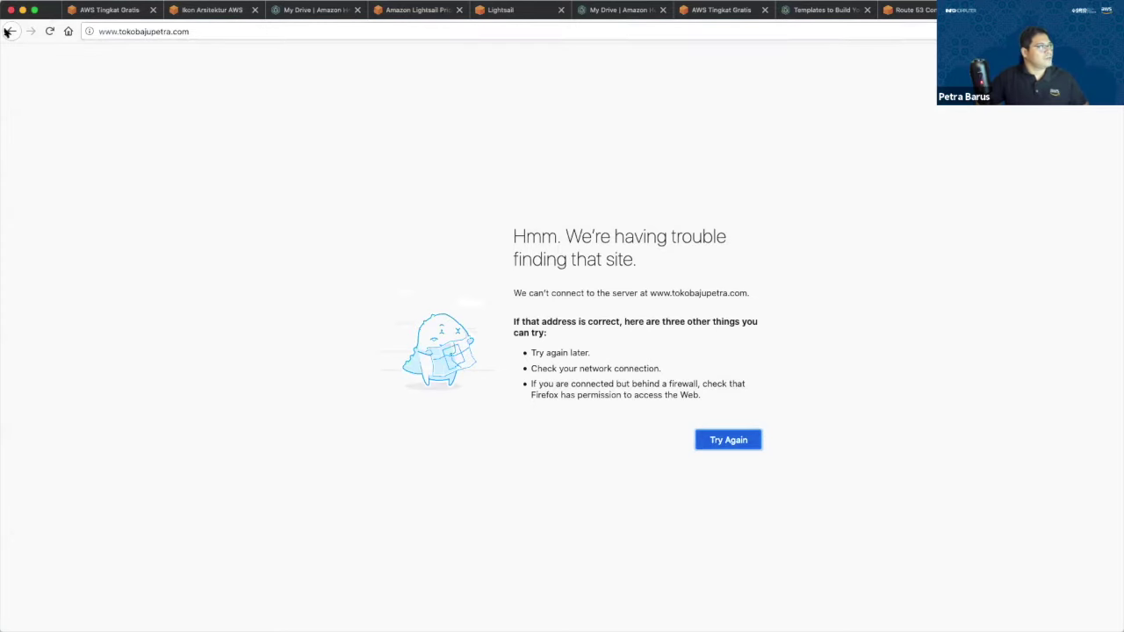
{"action": "left_click", "coordinate": [12, 30]}
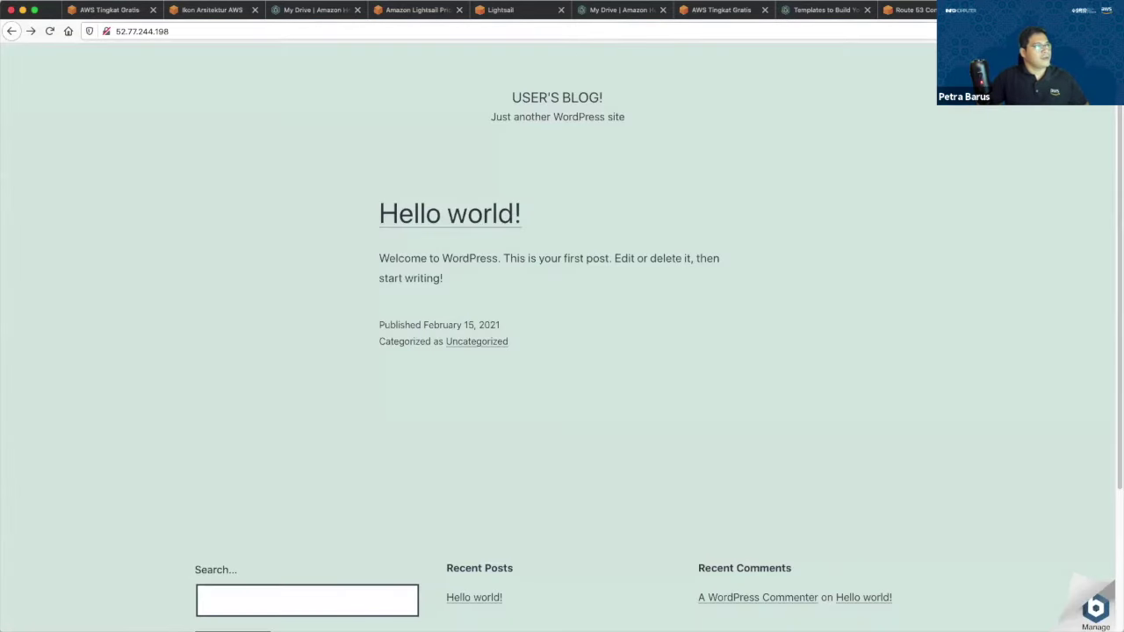
{"action": "left_click", "coordinate": [512, 14]}
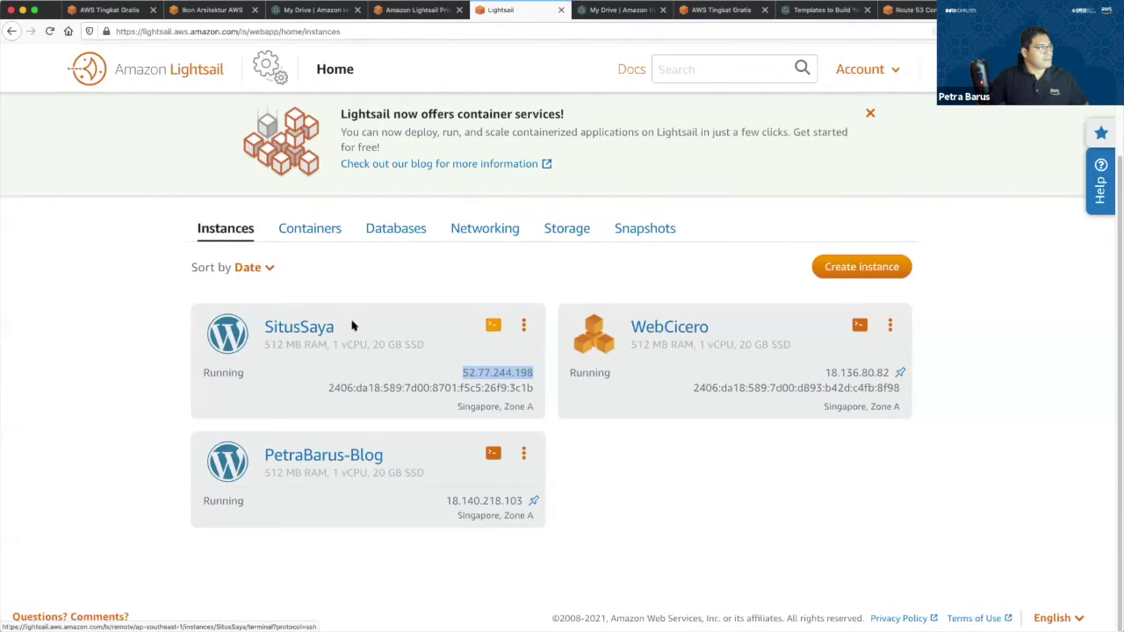
Open SitusSaya's connect page and launch the browser-based SSH connection.
{"action": "left_click", "coordinate": [332, 333]}
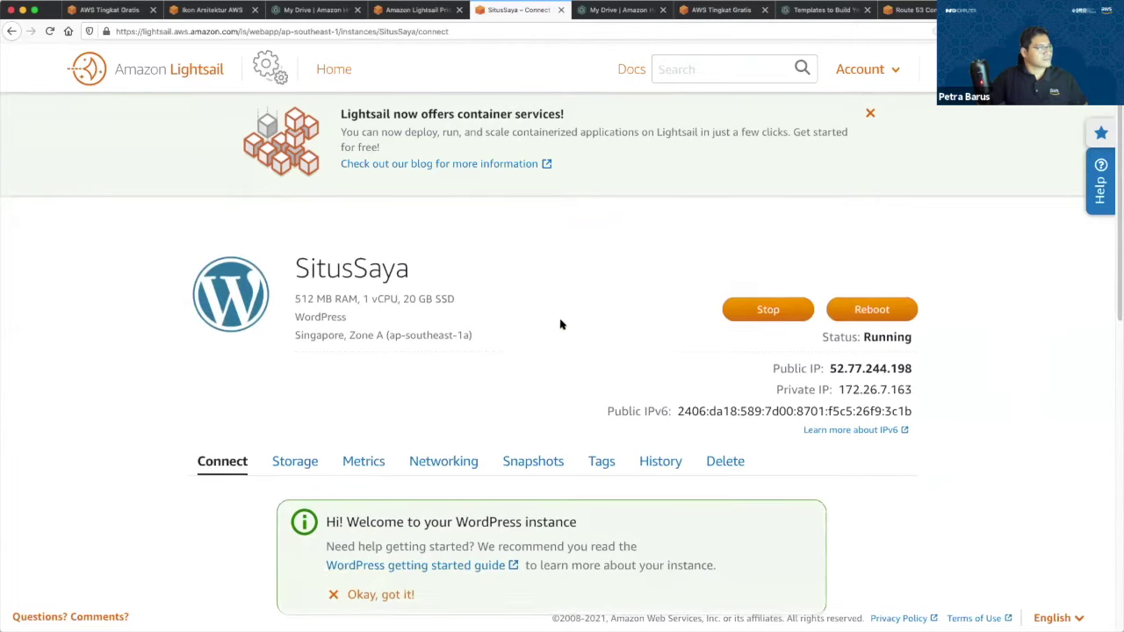
{"action": "scroll", "coordinate": [560, 325], "scroll_direction": "down", "scroll_amount": 10}
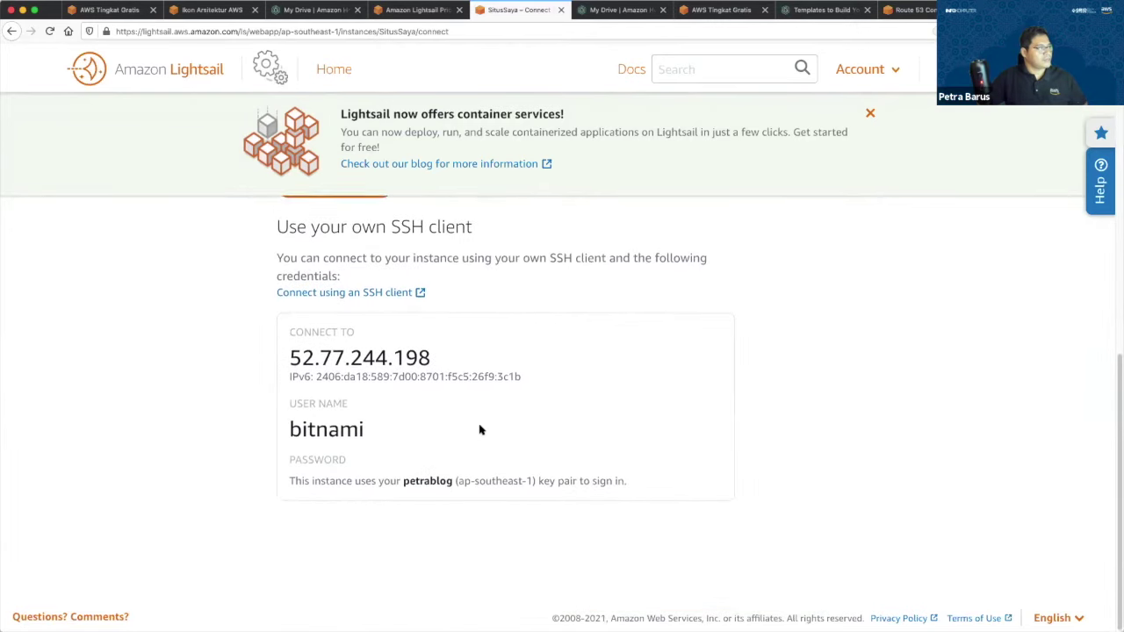
{"action": "scroll", "coordinate": [480, 430], "scroll_direction": "up", "scroll_amount": 3}
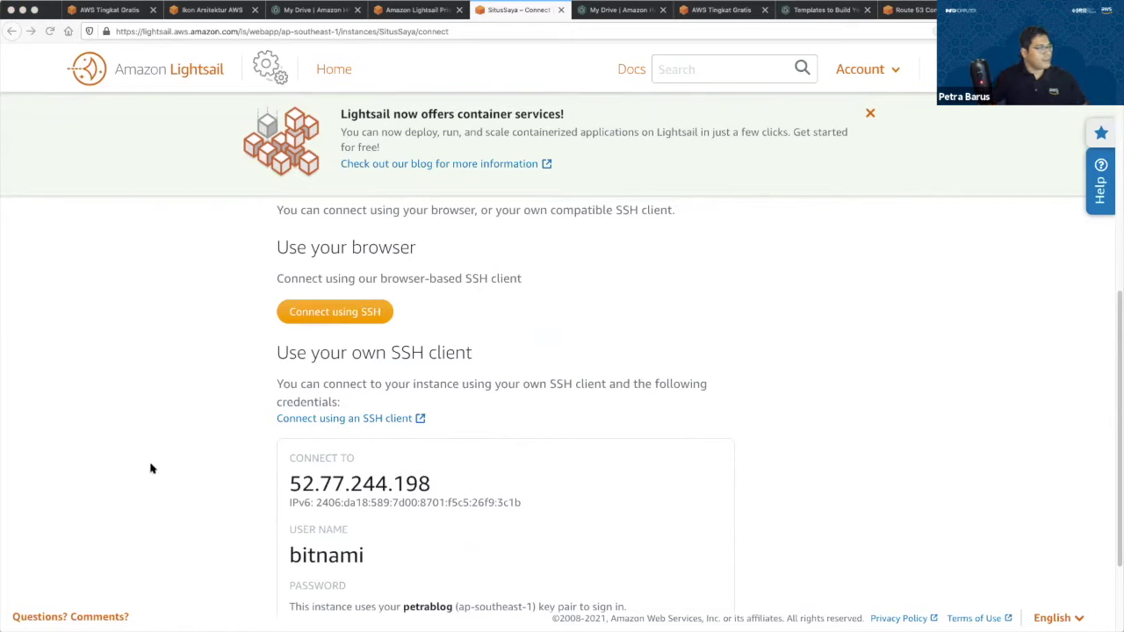
{"action": "left_click", "coordinate": [346, 308]}
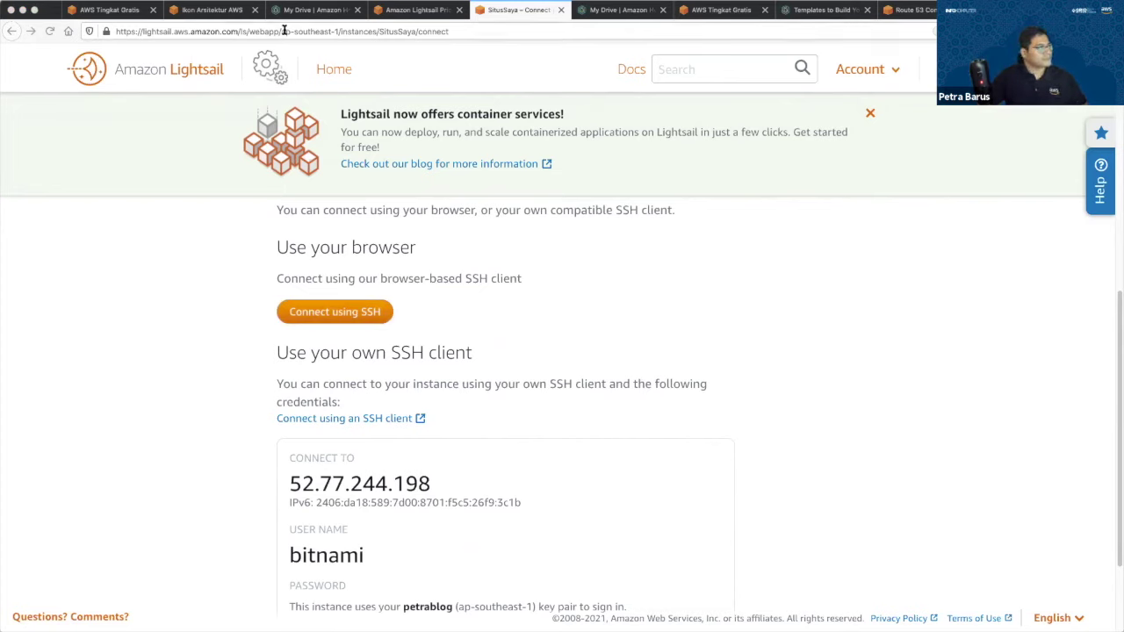
{"action": "scroll", "coordinate": [539, 357], "scroll_direction": "down", "scroll_amount": 3}
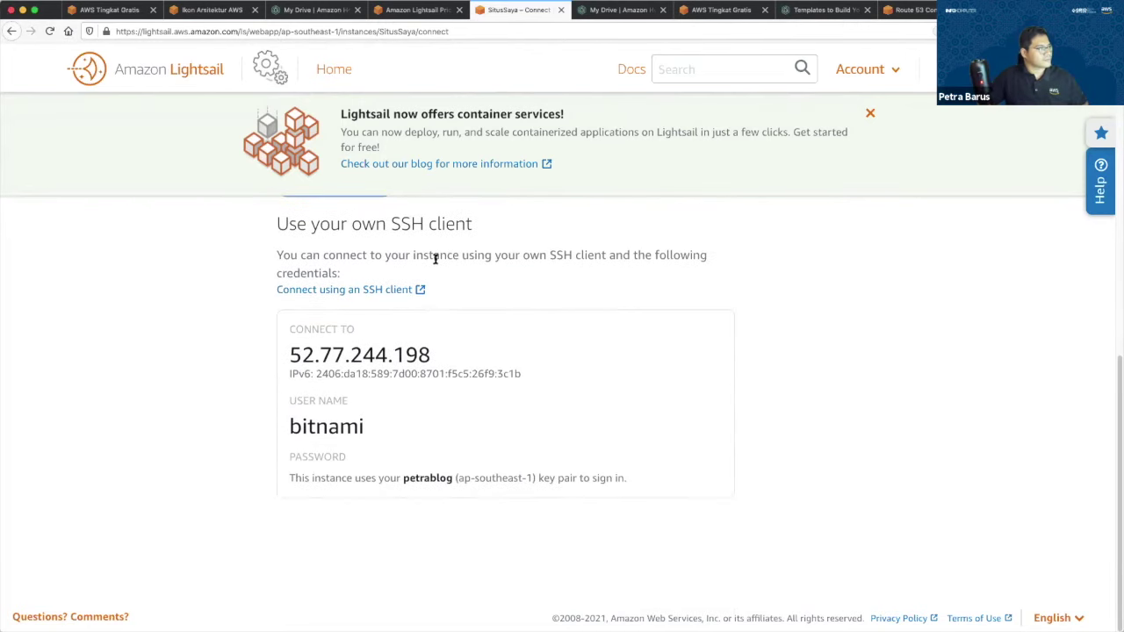
{"action": "scroll", "coordinate": [431, 255], "scroll_direction": "up", "scroll_amount": 3}
{"action": "scroll", "coordinate": [372, 384], "scroll_direction": "up", "scroll_amount": 2}
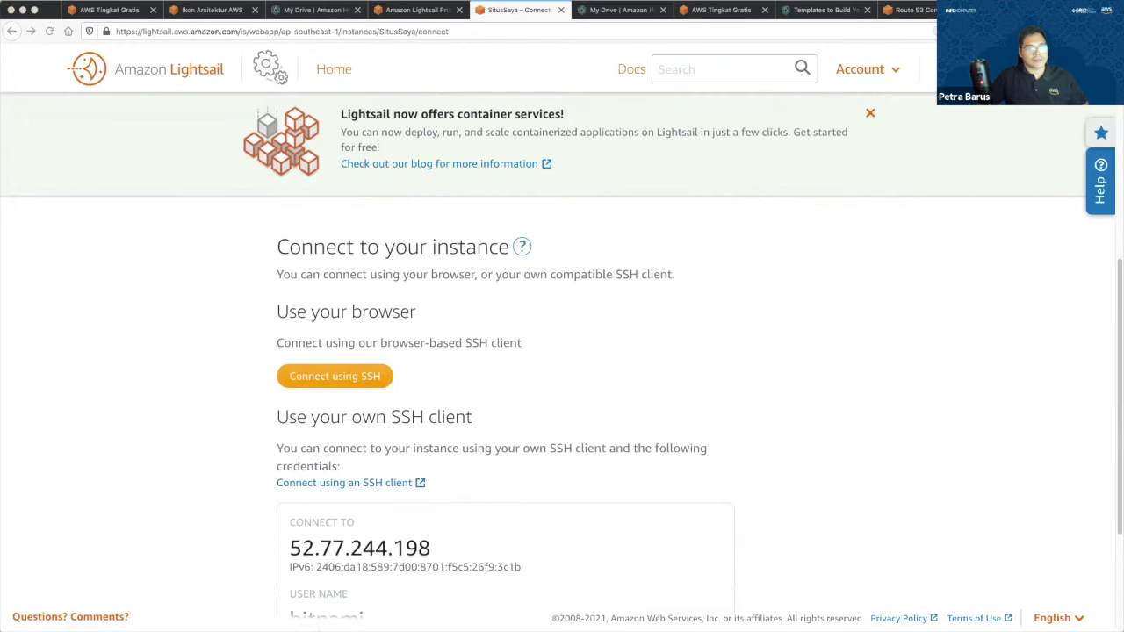
{"action": "left_click", "coordinate": [334, 376]}
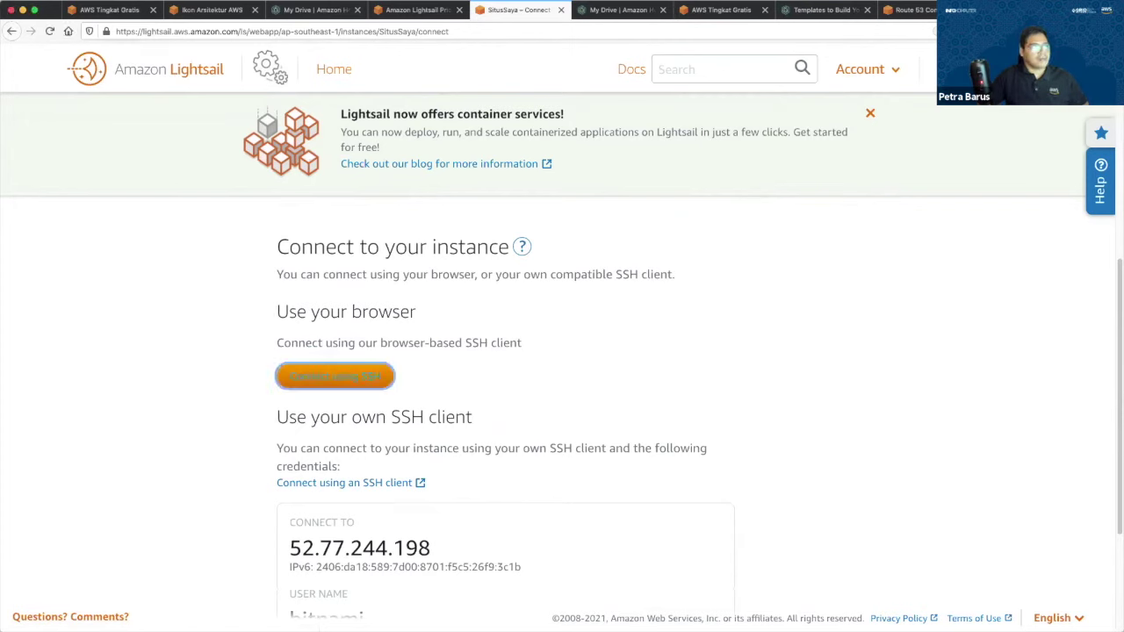
{"action": "left_click", "coordinate": [347, 380]}
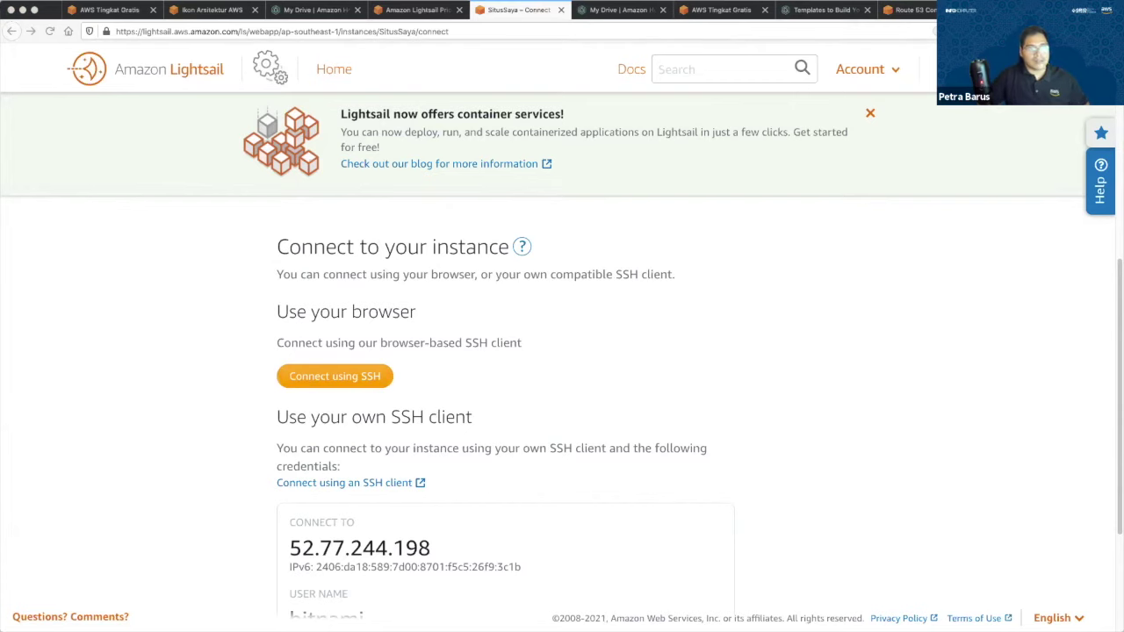
Open the WordPress admin login at 52.77.244.198/wp-admin.
{"action": "key", "text": "super+9"}
{"action": "left_click", "coordinate": [809, 28]}
{"action": "key", "text": "Right"}
{"action": "type", "text": "/wp-admin"}
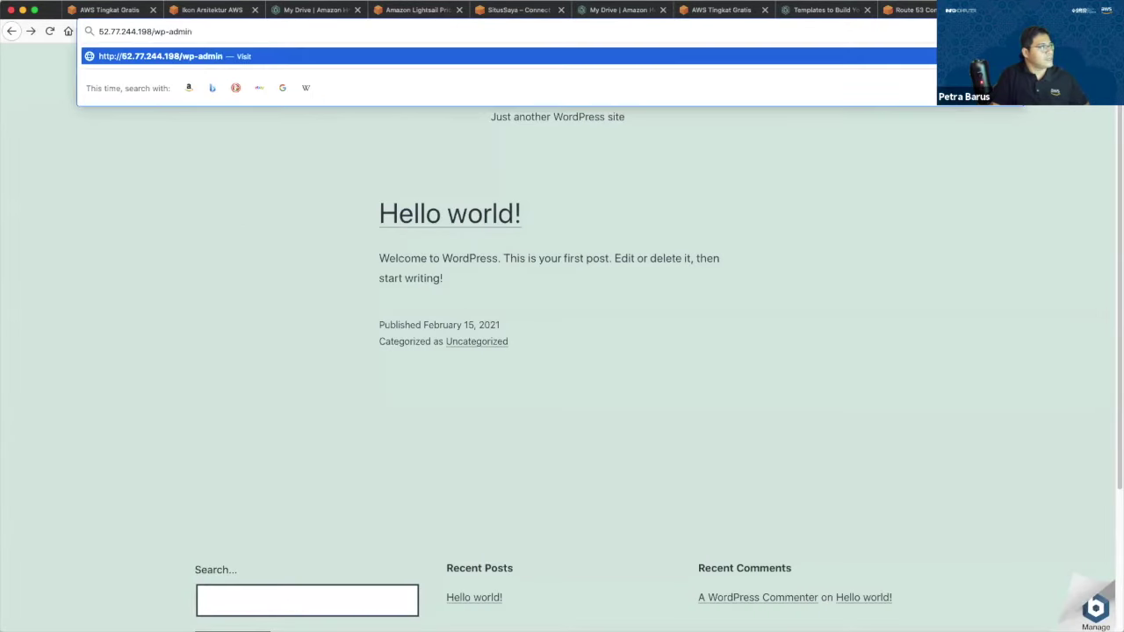
{"action": "key", "text": "Return"}
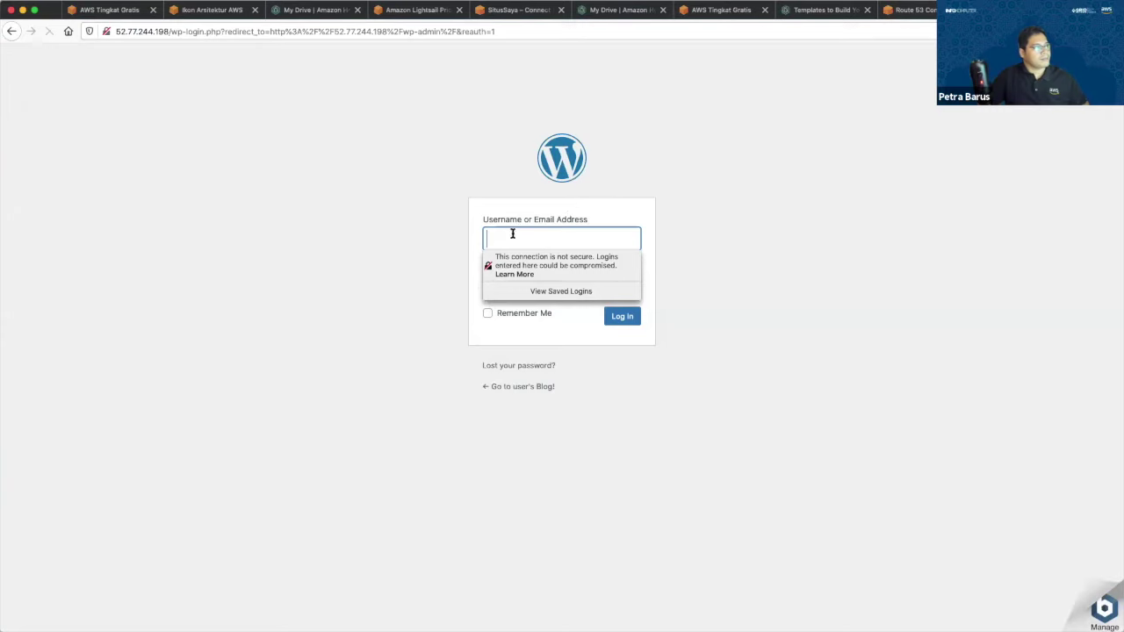
Enter a username and try the password field, dismissing the insecure-login warning.
{"action": "left_click", "coordinate": [578, 237]}
{"action": "type", "text": "user"}
{"action": "left_click", "coordinate": [769, 242]}
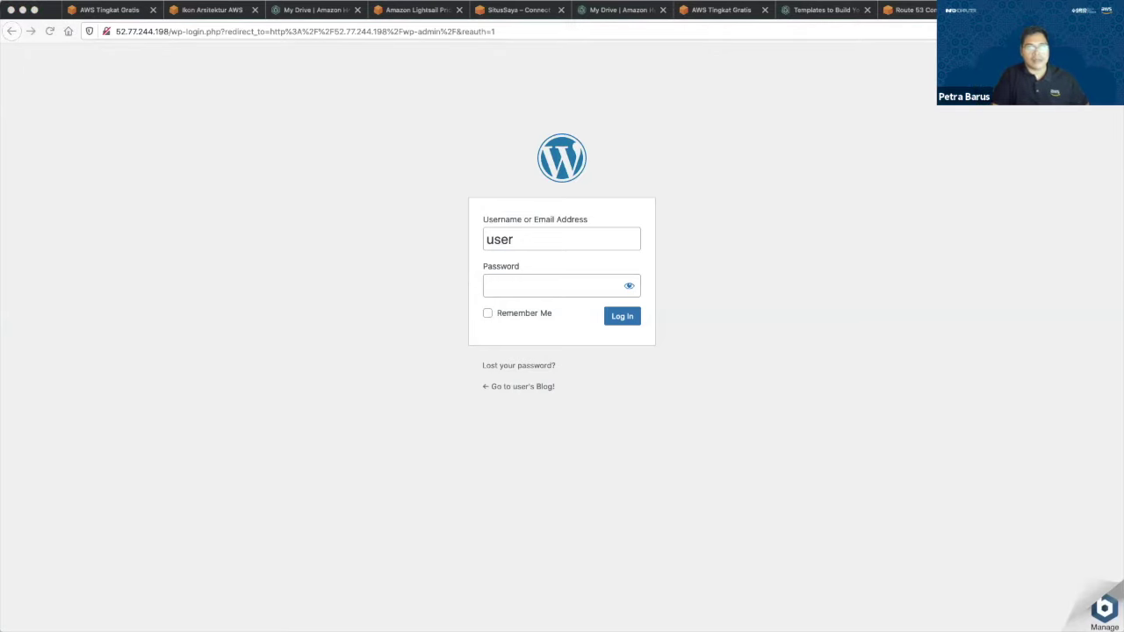
{"action": "left_click", "coordinate": [914, 8]}
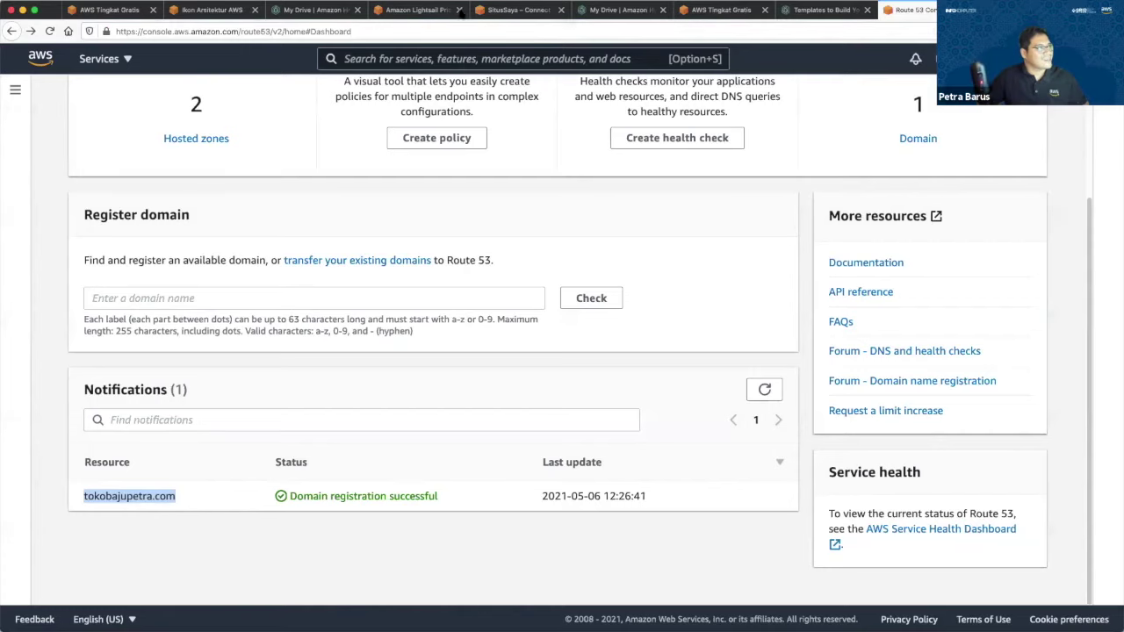
{"action": "left_click", "coordinate": [721, 9]}
{"action": "key", "text": "ctrl+shift+Tab"}
{"action": "key", "text": "ctrl+shift+Tab"}
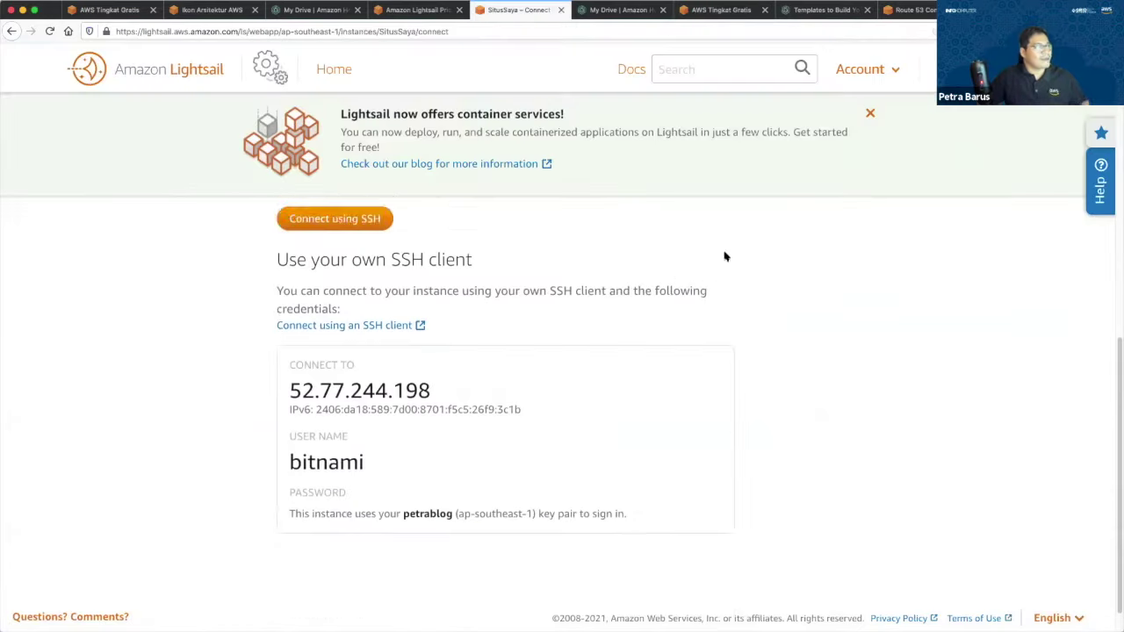
{"action": "scroll", "coordinate": [725, 254], "scroll_direction": "up", "scroll_amount": 4}
{"action": "left_click", "coordinate": [1010, 10]}
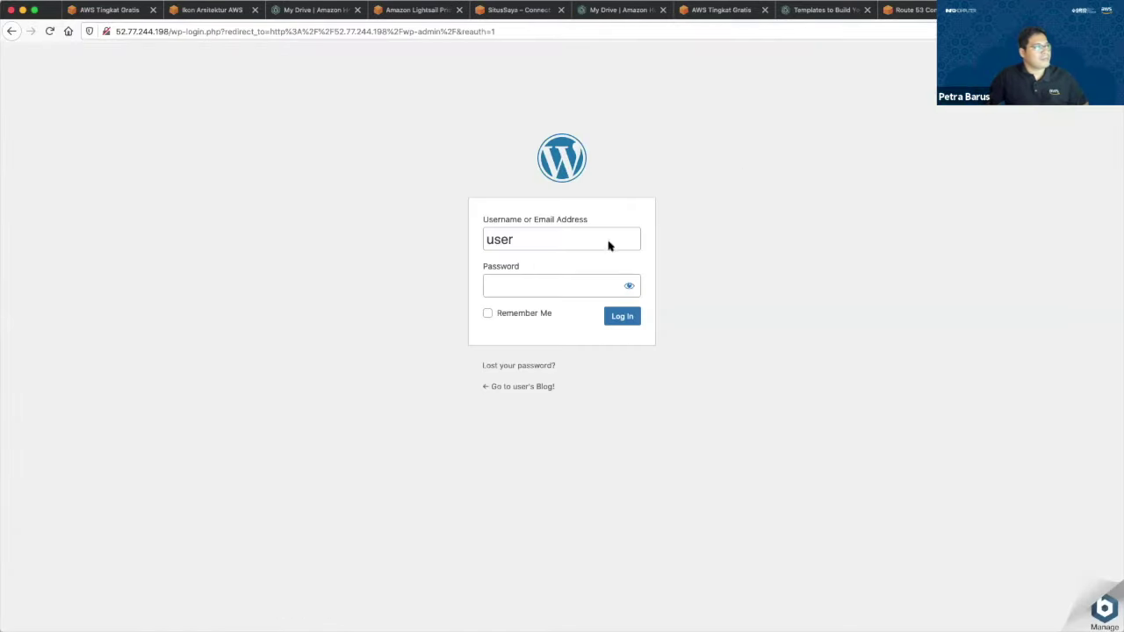
{"action": "left_click", "coordinate": [554, 294]}
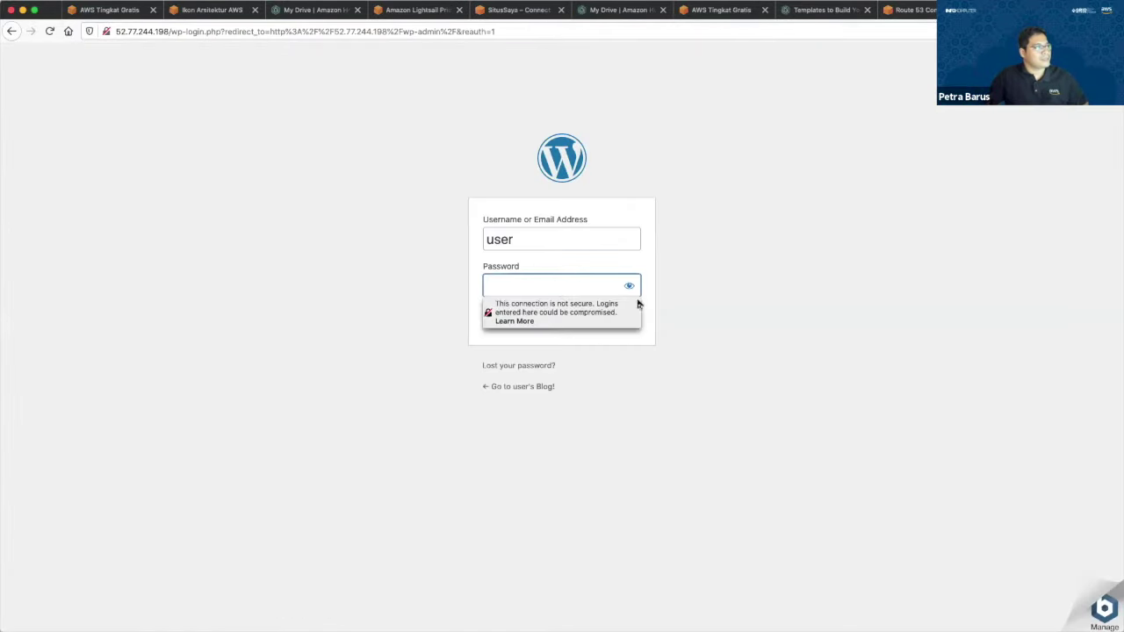
{"action": "left_click", "coordinate": [575, 281]}
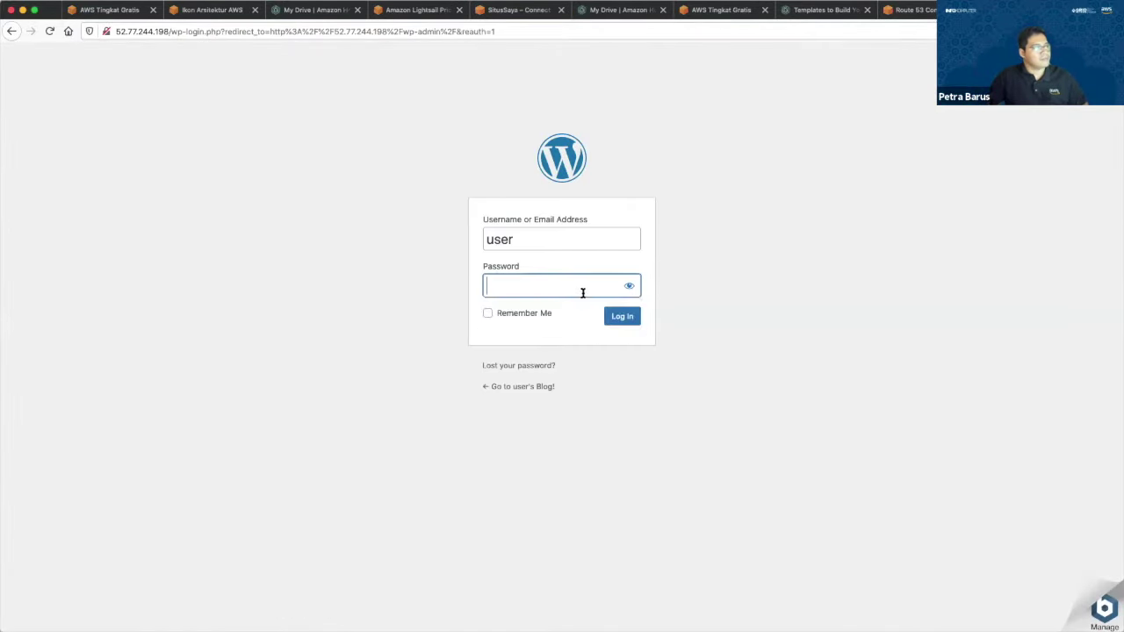
{"action": "left_click", "coordinate": [809, 235]}
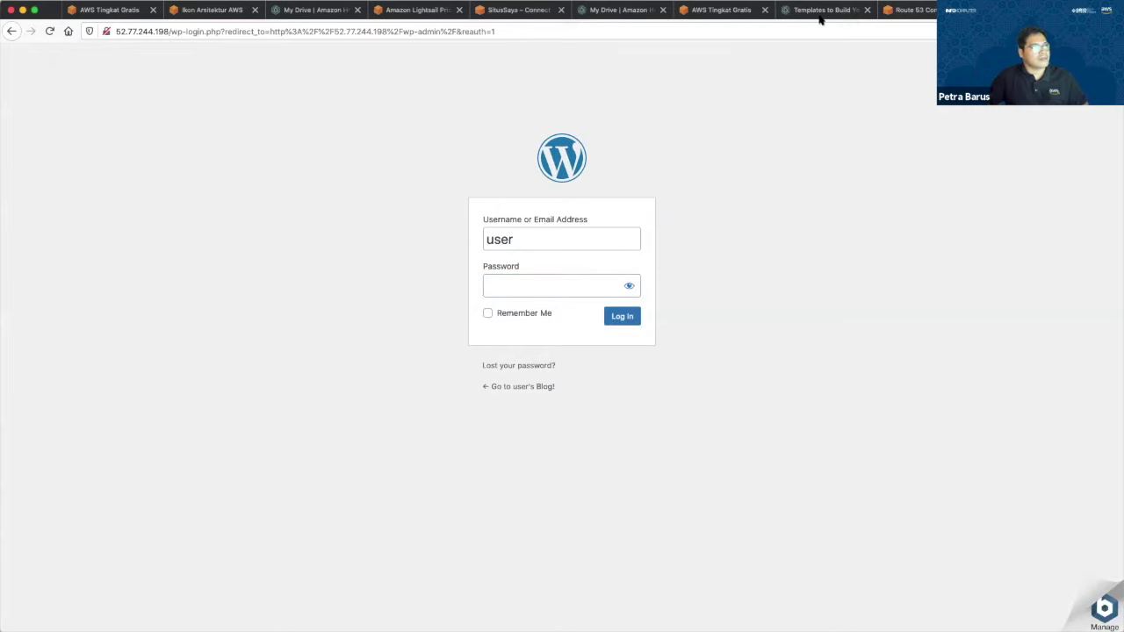
{"action": "left_click", "coordinate": [536, 280]}
{"action": "left_click", "coordinate": [816, 249]}
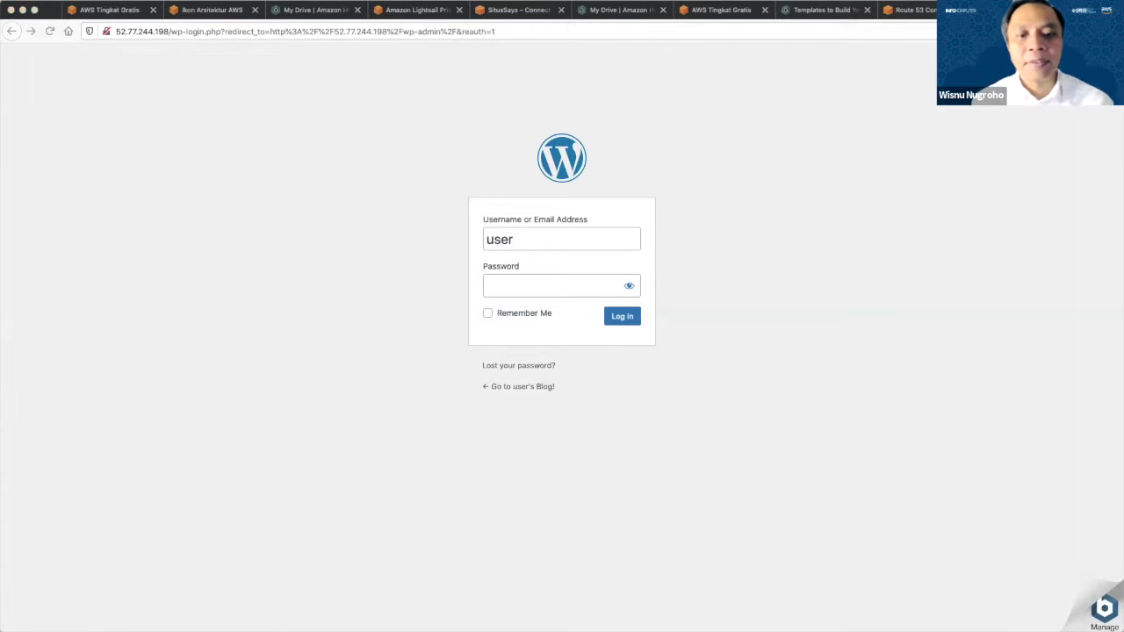
Strip the login path from the URL to reload the blog home at 52.77.244.198.
{"action": "left_click", "coordinate": [914, 10]}
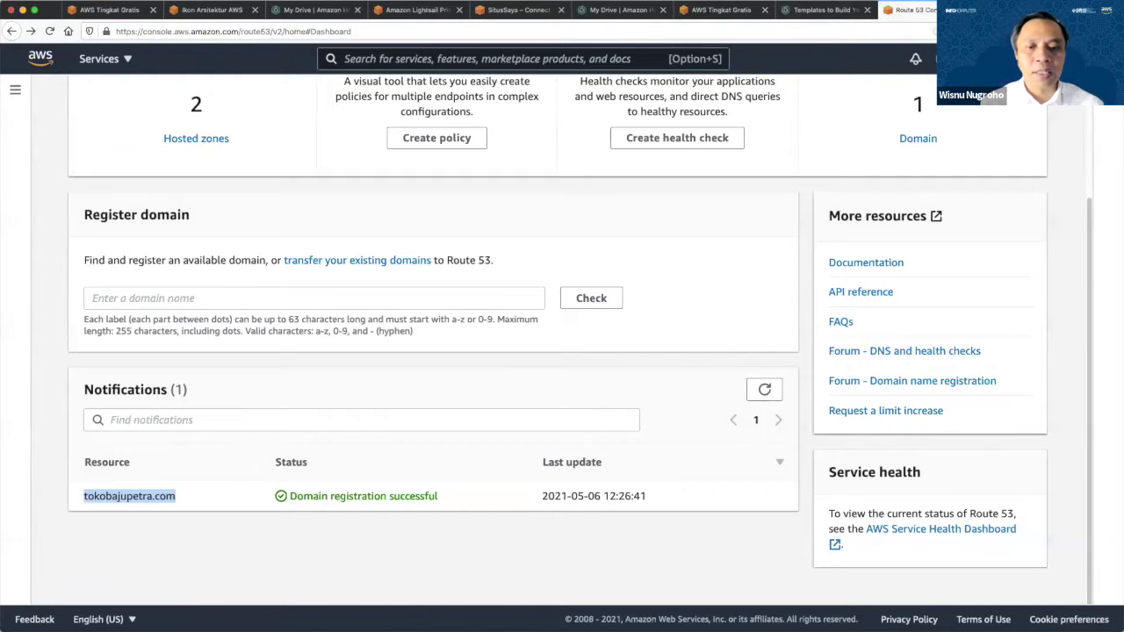
{"action": "key", "text": "ctrl+Tab"}
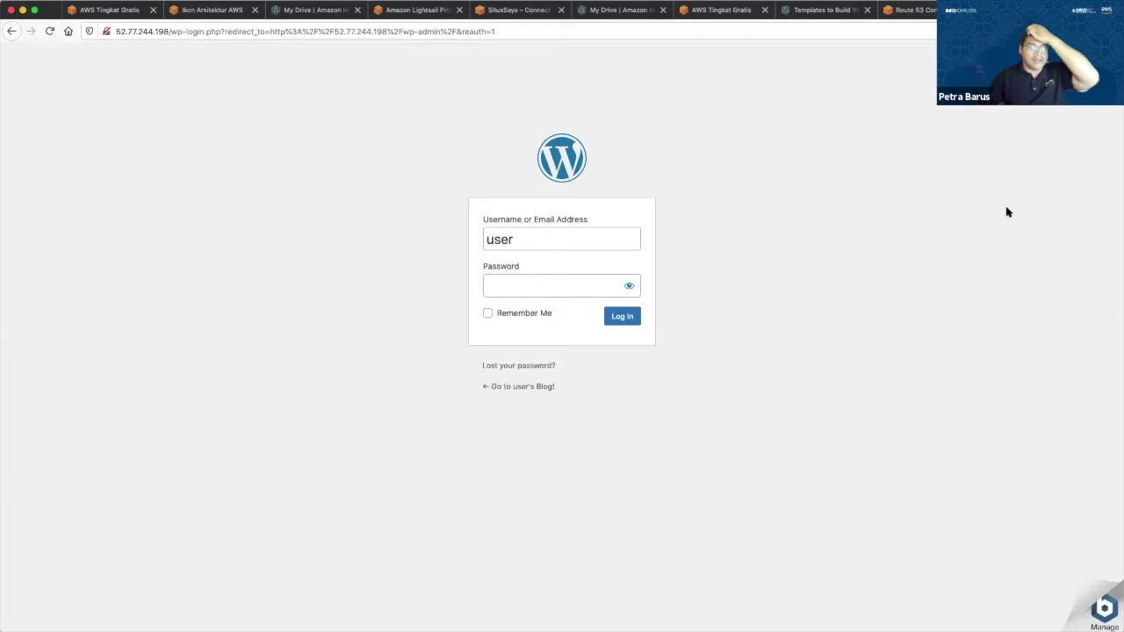
{"action": "left_click", "coordinate": [904, 10]}
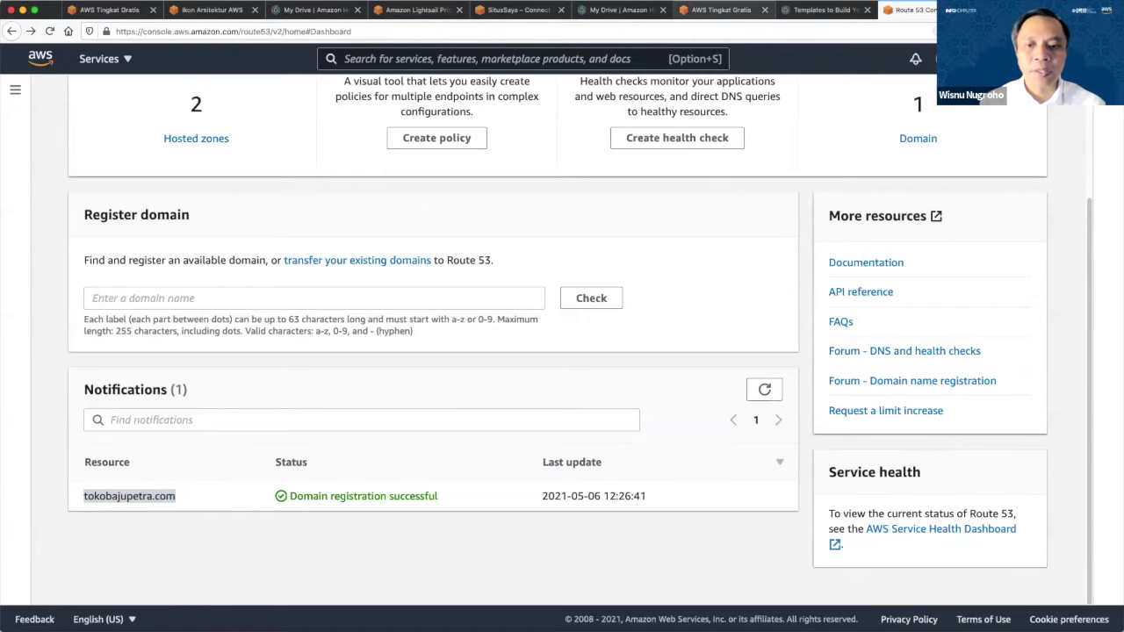
{"action": "left_click", "coordinate": [720, 10]}
{"action": "left_click", "coordinate": [518, 10]}
{"action": "left_click", "coordinate": [619, 9]}
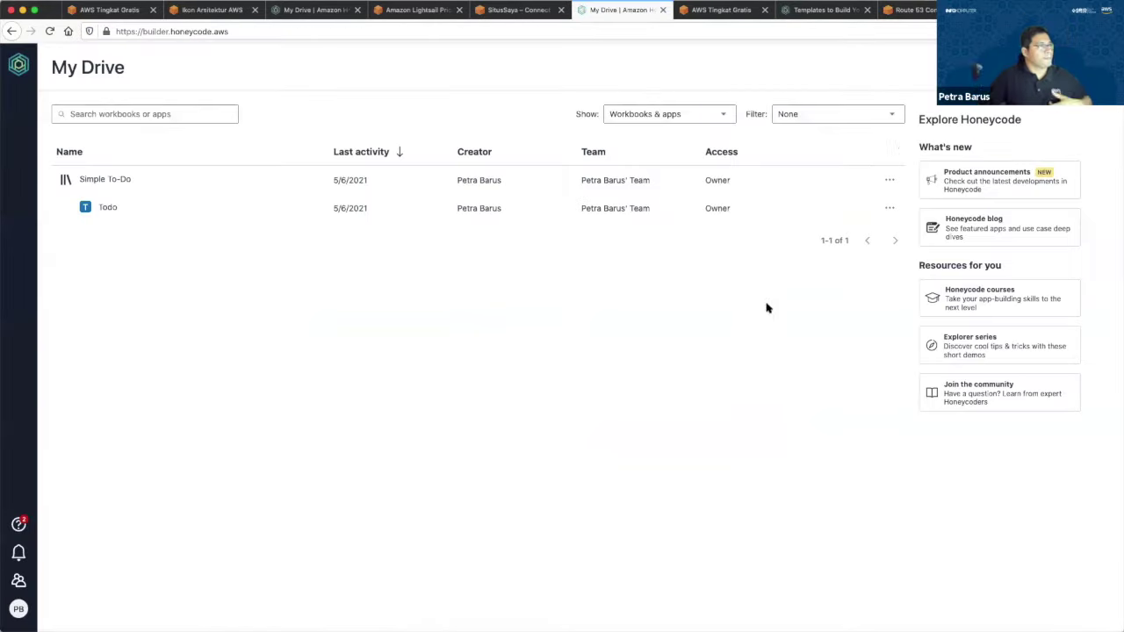
{"action": "left_click", "coordinate": [518, 10]}
{"action": "left_click", "coordinate": [417, 10]}
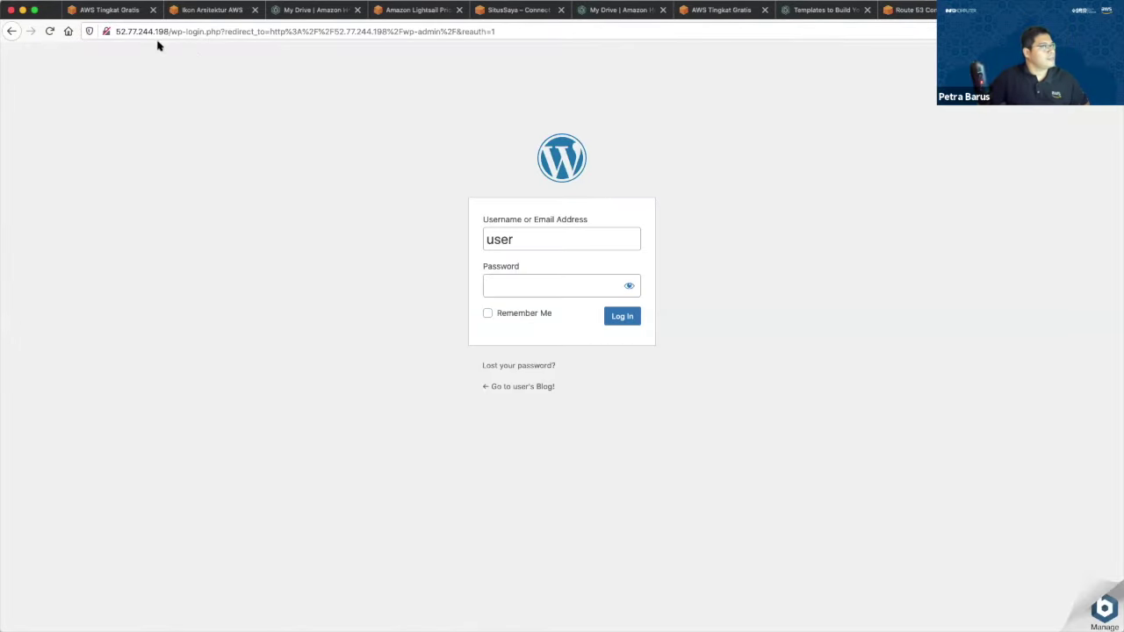
{"action": "left_click_drag", "start_coordinate": [170, 32], "coordinate": [559, 31]}
{"action": "key", "text": "BackSpace"}
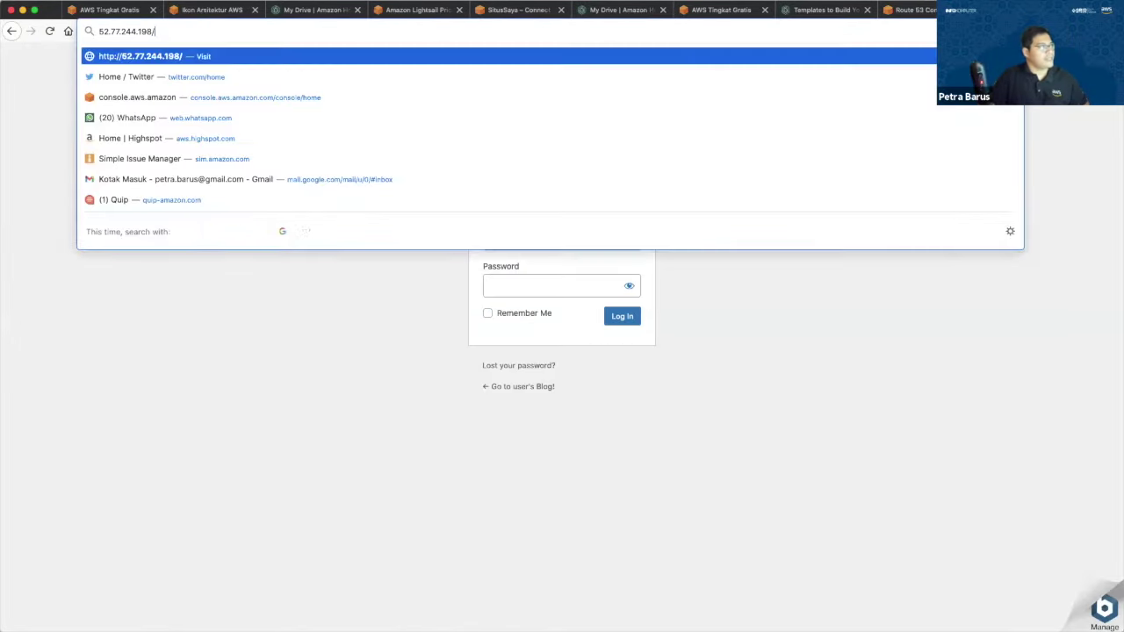
{"action": "key", "text": "Return"}
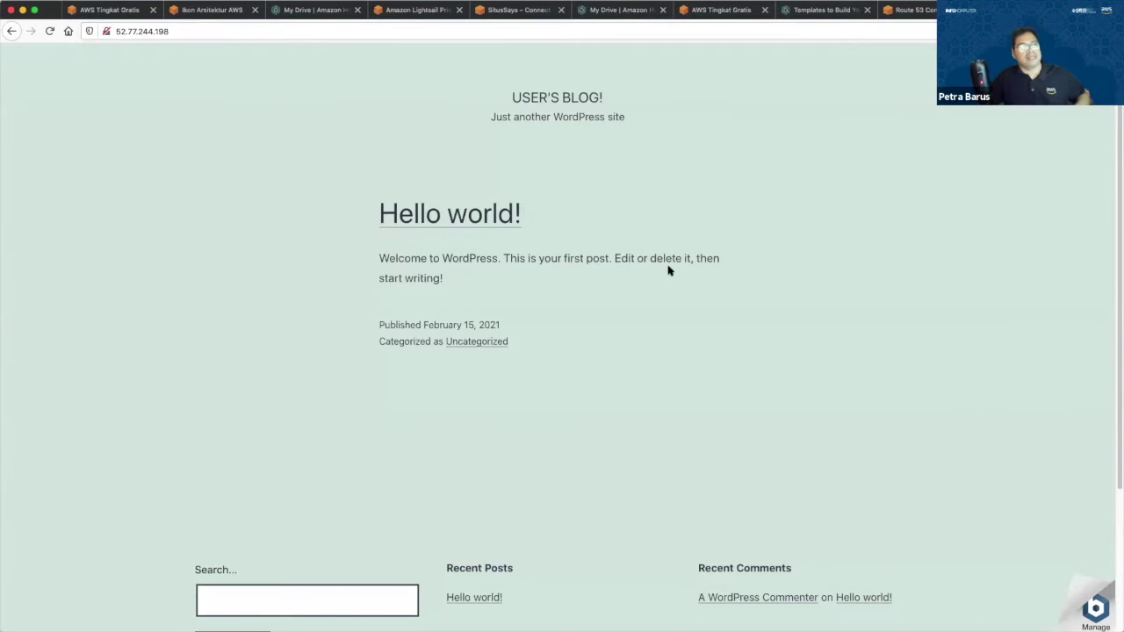
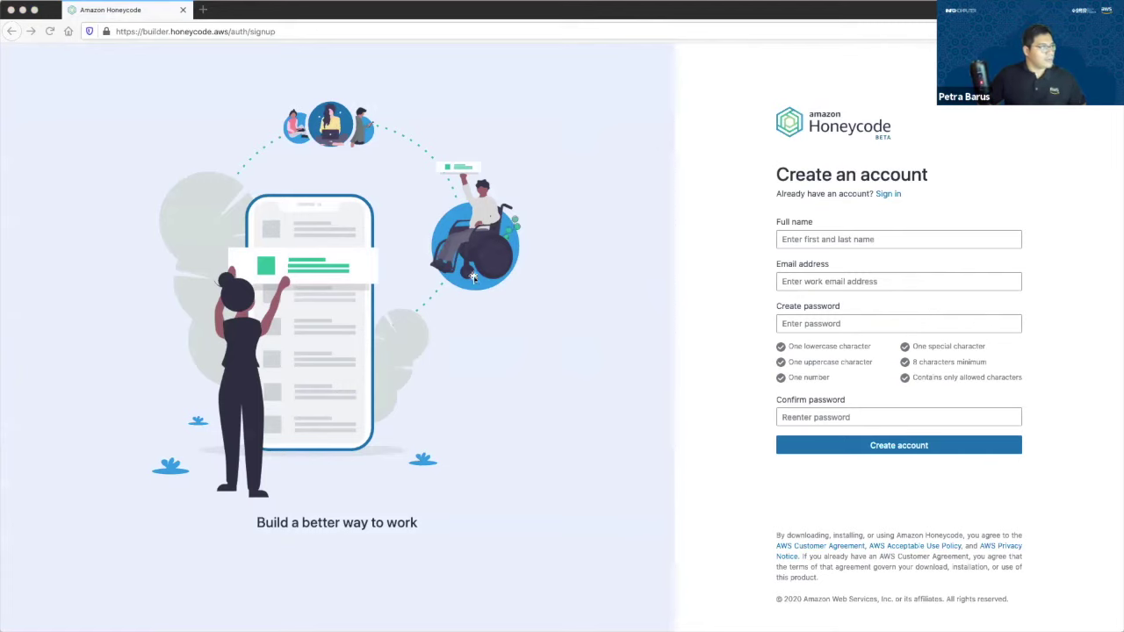
Enter the user's full name and work Gmail address in the sign-up form.
{"action": "left_click", "coordinate": [835, 244]}
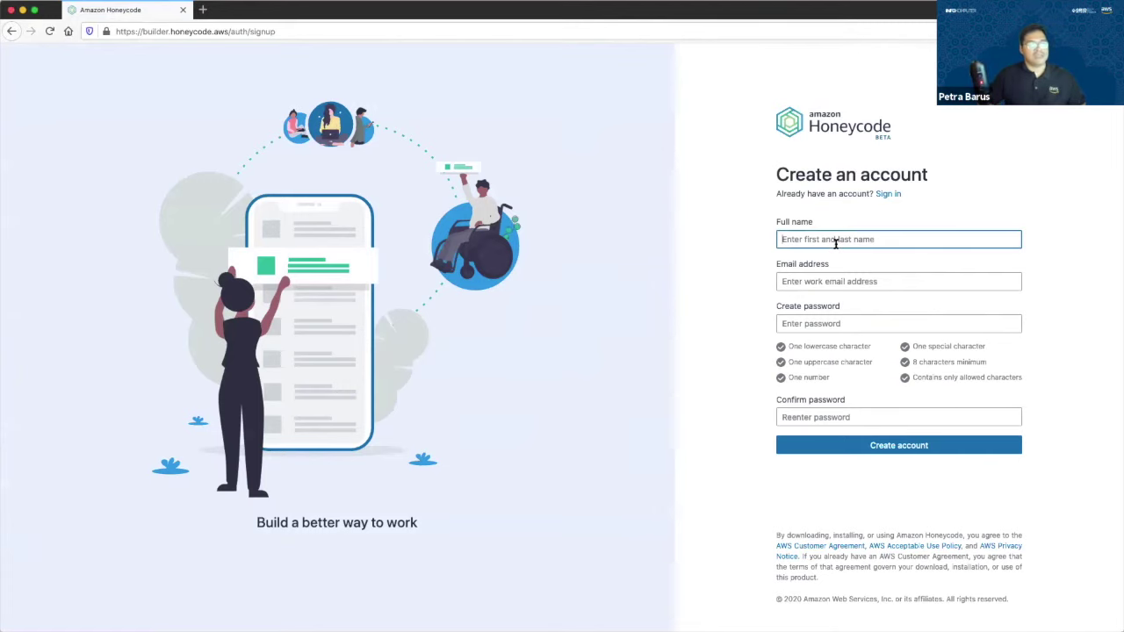
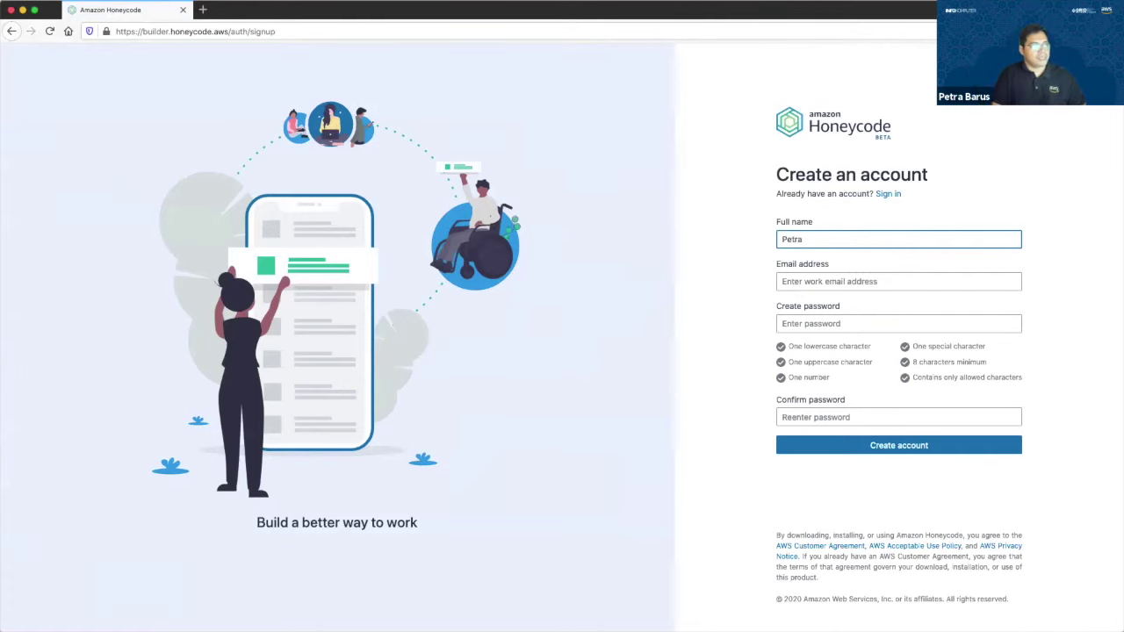
{"action": "left_click", "coordinate": [835, 281]}
{"action": "left_click", "coordinate": [876, 237]}
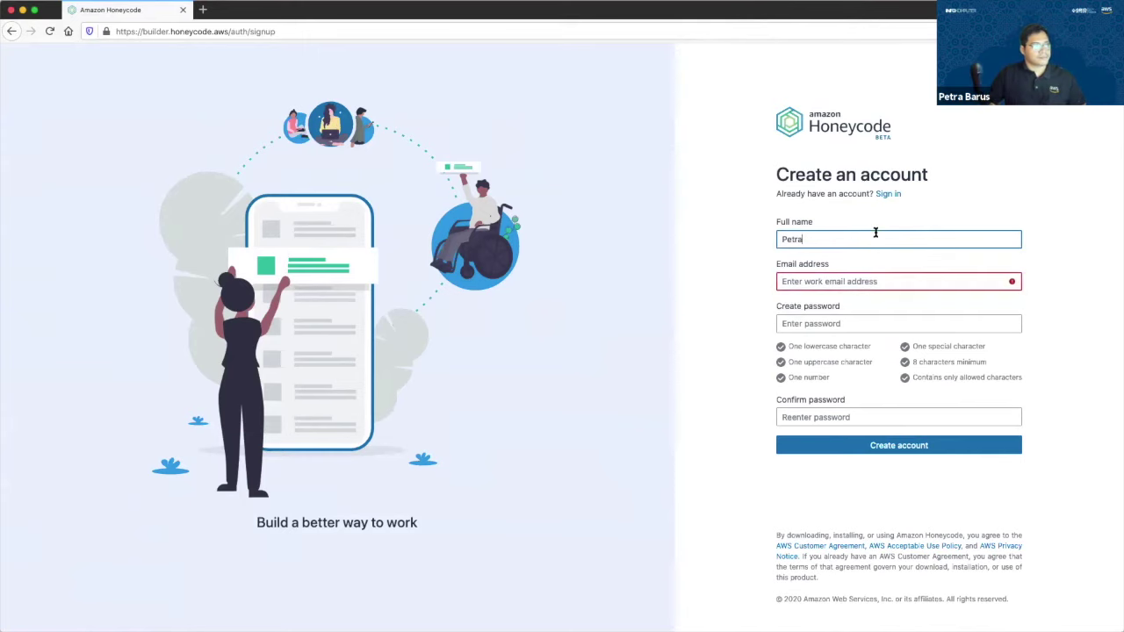
{"action": "key", "text": "Tab"}
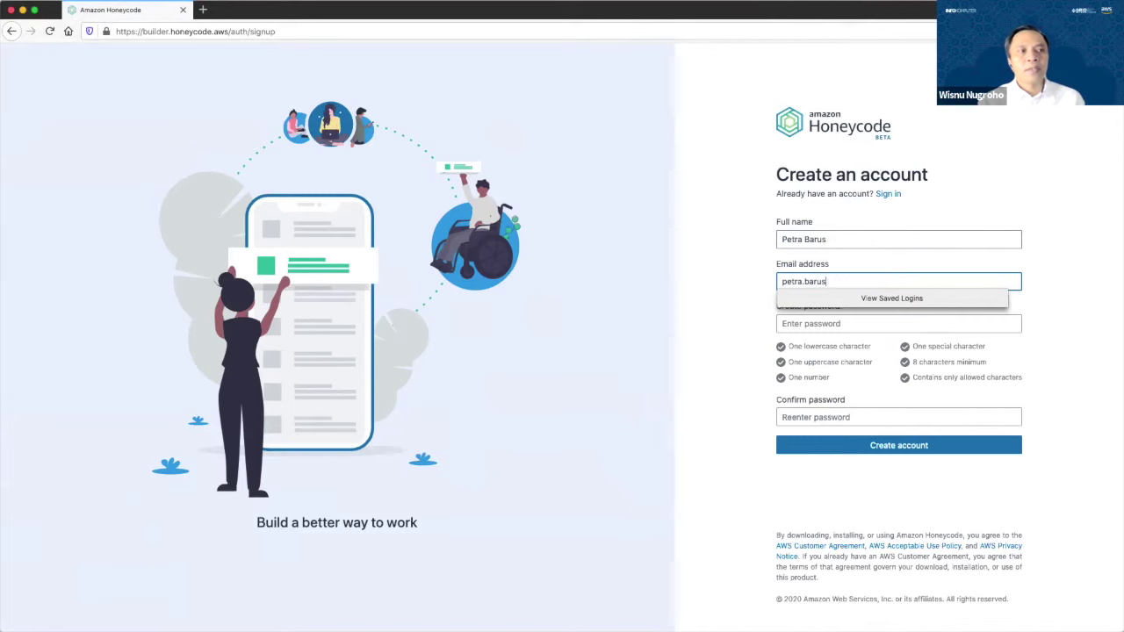
{"action": "key", "text": "super+a"}
{"action": "key", "text": "BackSpace"}
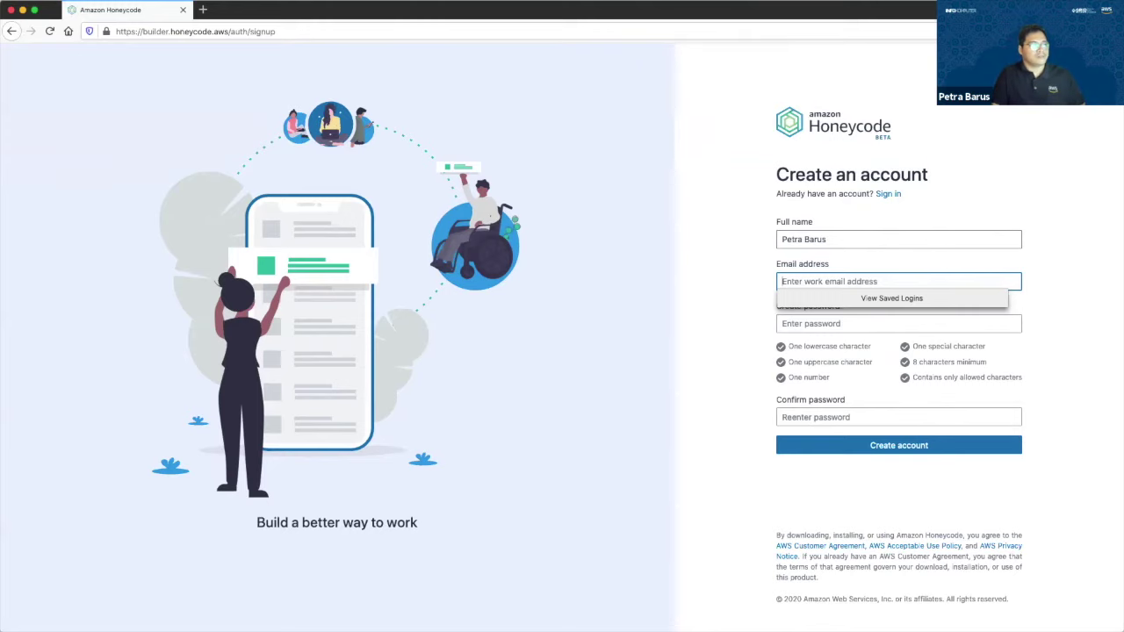
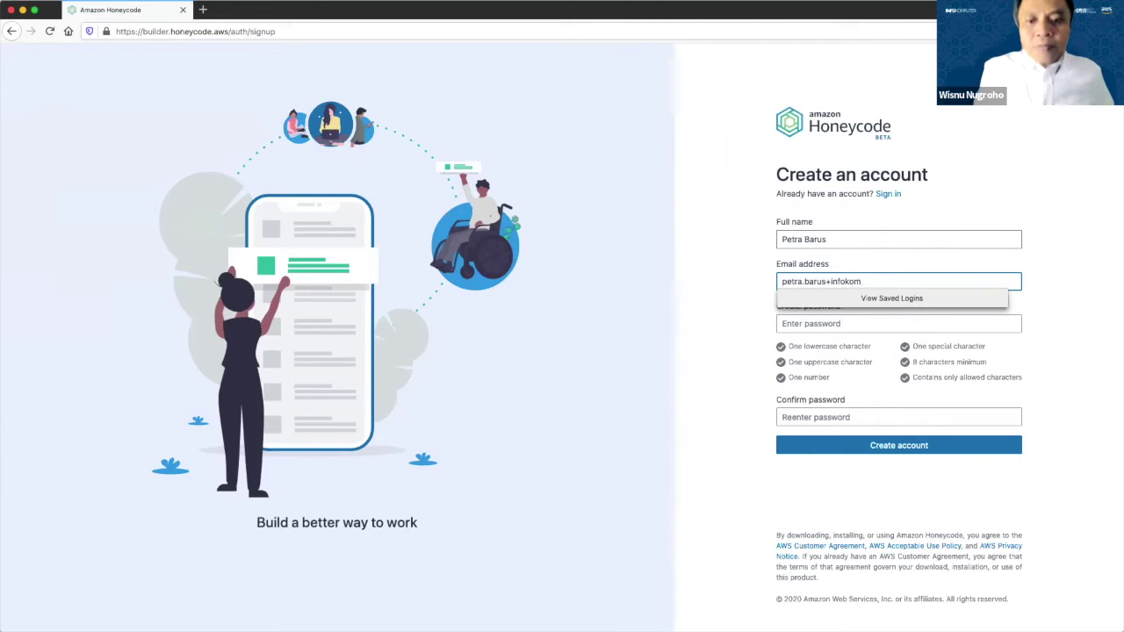
Fill both password fields with Firefox's generated password and create the account.
{"action": "key", "text": "Tab"}
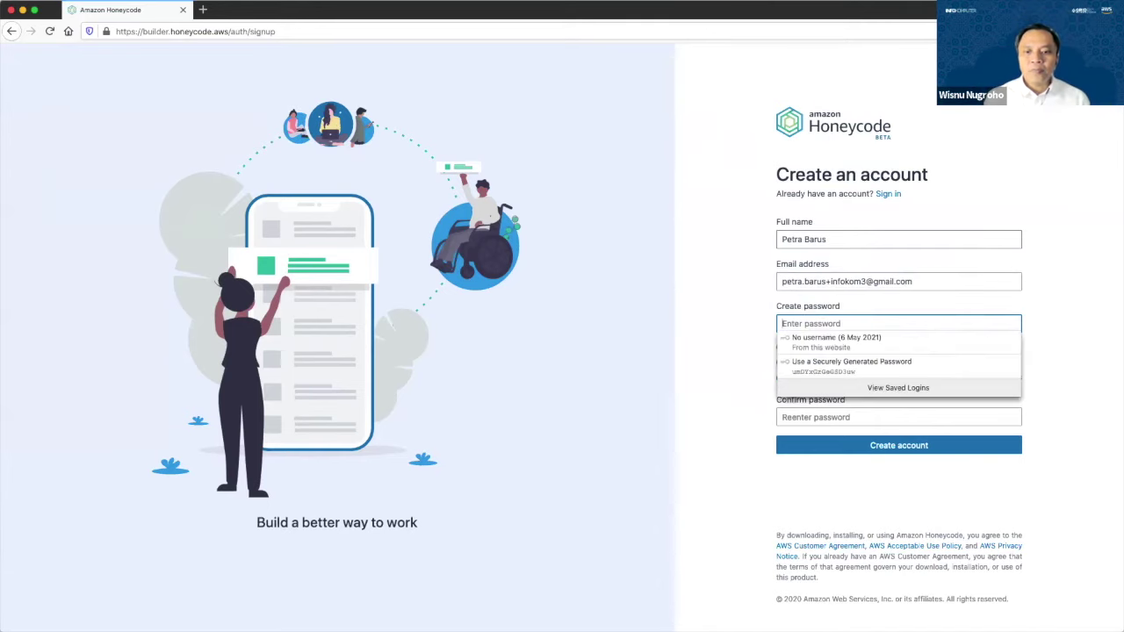
{"action": "left_click", "coordinate": [894, 369]}
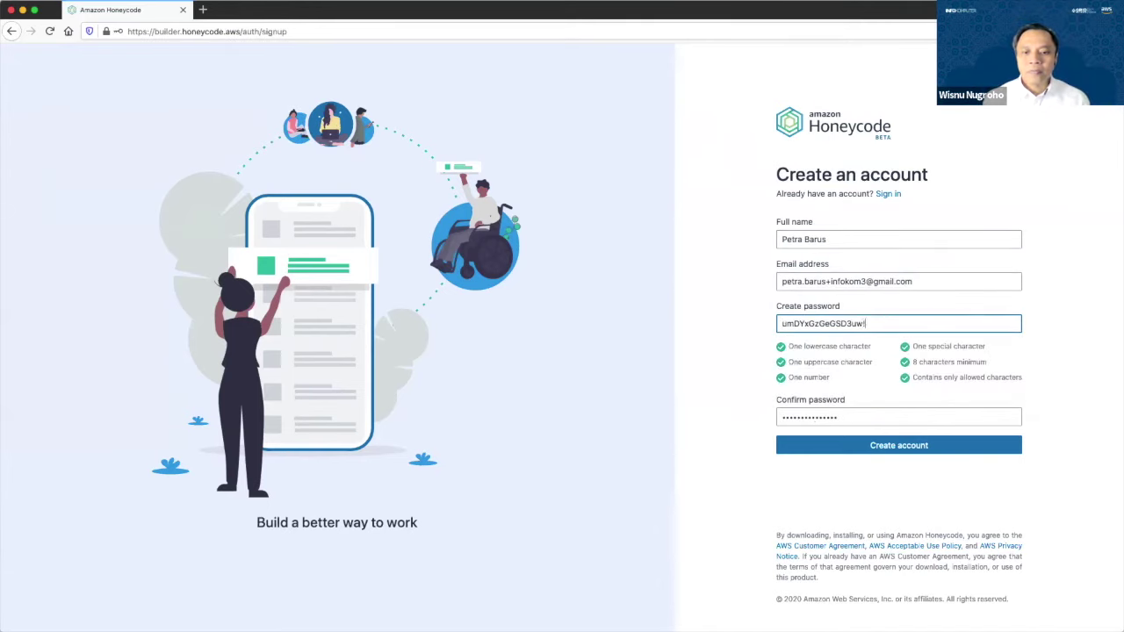
{"action": "triple_click", "coordinate": [866, 323]}
{"action": "left_click", "coordinate": [914, 417]}
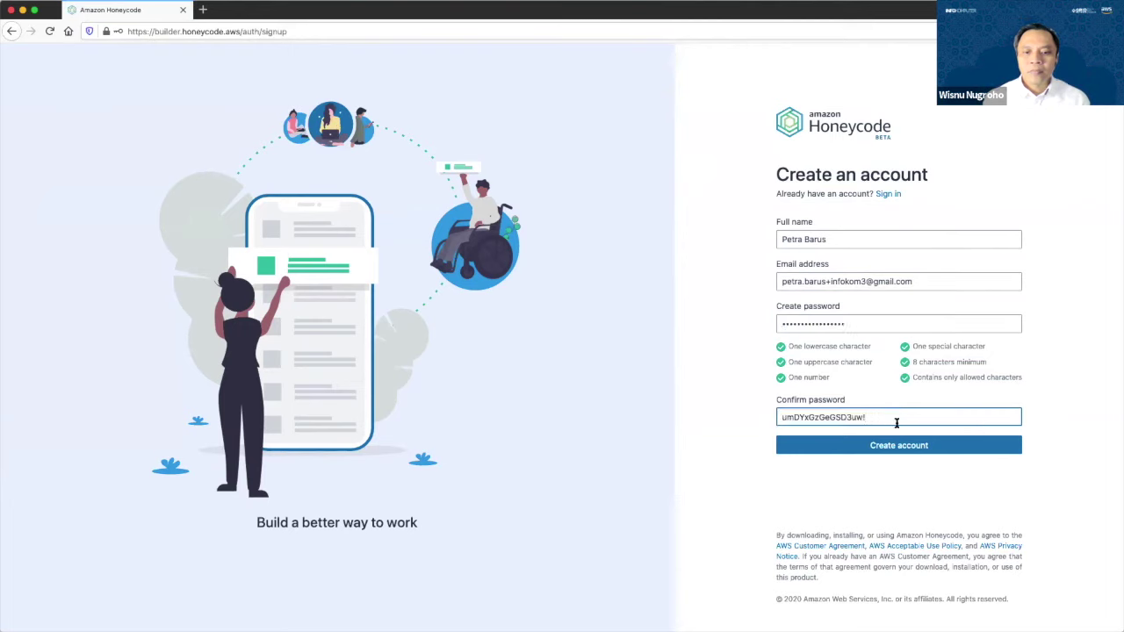
{"action": "left_click", "coordinate": [893, 448]}
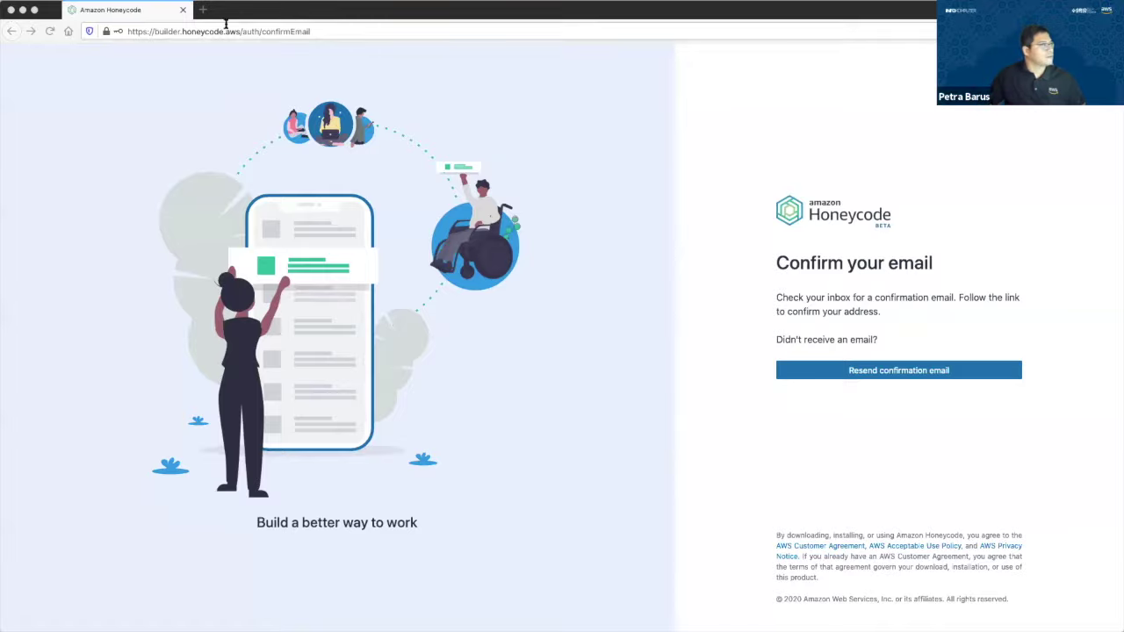
Verify the e-mail from the pasted confirmation link in a private window, then sign in with the saved password.
{"action": "key", "text": "super+shift+p"}
{"action": "key", "text": "super+v"}
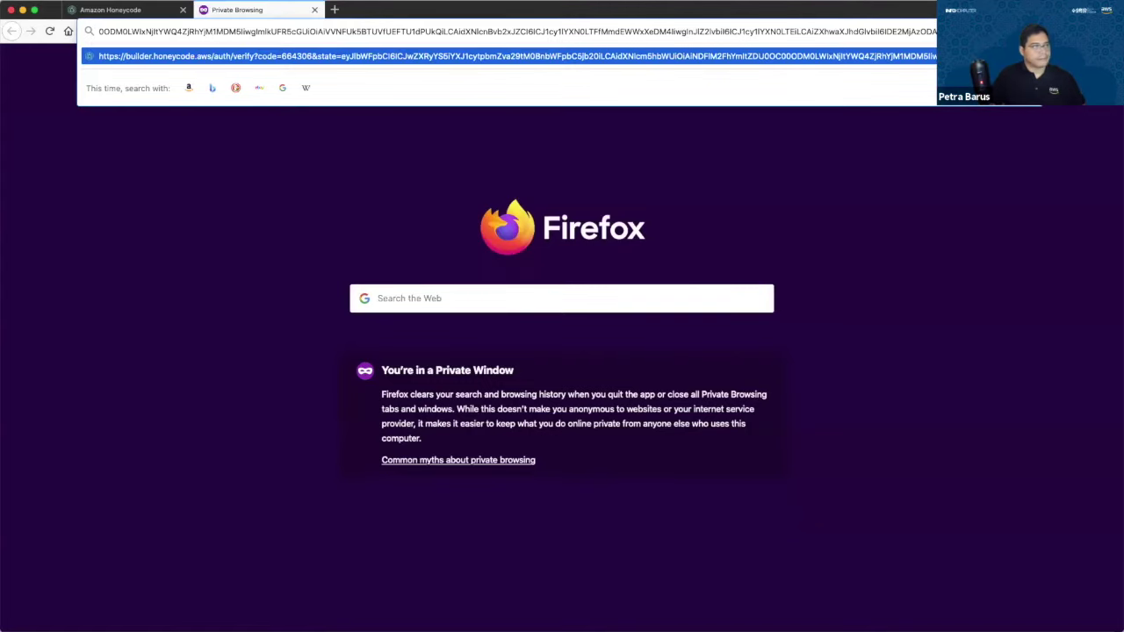
{"action": "key", "text": "Return"}
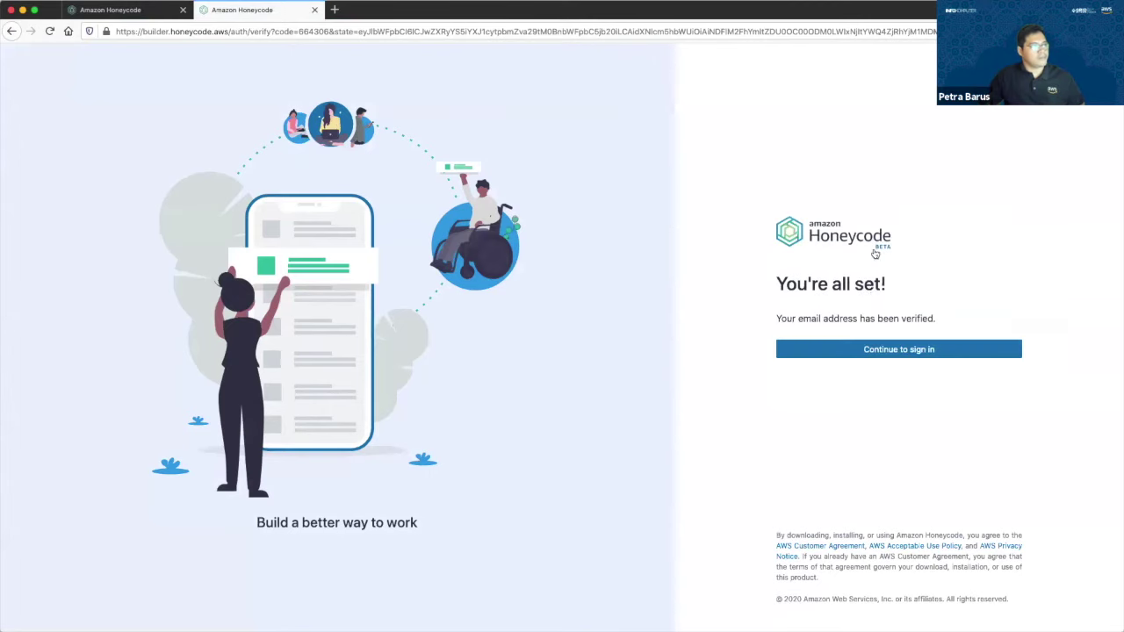
{"action": "left_click", "coordinate": [857, 351]}
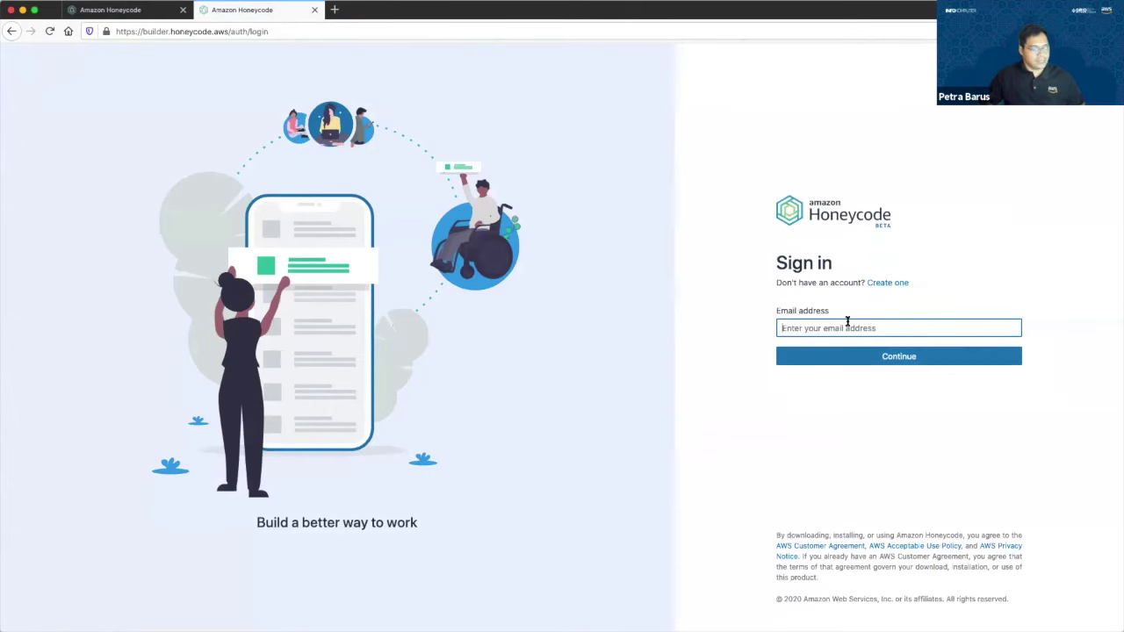
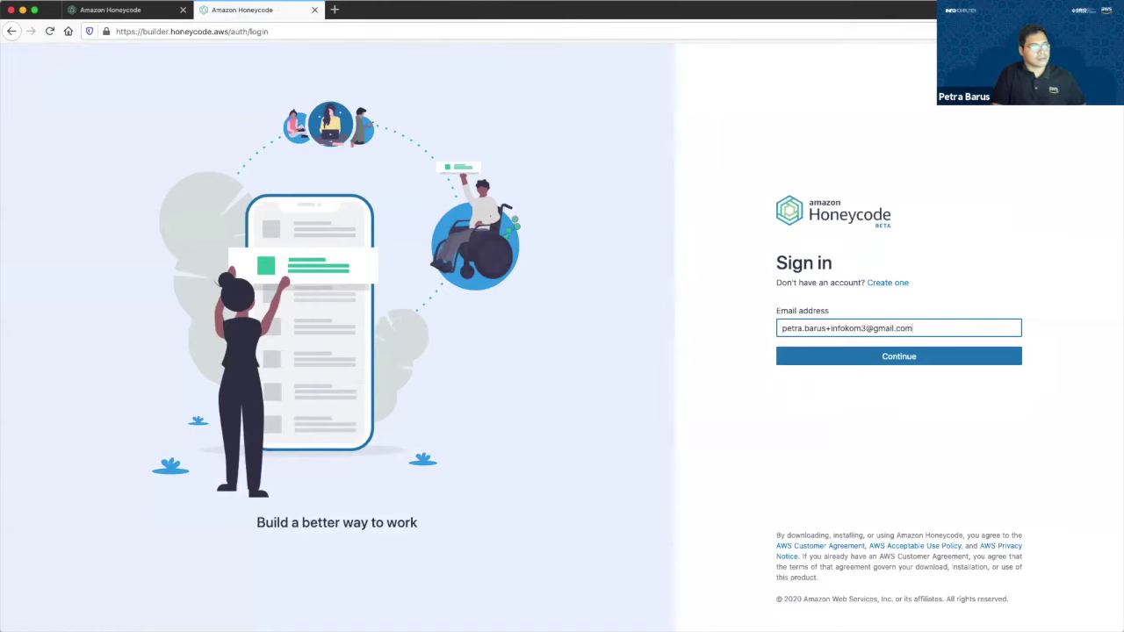
{"action": "key", "text": "Return"}
{"action": "left_click", "coordinate": [817, 363]}
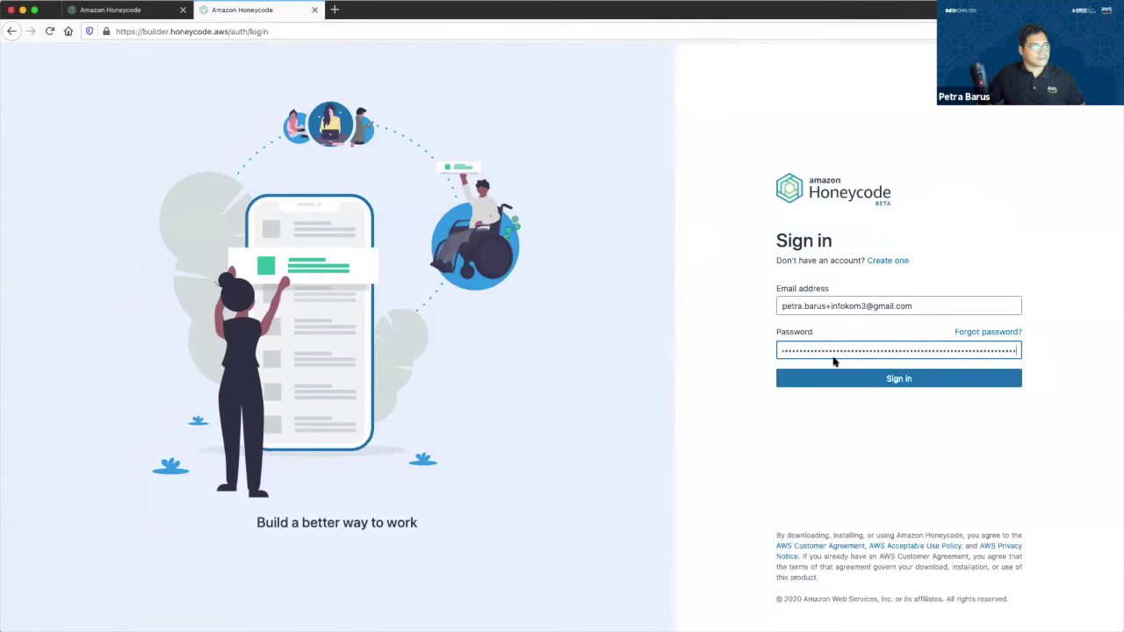
{"action": "left_click", "coordinate": [799, 381]}
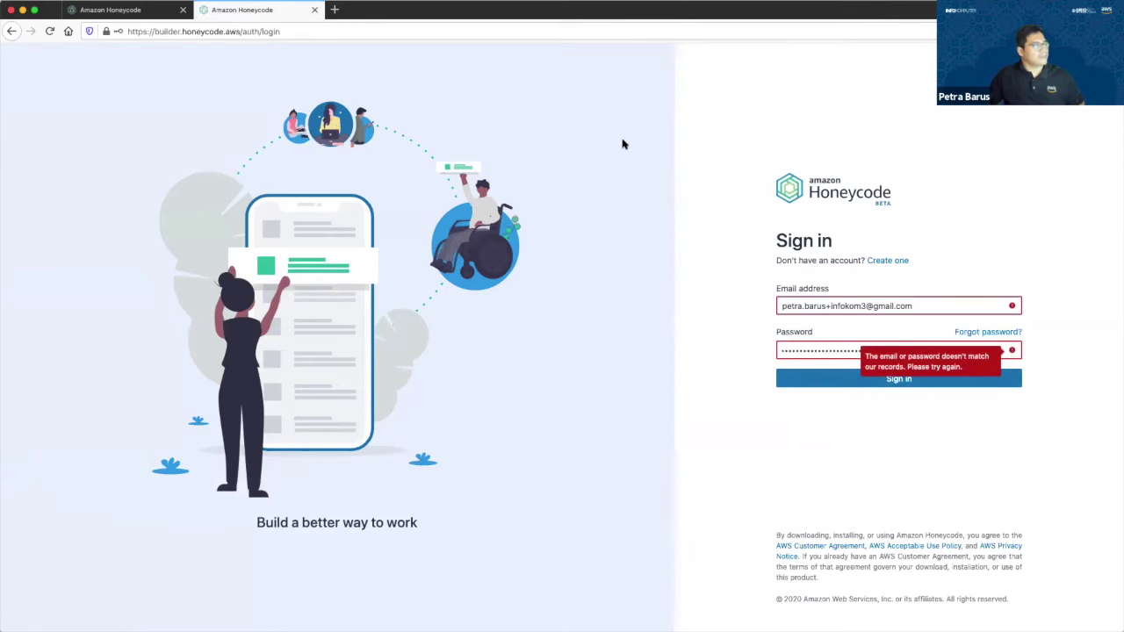
Retry the verification link in a new private tab and compare the Honeycode tabs.
{"action": "left_click", "coordinate": [159, 16]}
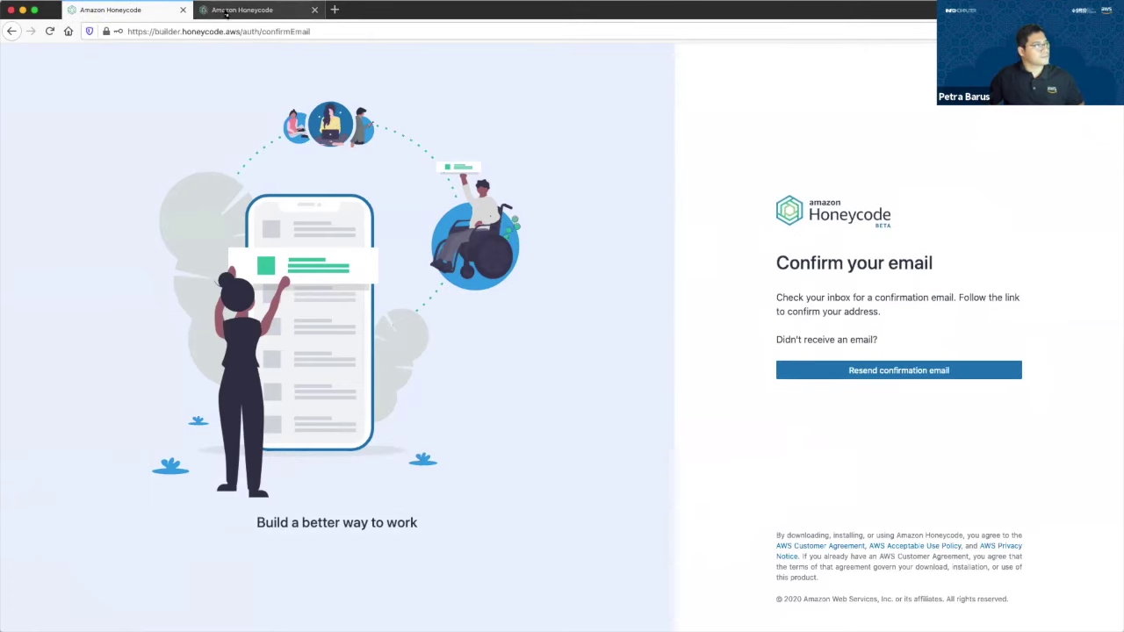
{"action": "left_click", "coordinate": [216, 17]}
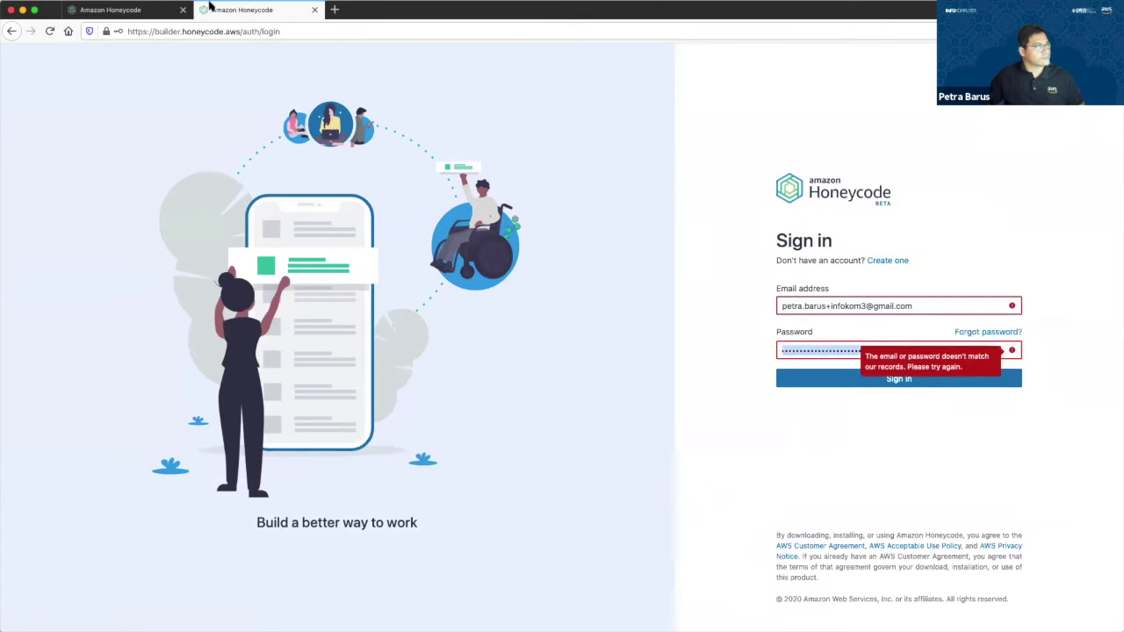
{"action": "left_click", "coordinate": [335, 10]}
{"action": "key", "text": "super+v"}
{"action": "left_click", "coordinate": [327, 35]}
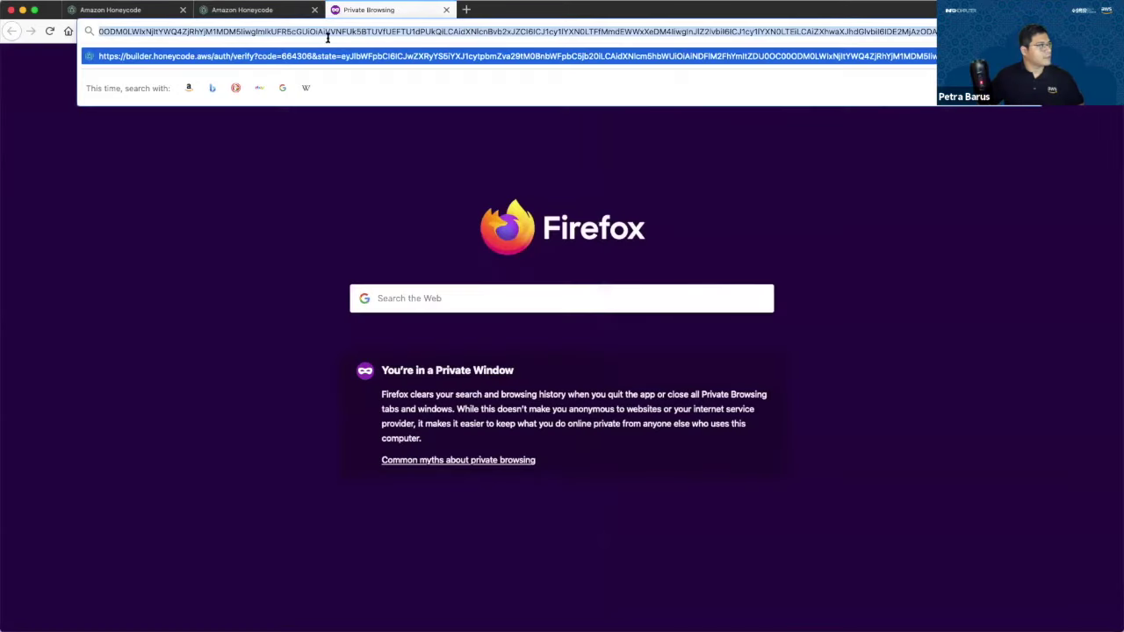
{"action": "key", "text": "Return"}
{"action": "left_click", "coordinate": [149, 14]}
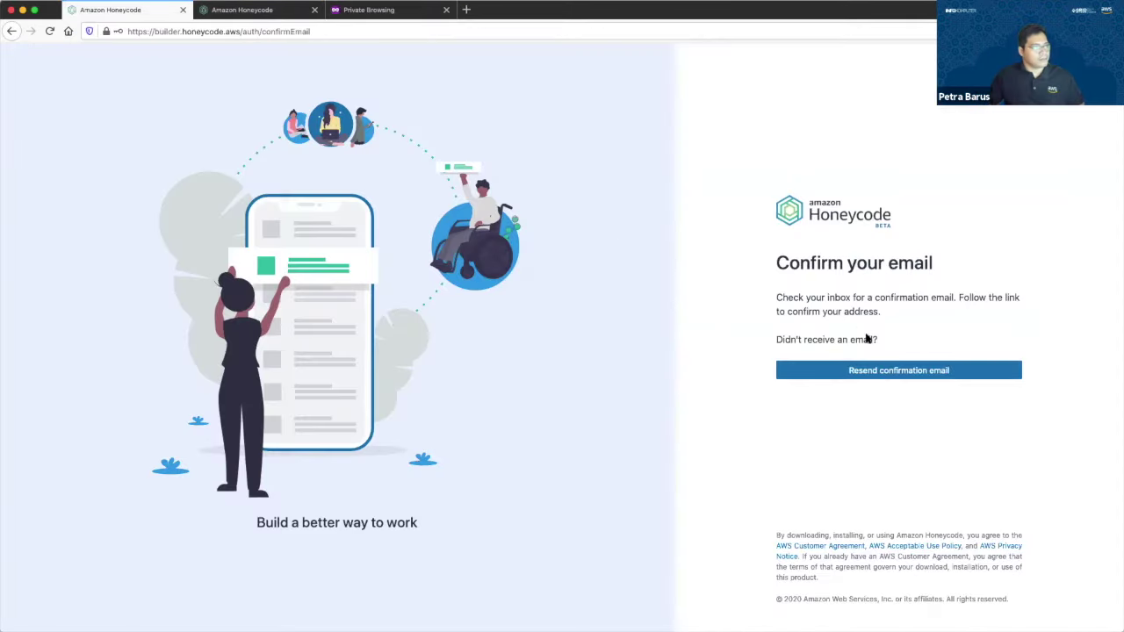
{"action": "left_click", "coordinate": [268, 12]}
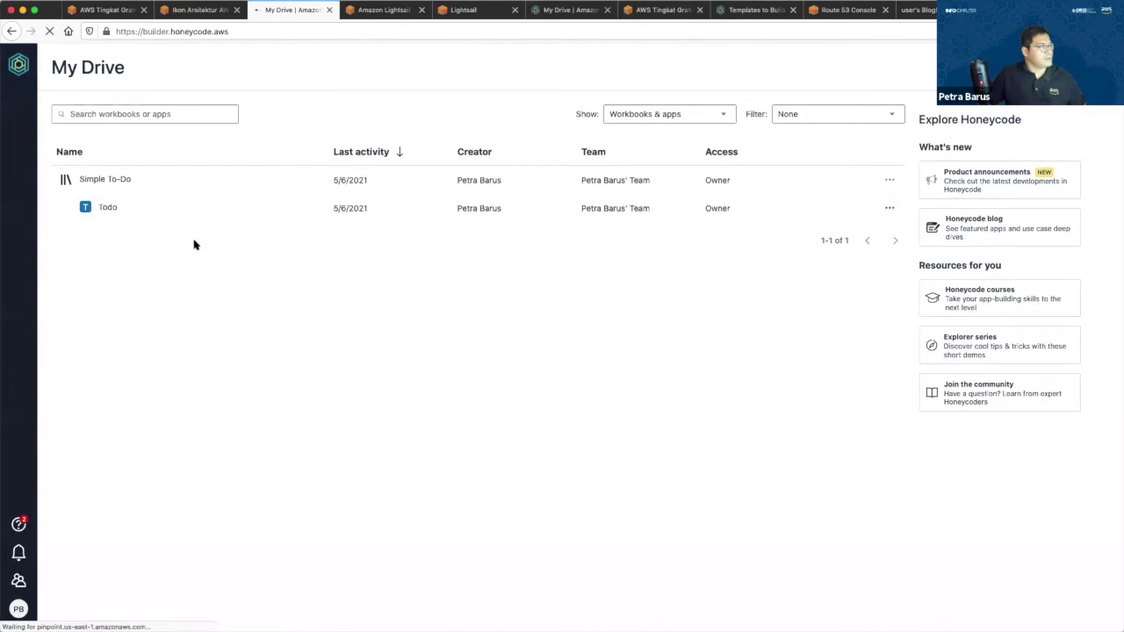
Open the Todo app's My Tasks list, glance at templates, and return to My Drive.
{"action": "double_click", "coordinate": [161, 209]}
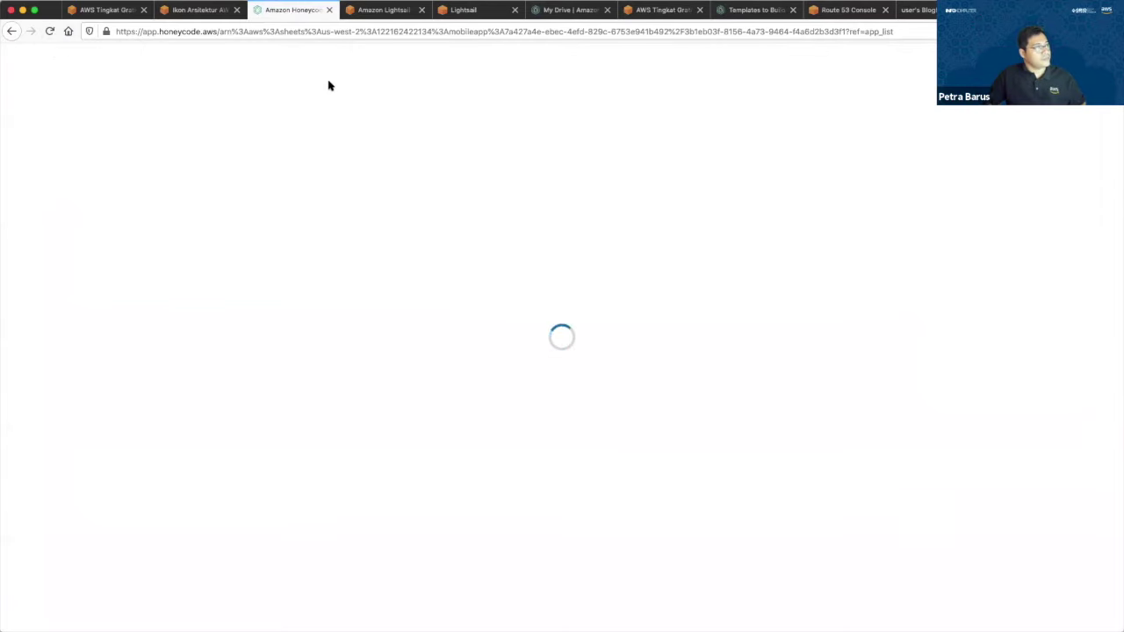
{"action": "left_click", "coordinate": [751, 10]}
{"action": "left_click", "coordinate": [273, 9]}
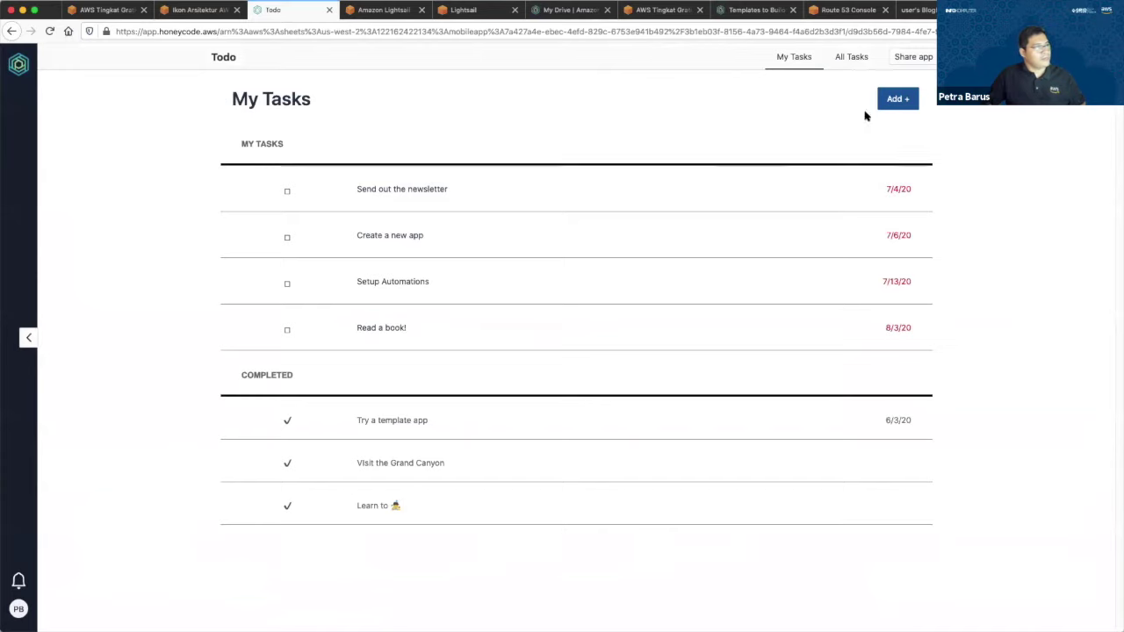
{"action": "left_click", "coordinate": [30, 75]}
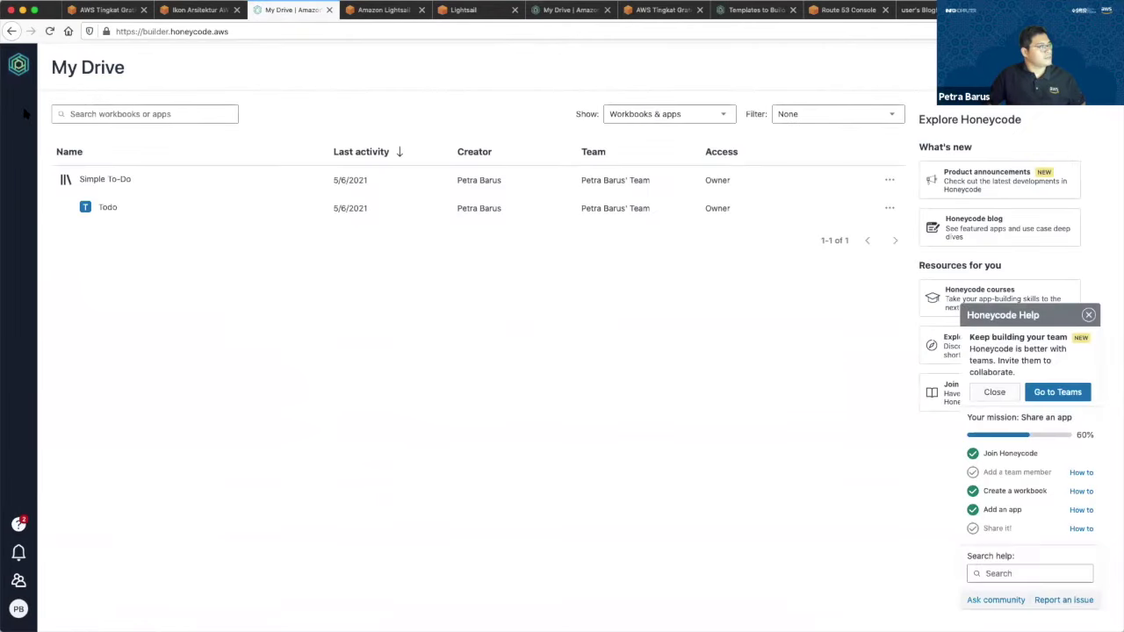
Open the Simple To-Do workbook and view its Dashboard table.
{"action": "left_click", "coordinate": [98, 178]}
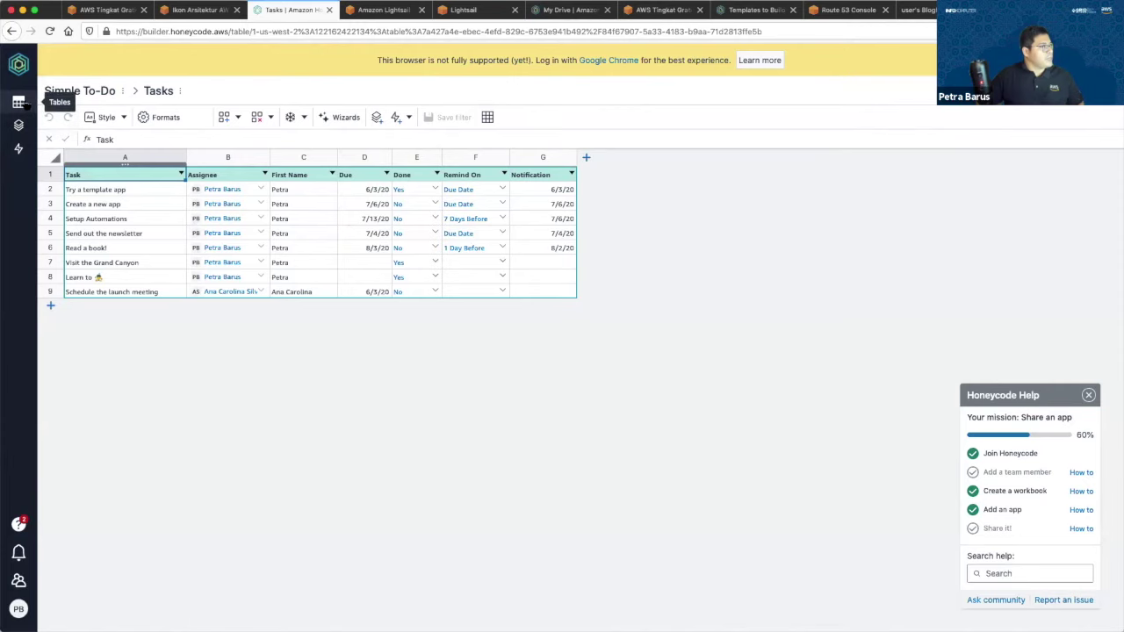
{"action": "left_click", "coordinate": [23, 104]}
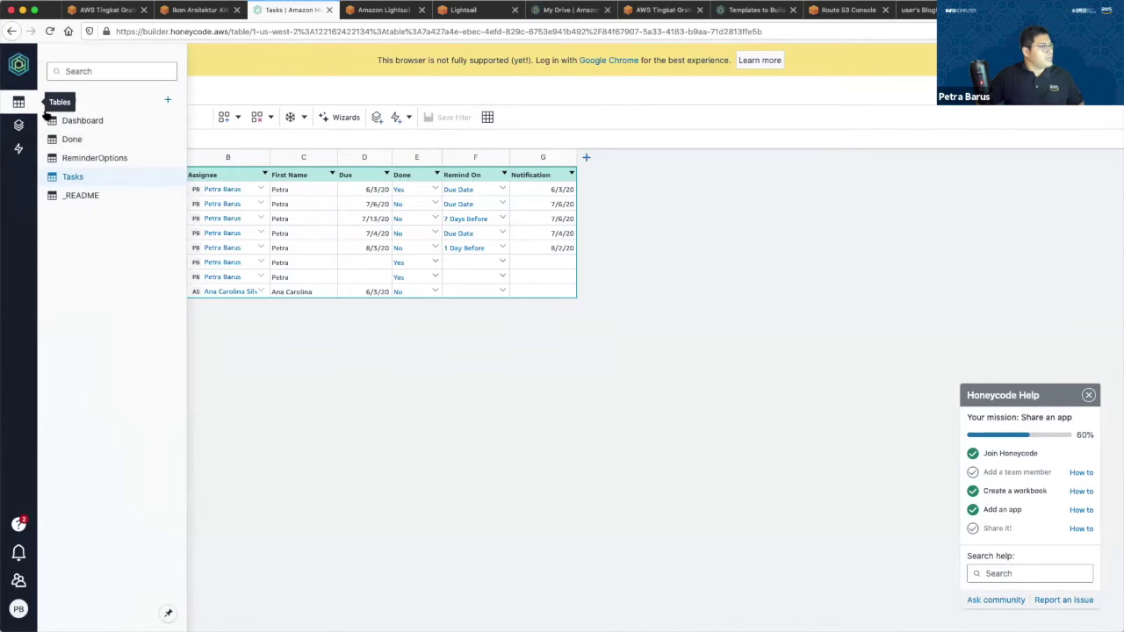
{"action": "left_click", "coordinate": [102, 122]}
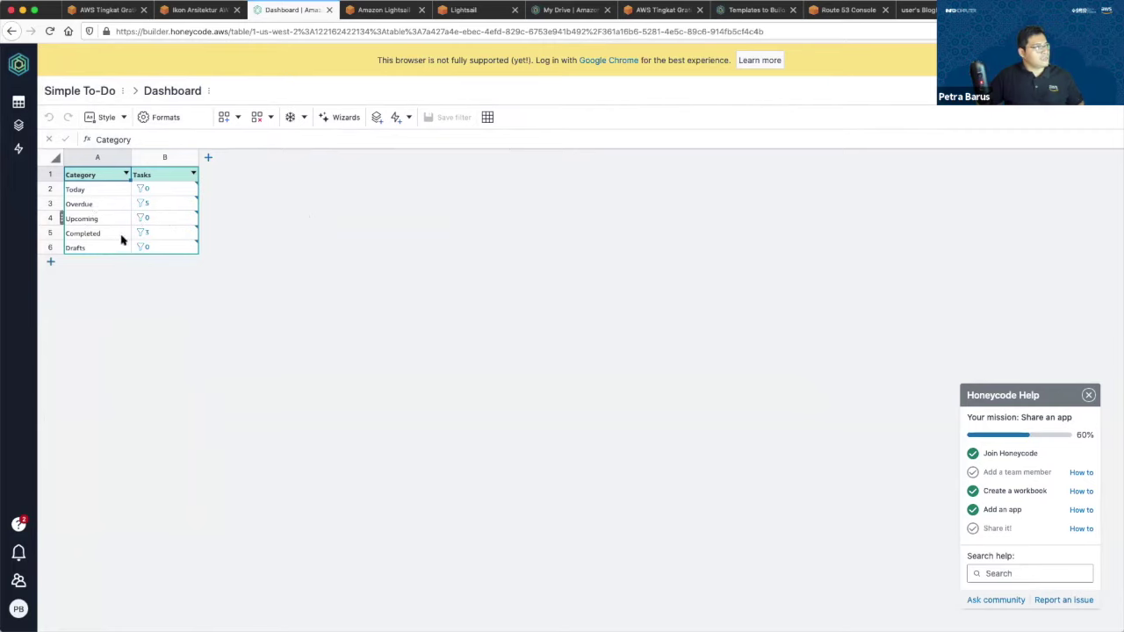
Open the Done table and inspect the FILTER formula in cell B2.
{"action": "left_click", "coordinate": [18, 102]}
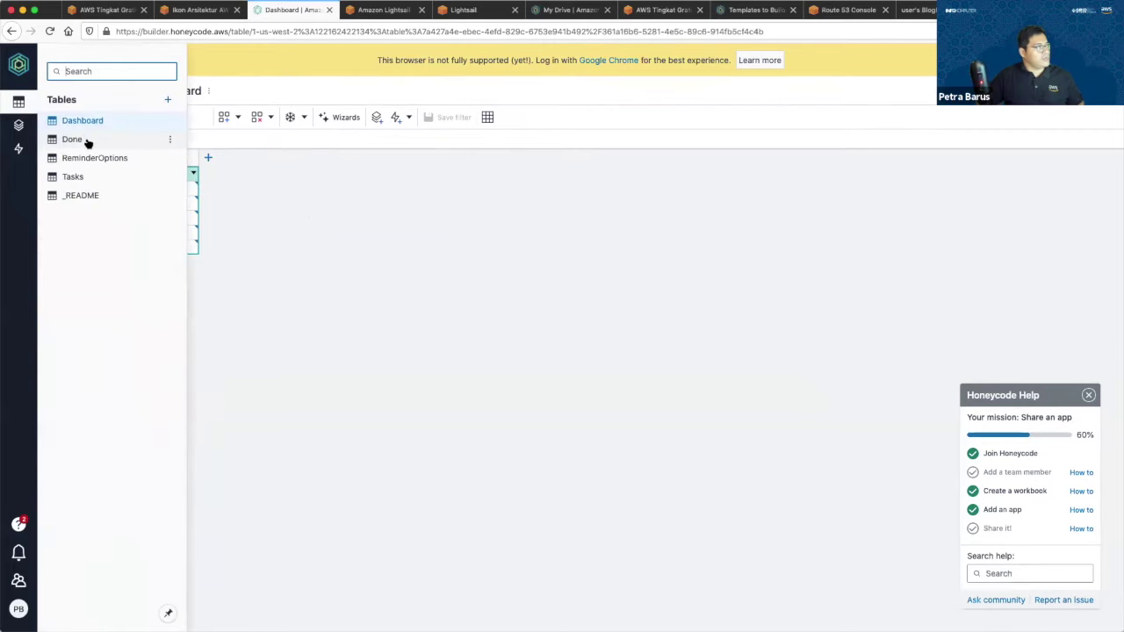
{"action": "left_click", "coordinate": [87, 140]}
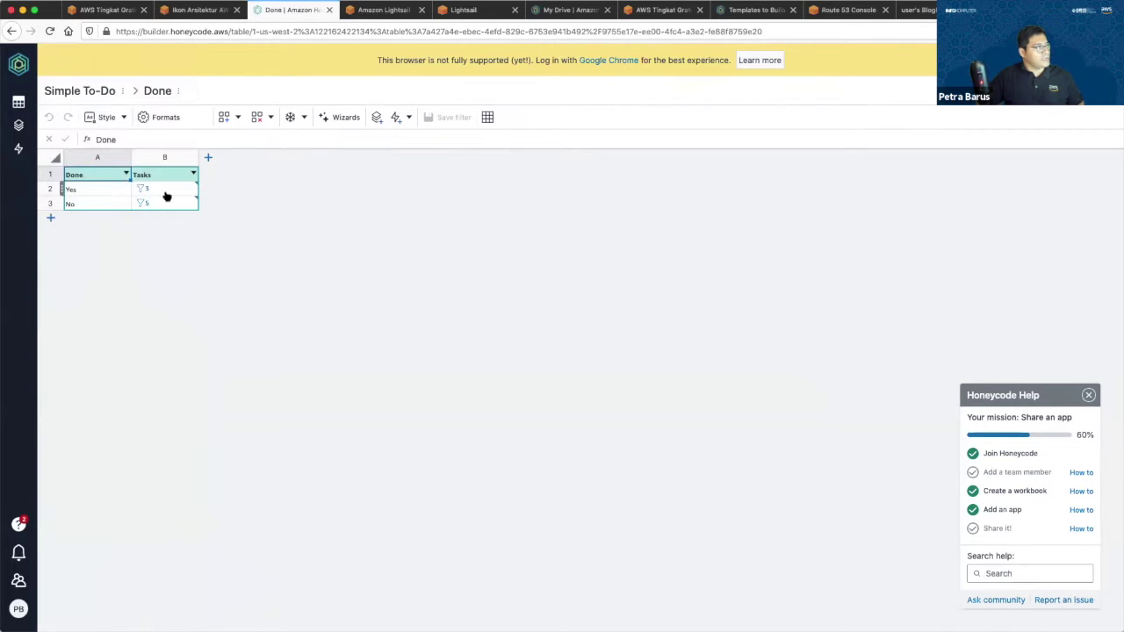
{"action": "left_click", "coordinate": [156, 188]}
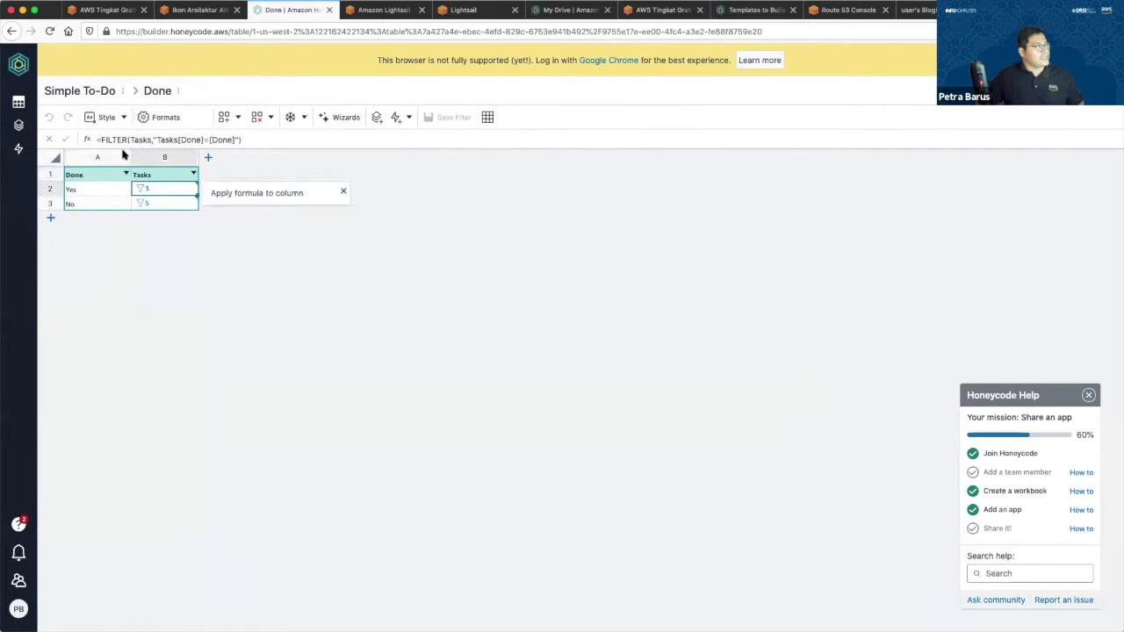
{"action": "left_click", "coordinate": [19, 102]}
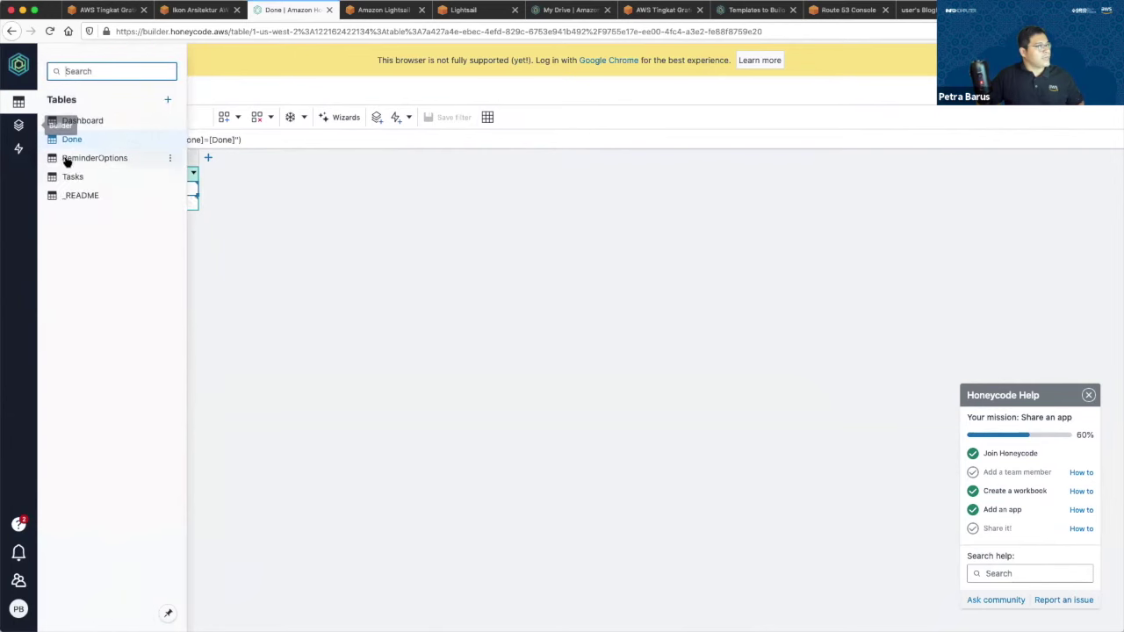
Open the Tasks table and inspect tasks like 'Create a new app' and 'Read a book!'.
{"action": "left_click", "coordinate": [75, 176]}
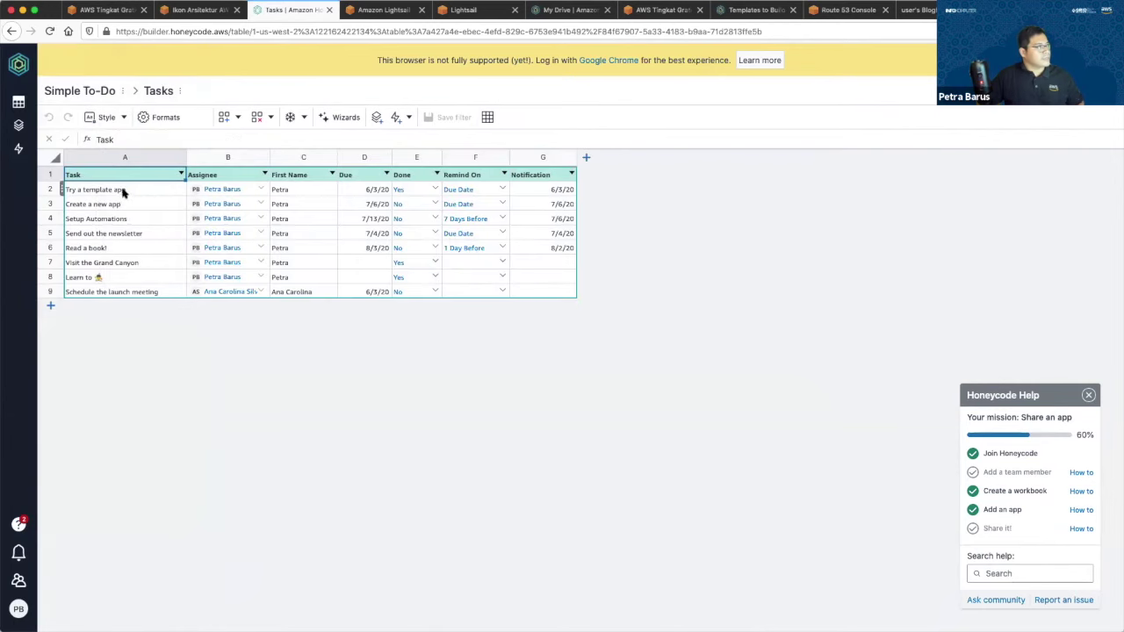
{"action": "left_click", "coordinate": [131, 192]}
{"action": "left_click", "coordinate": [131, 202]}
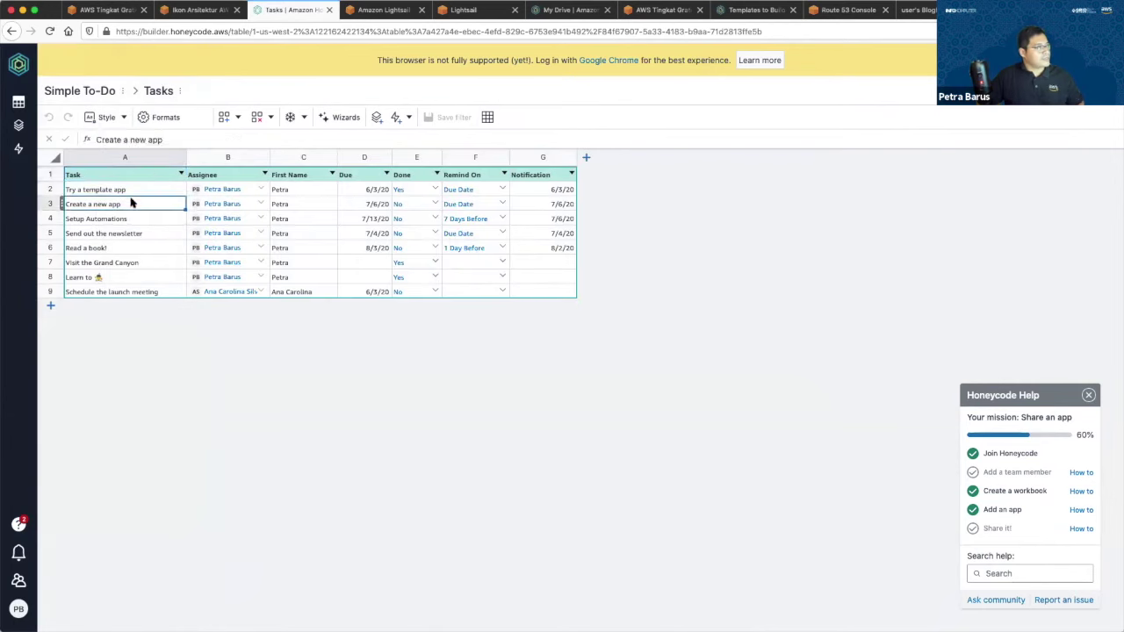
{"action": "left_click", "coordinate": [141, 248]}
Review the Assignee and Due column sort and filter options, then the Notification column.
{"action": "left_click", "coordinate": [254, 175]}
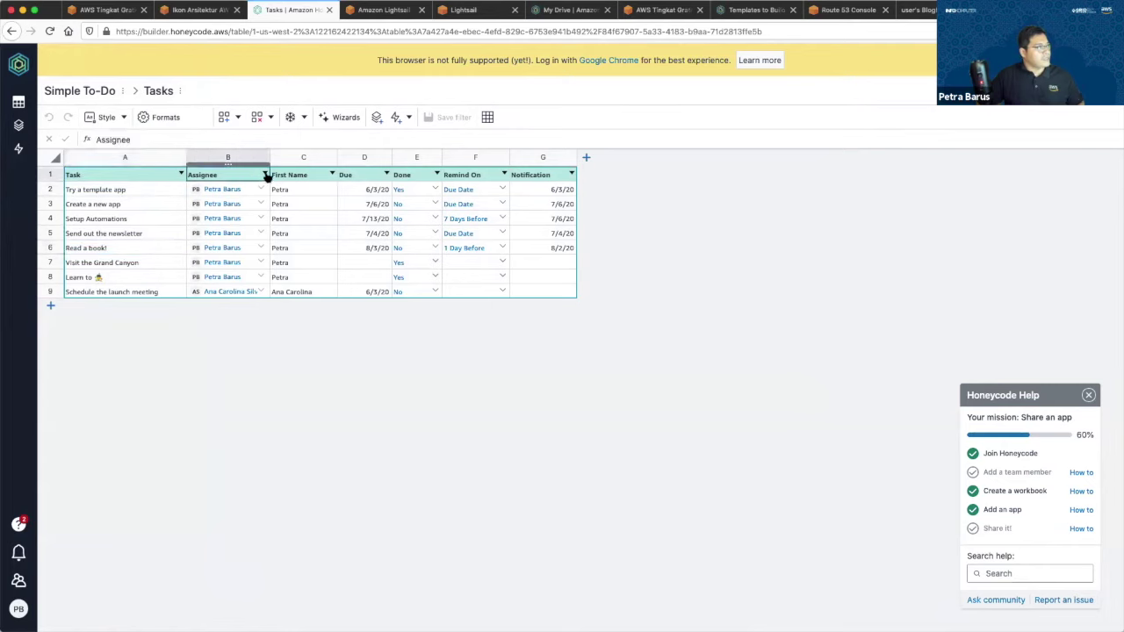
{"action": "left_click", "coordinate": [265, 175]}
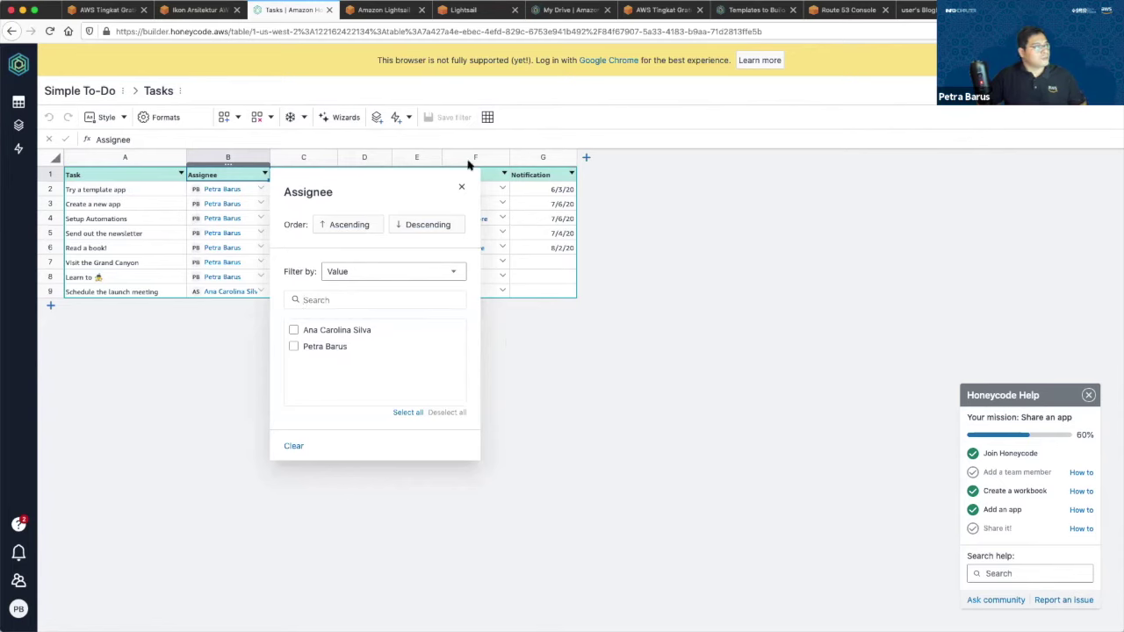
{"action": "left_click", "coordinate": [461, 187]}
{"action": "left_click", "coordinate": [318, 177]}
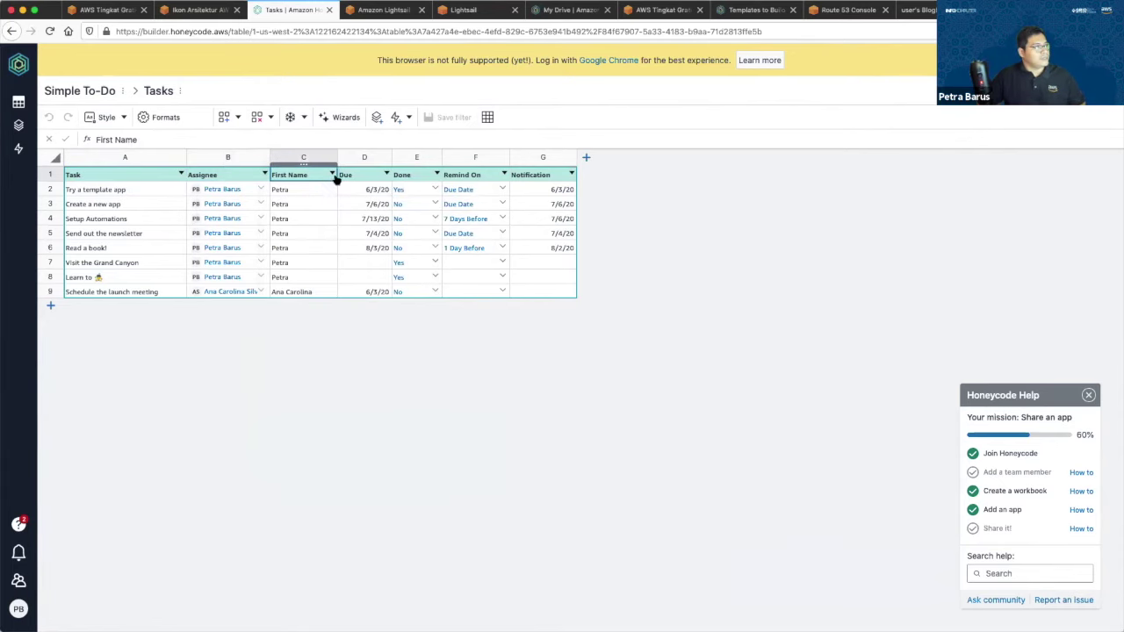
{"action": "left_click", "coordinate": [360, 177]}
{"action": "left_click", "coordinate": [387, 176]}
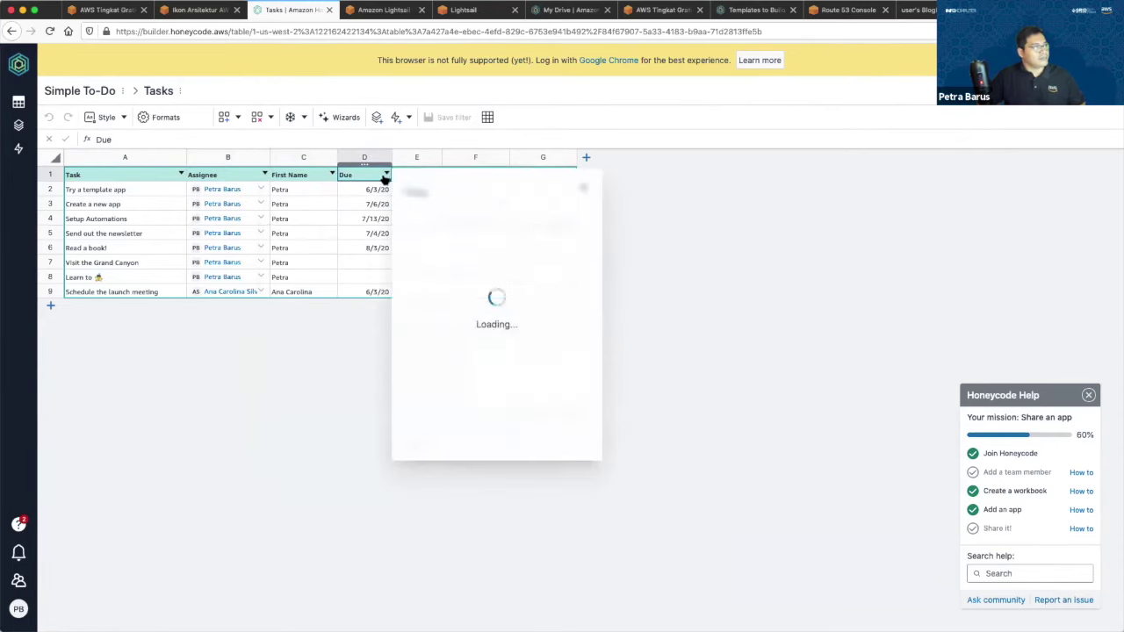
{"action": "left_click", "coordinate": [617, 162]}
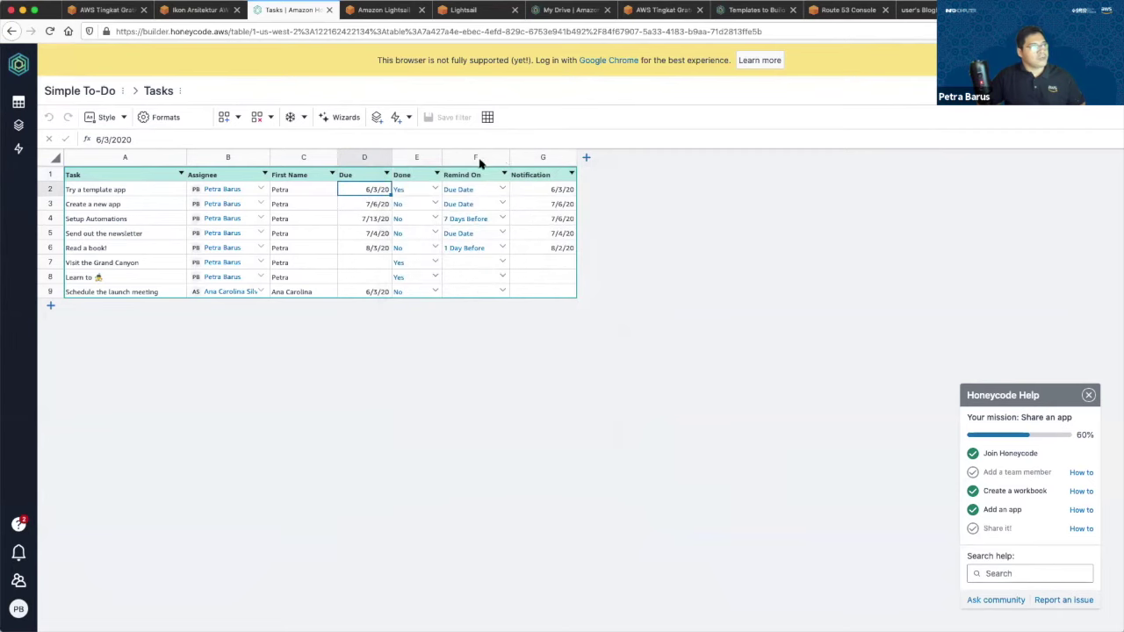
{"action": "left_click", "coordinate": [520, 176]}
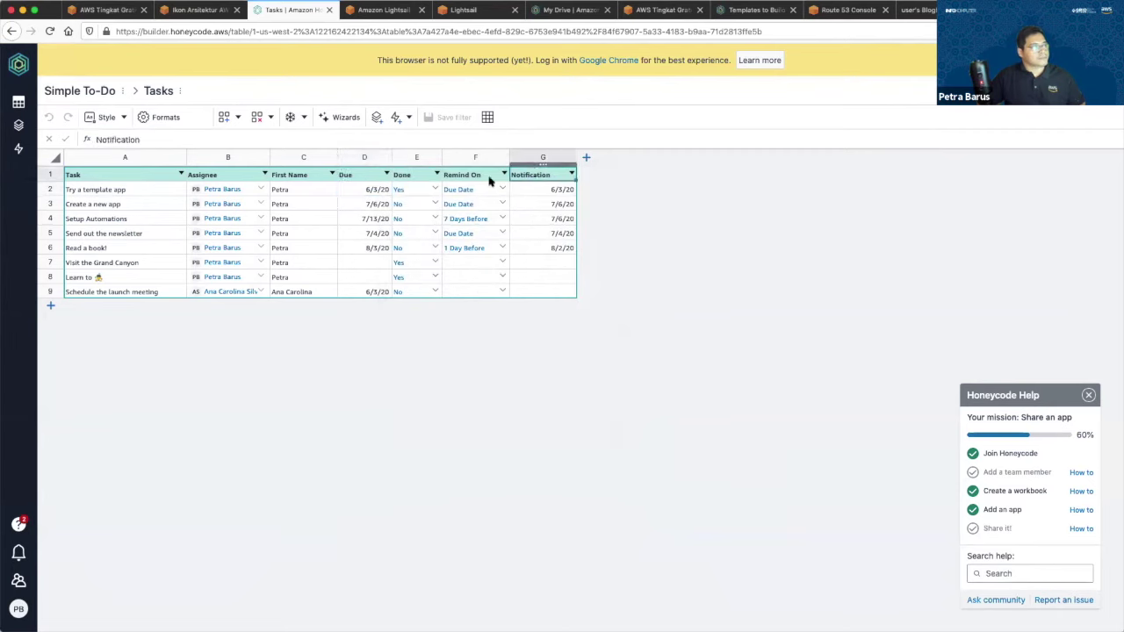
Open the Todo app in the builder and compare its All Tasks and My Tasks screens.
{"action": "left_click", "coordinate": [19, 125]}
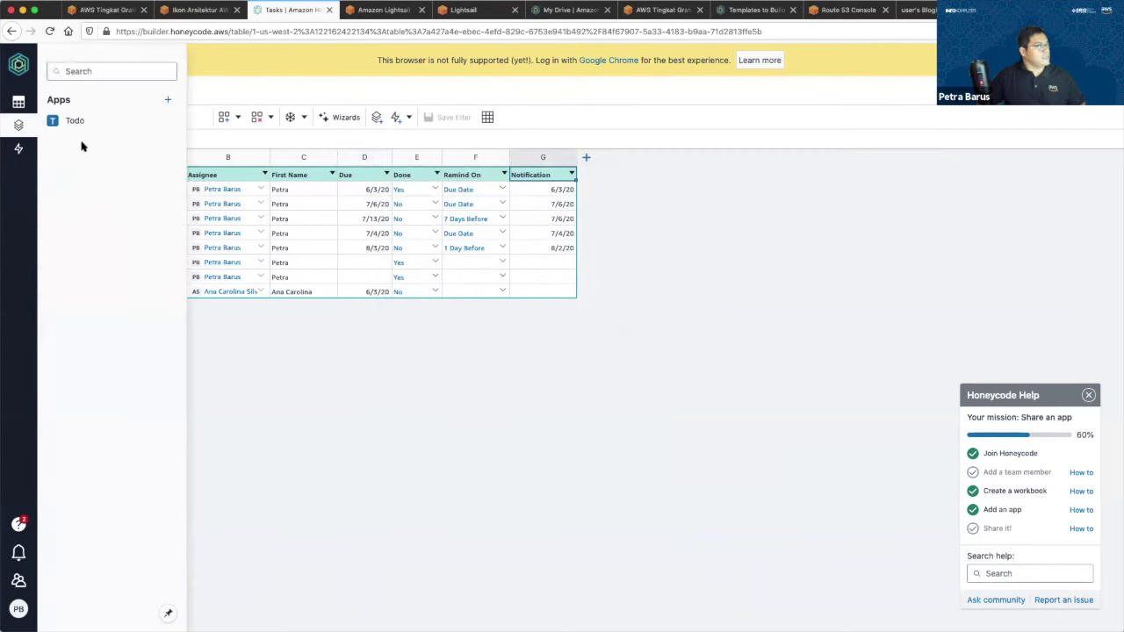
{"action": "left_click", "coordinate": [75, 122]}
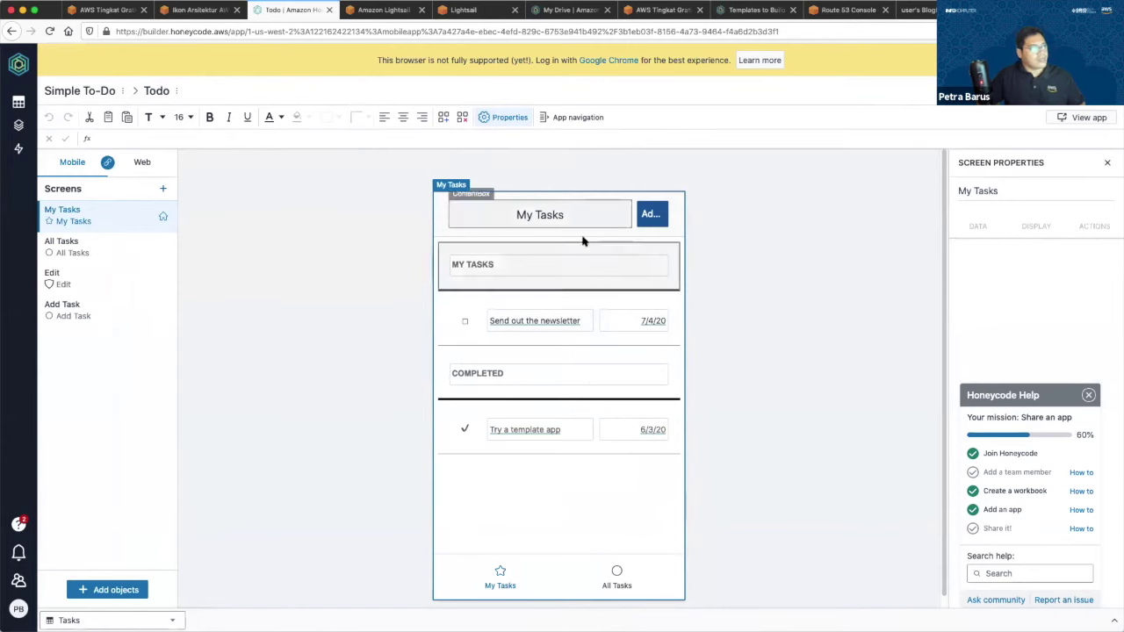
{"action": "left_click", "coordinate": [101, 250]}
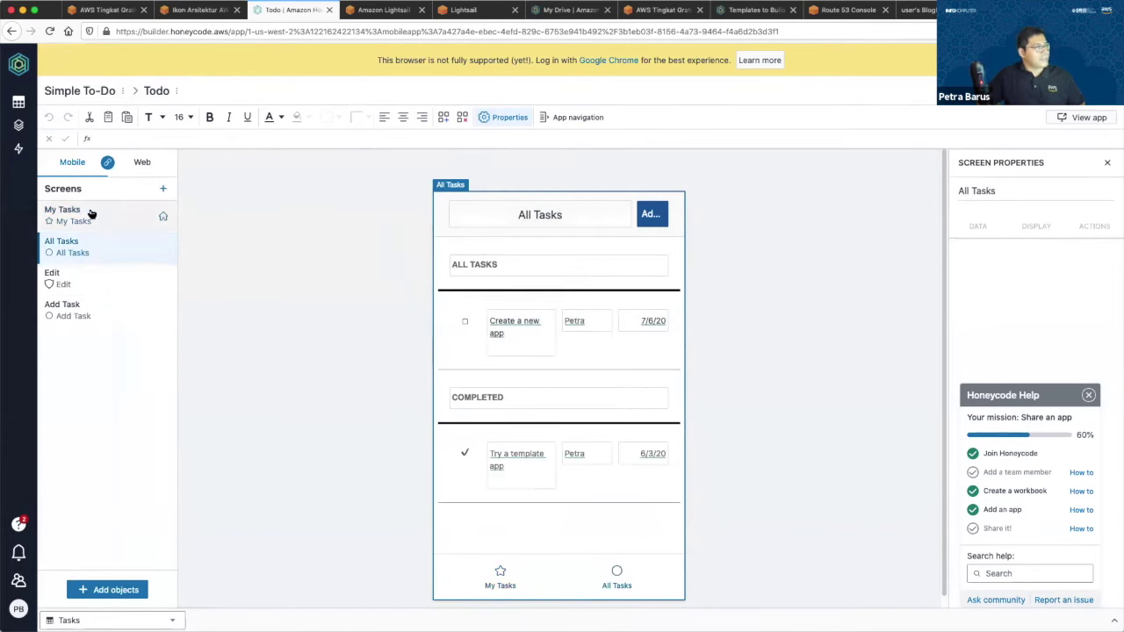
{"action": "left_click", "coordinate": [91, 214]}
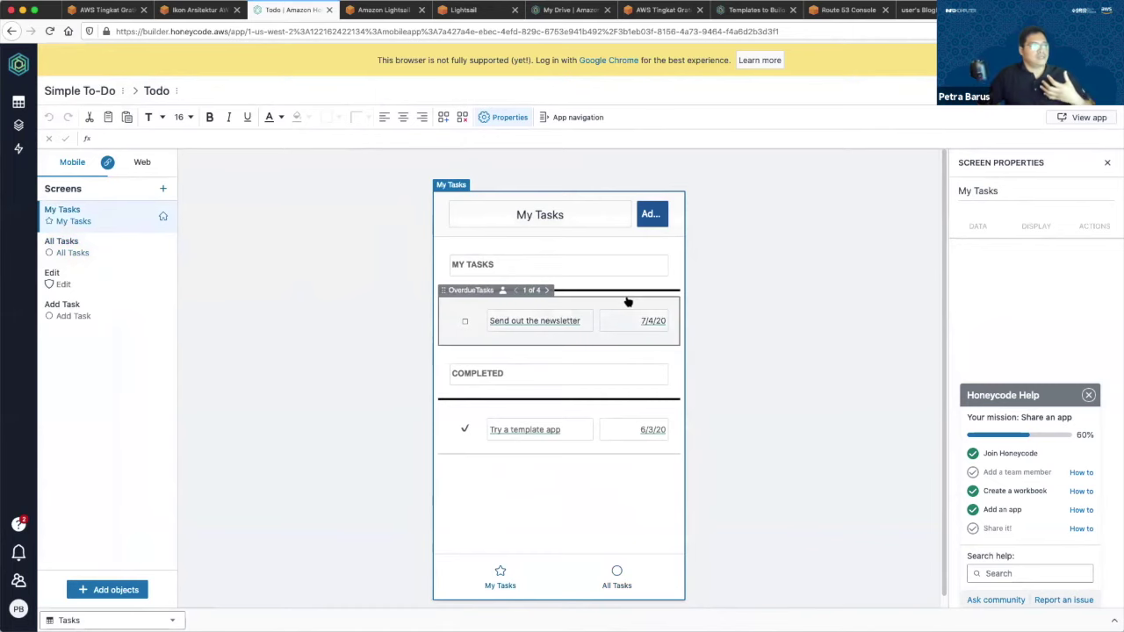
Inspect the My Tasks list fields and the Completed list's source formula, zoomed in.
{"action": "left_click", "coordinate": [453, 322]}
{"action": "left_click", "coordinate": [571, 321]}
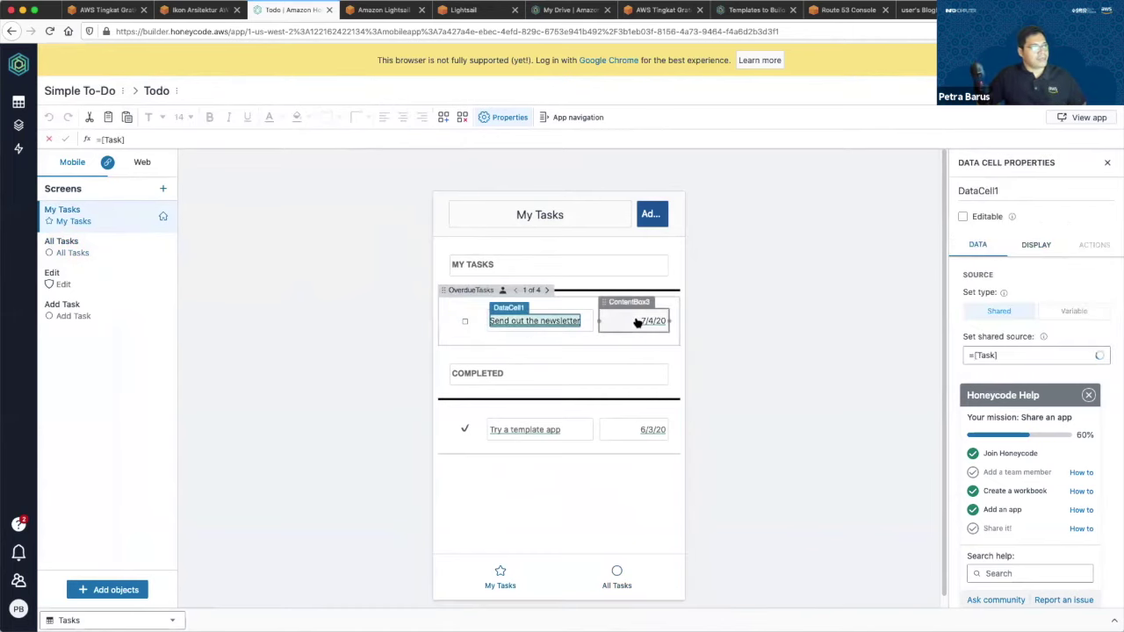
{"action": "left_click", "coordinate": [637, 323]}
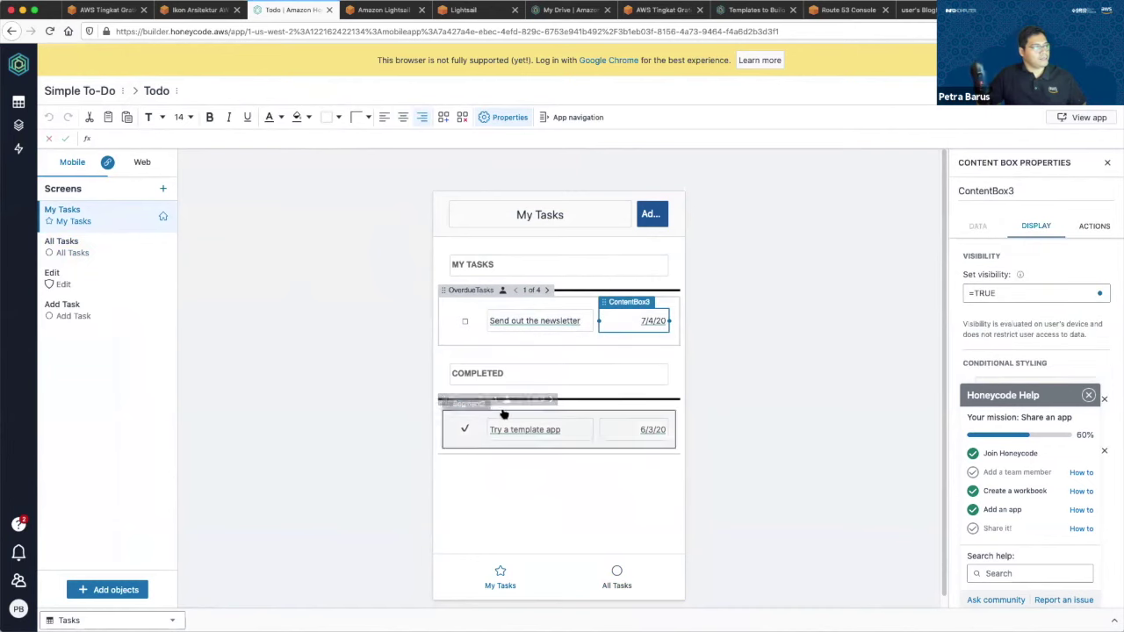
{"action": "left_click", "coordinate": [505, 414]}
{"action": "left_click", "coordinate": [438, 425]}
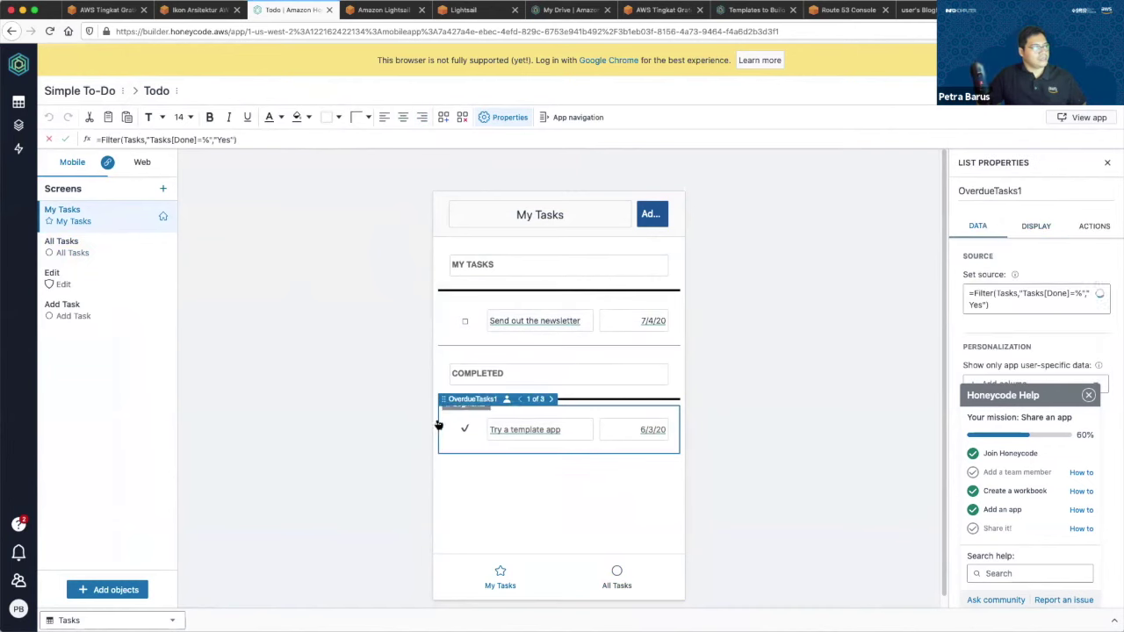
{"action": "left_click", "coordinate": [992, 308]}
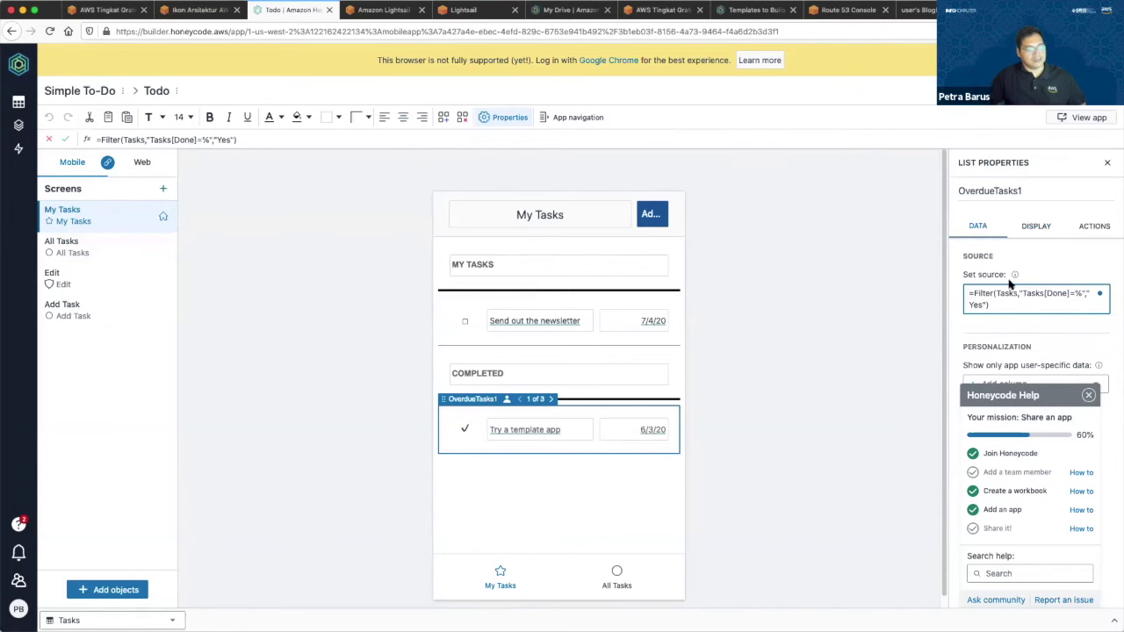
{"action": "key", "text": "super+equal"}
{"action": "key", "text": "super+equal"}
{"action": "key", "text": "super+equal"}
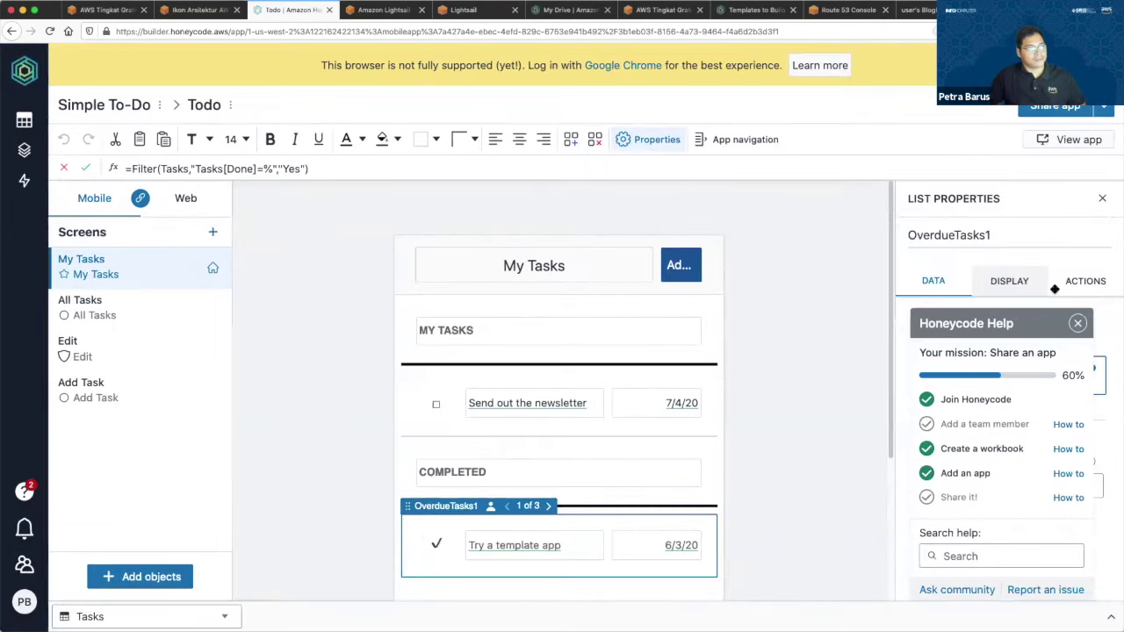
{"action": "key", "text": "super+equal"}
{"action": "left_click", "coordinate": [1080, 304]}
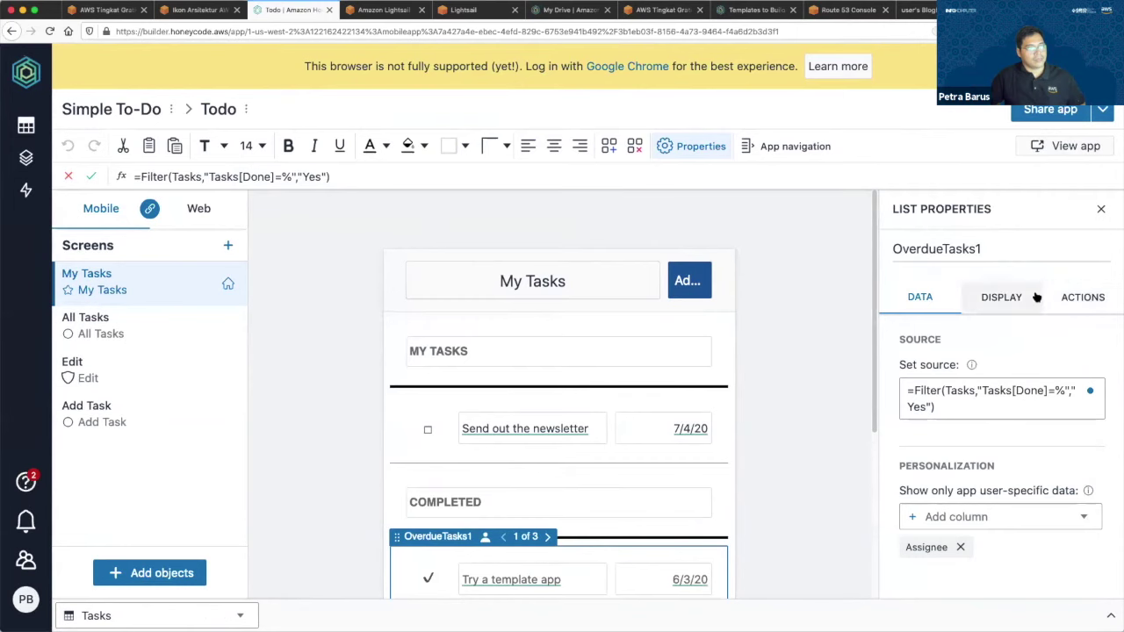
{"action": "left_click", "coordinate": [1028, 413]}
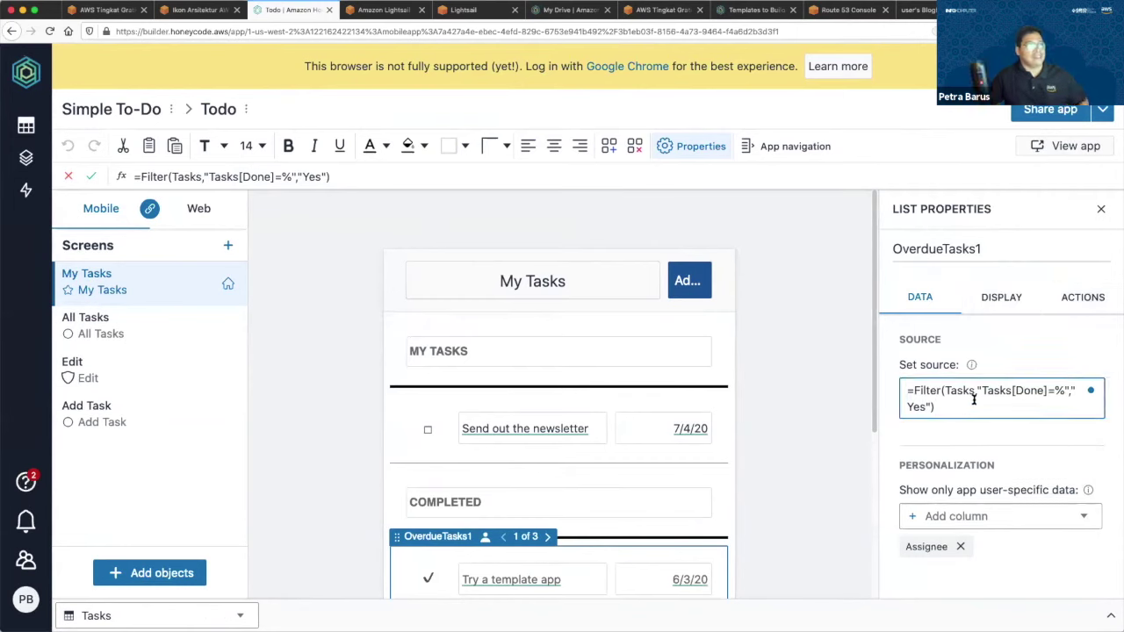
{"action": "left_click", "coordinate": [807, 457]}
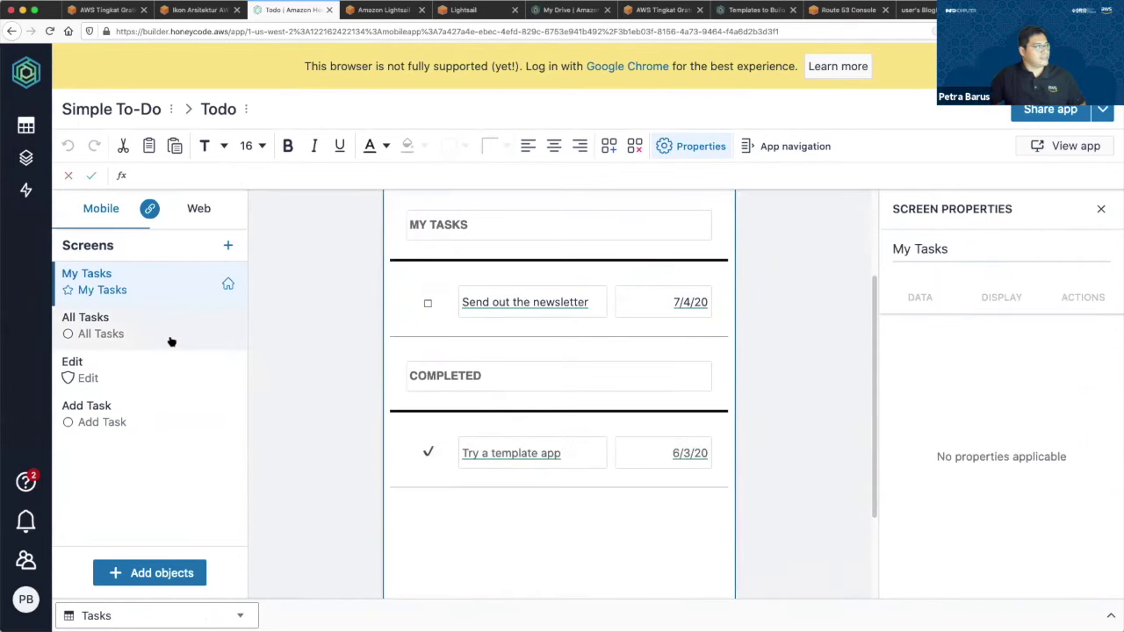
Review the fields on the All Tasks screen.
{"action": "left_click", "coordinate": [168, 339]}
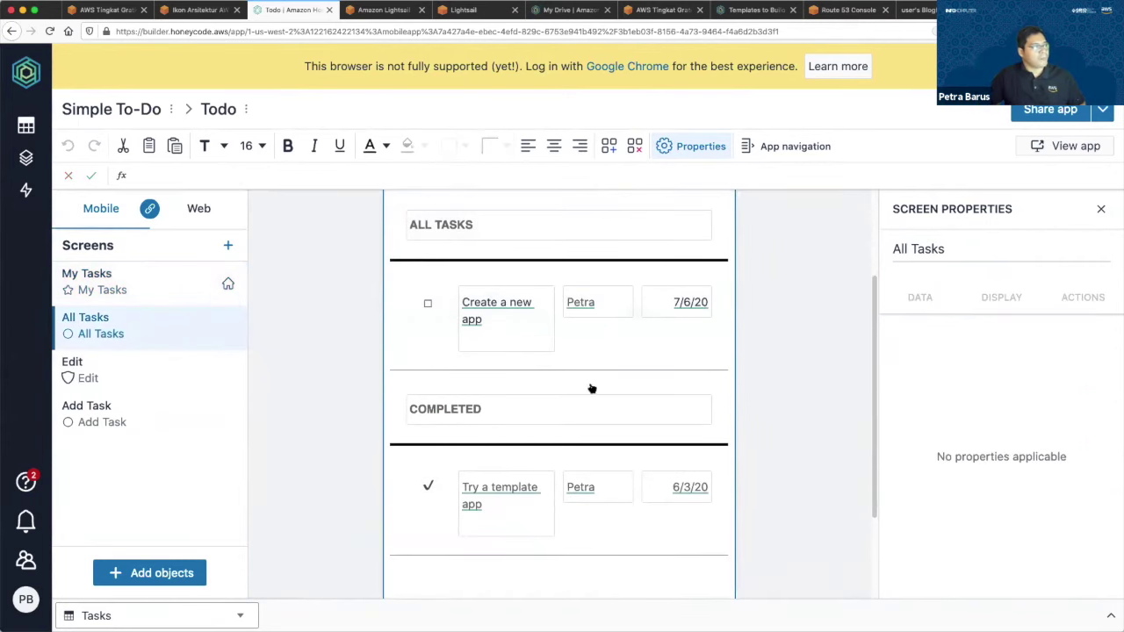
{"action": "scroll", "coordinate": [334, 329], "scroll_direction": "down", "scroll_amount": 1}
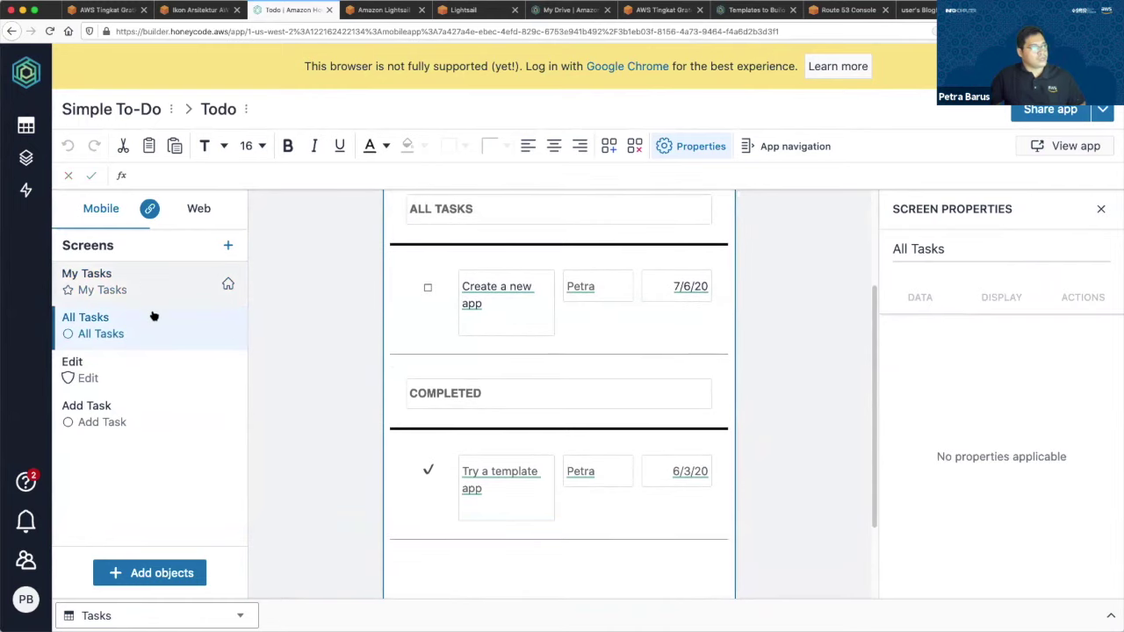
{"action": "left_click", "coordinate": [150, 333]}
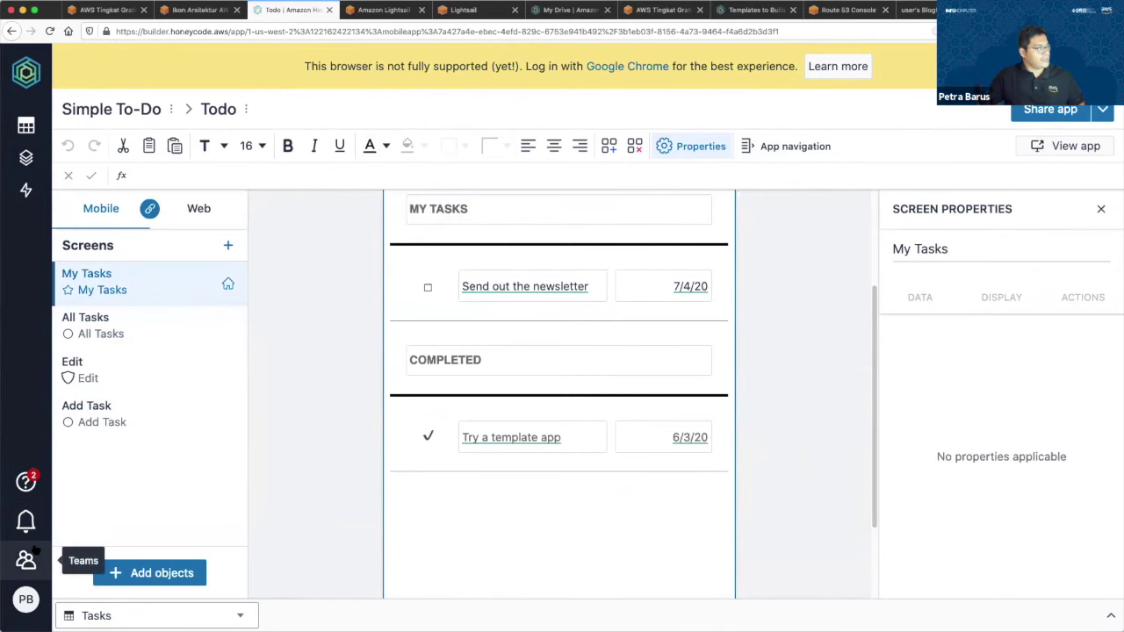
View the team's members page, cancel the invite dialog, and return to My Drive.
{"action": "left_click", "coordinate": [25, 559]}
{"action": "left_click", "coordinate": [136, 102]}
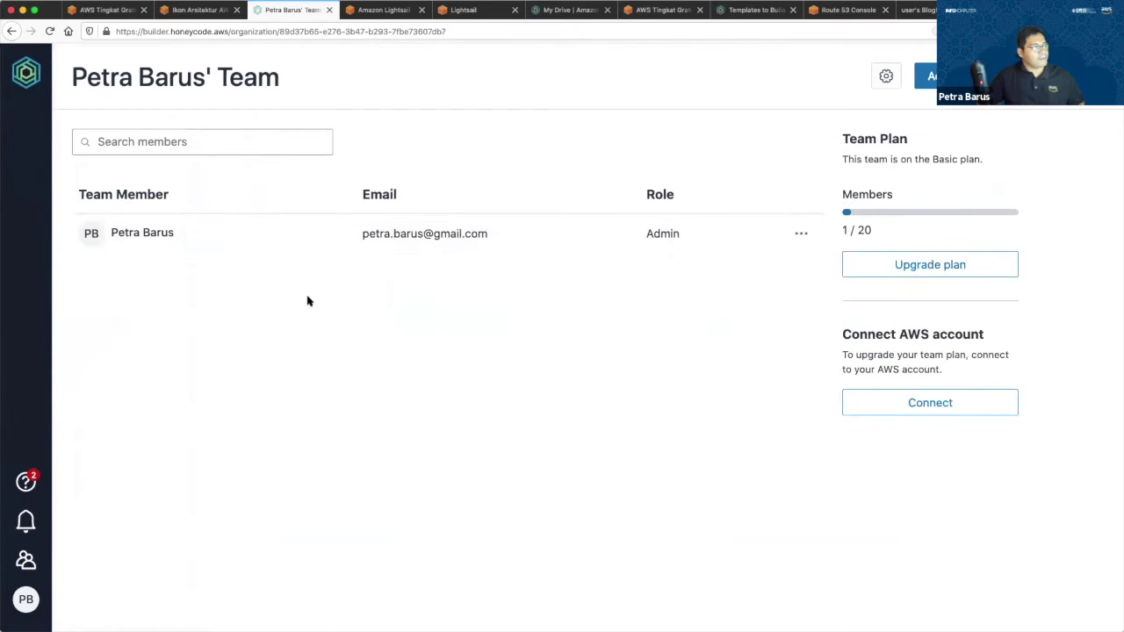
{"action": "left_click", "coordinate": [927, 76]}
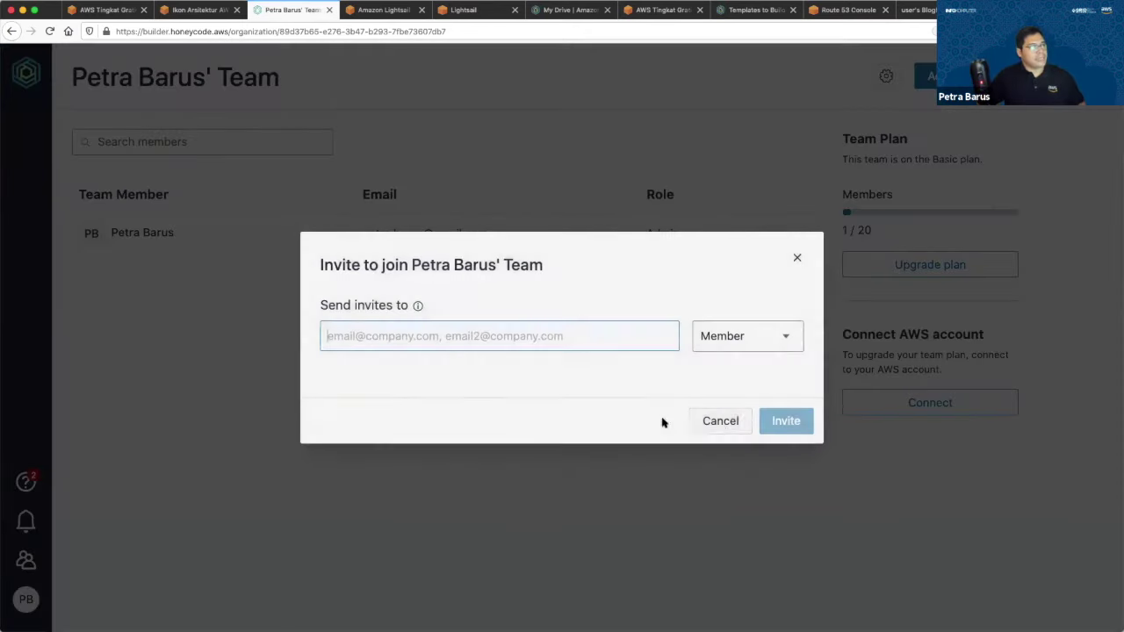
{"action": "left_click", "coordinate": [720, 422]}
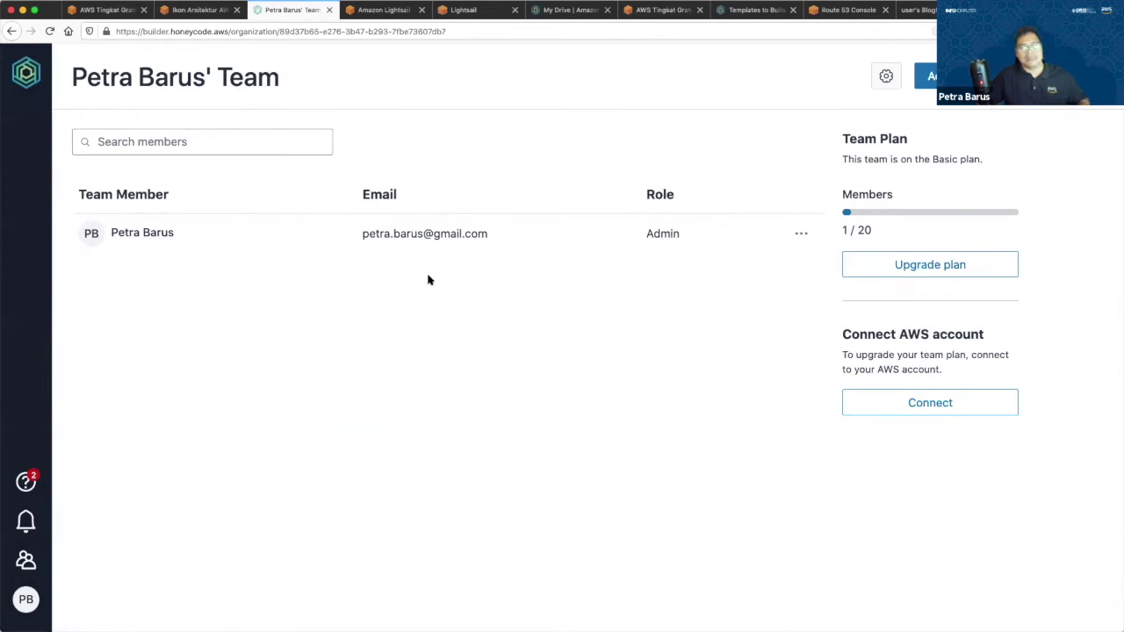
{"action": "left_click", "coordinate": [26, 72]}
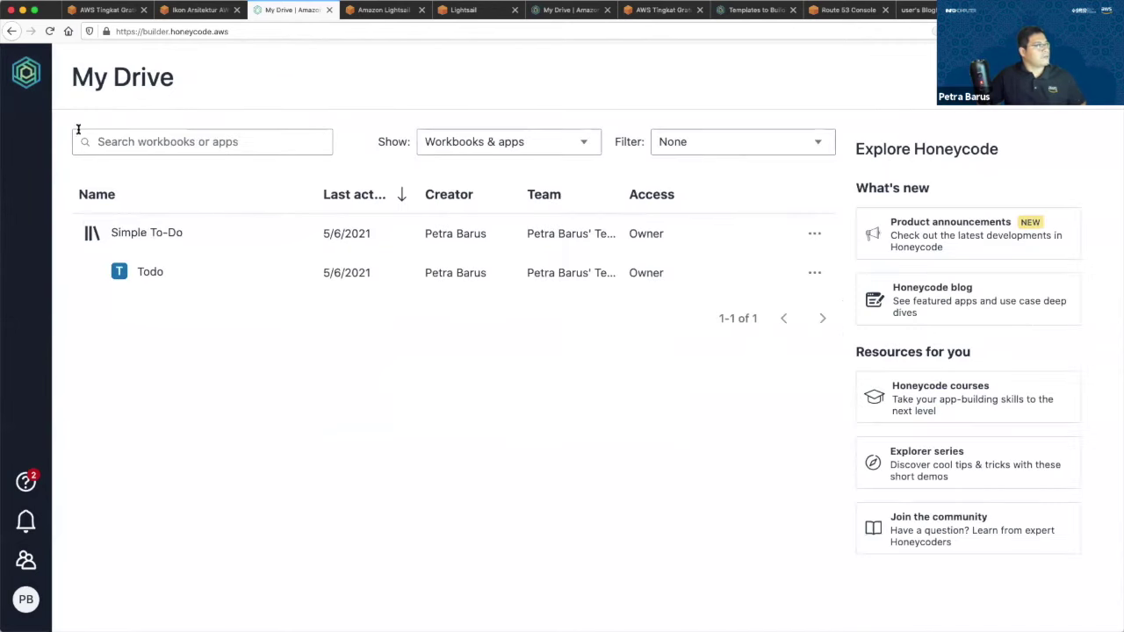
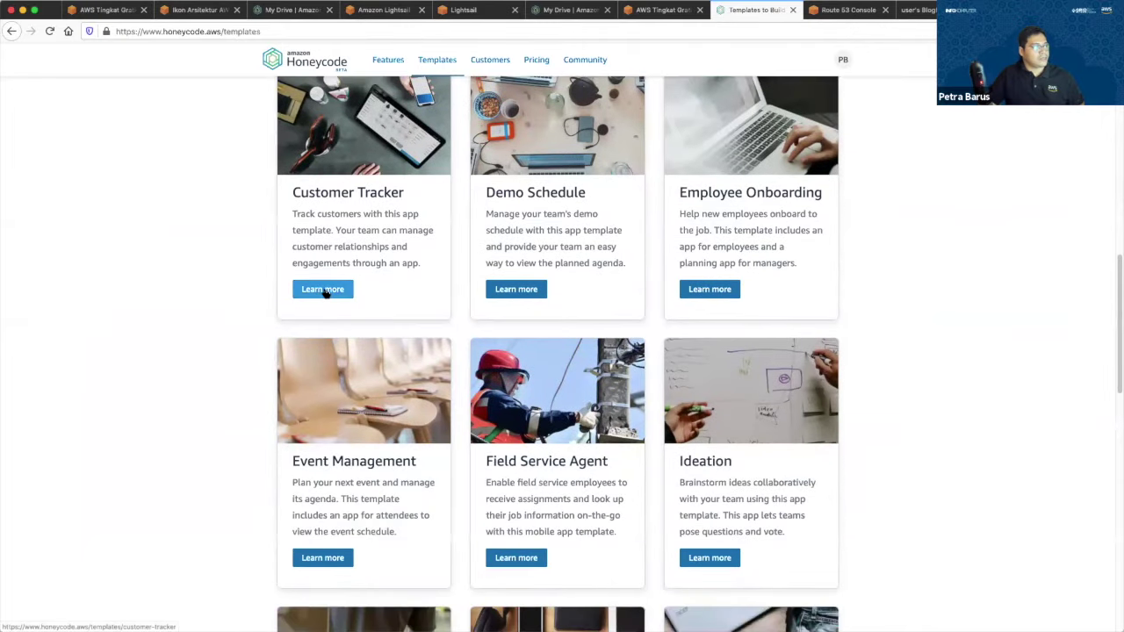
Open the Customer Tracker template's details and get a copy of the template.
{"action": "left_click", "coordinate": [323, 293]}
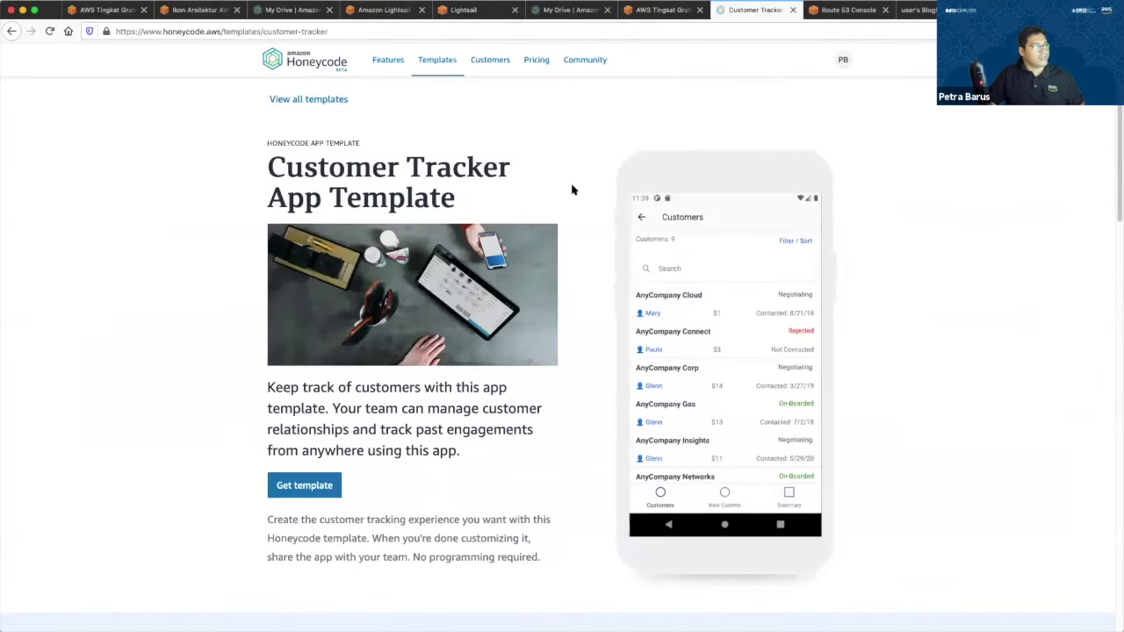
{"action": "scroll", "coordinate": [712, 264], "scroll_direction": "down", "scroll_amount": 1}
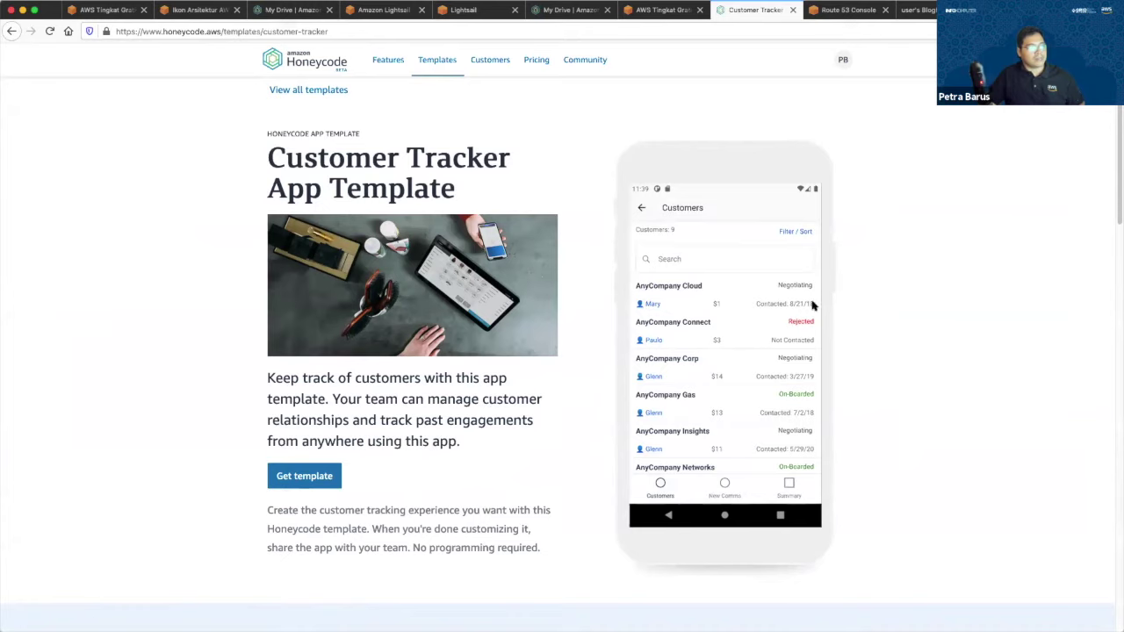
{"action": "left_click", "coordinate": [308, 478]}
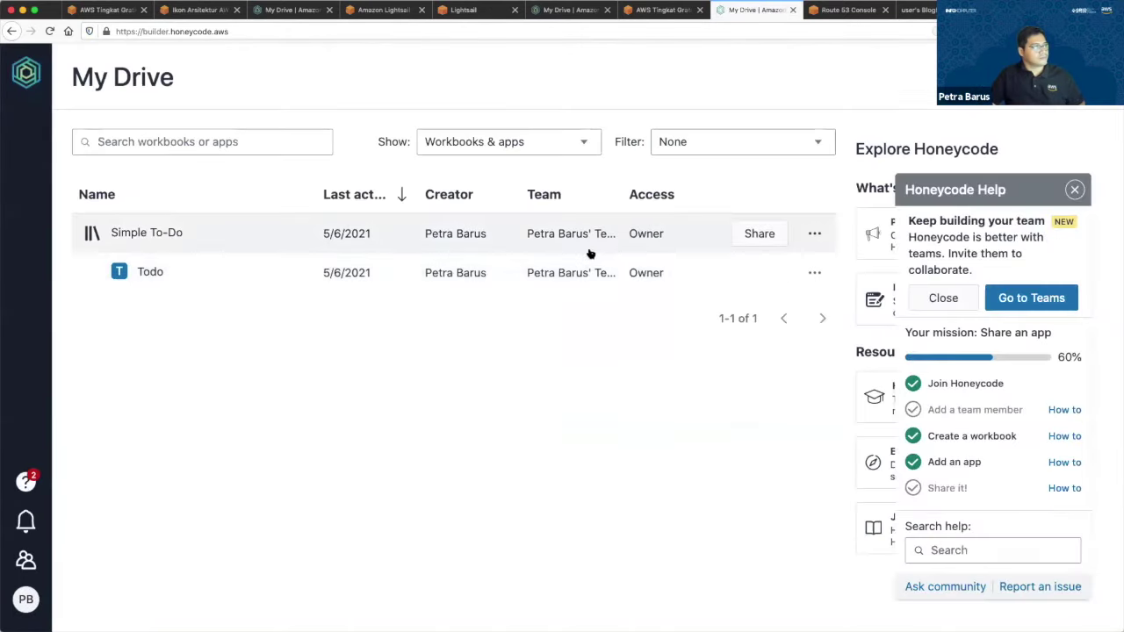
Close the Honeycode Help panel and open the Customer Tracker workbook from My Drive.
{"action": "left_click", "coordinate": [1075, 190]}
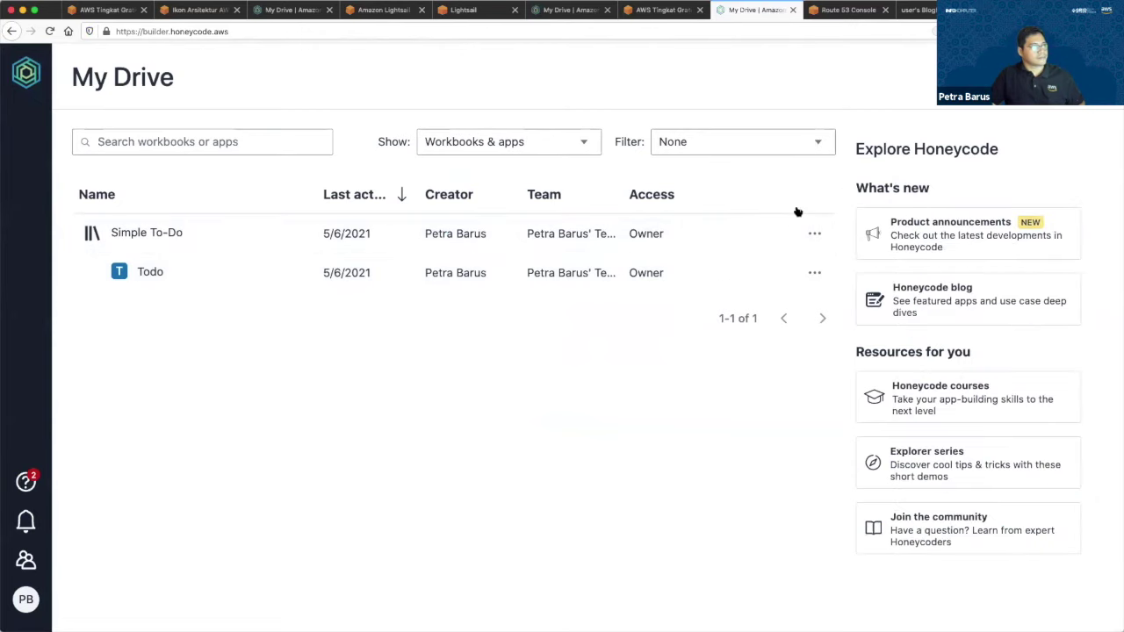
{"action": "left_click", "coordinate": [228, 264]}
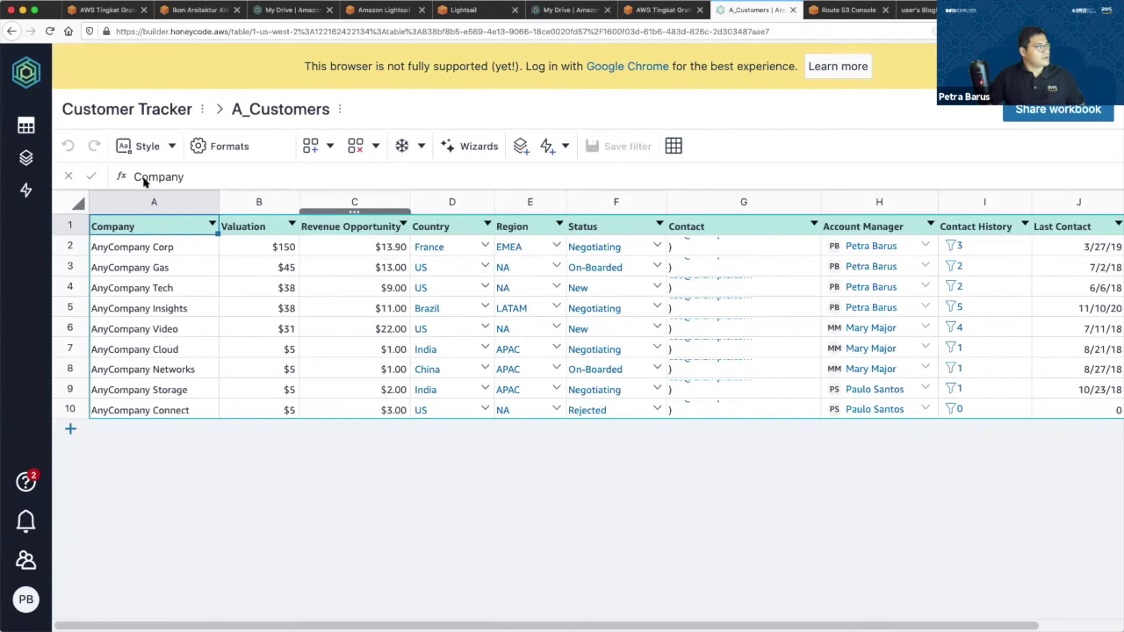
Browse the D_History, R_ContactSummary and A_Customers tables of the workbook.
{"action": "left_click", "coordinate": [112, 178]}
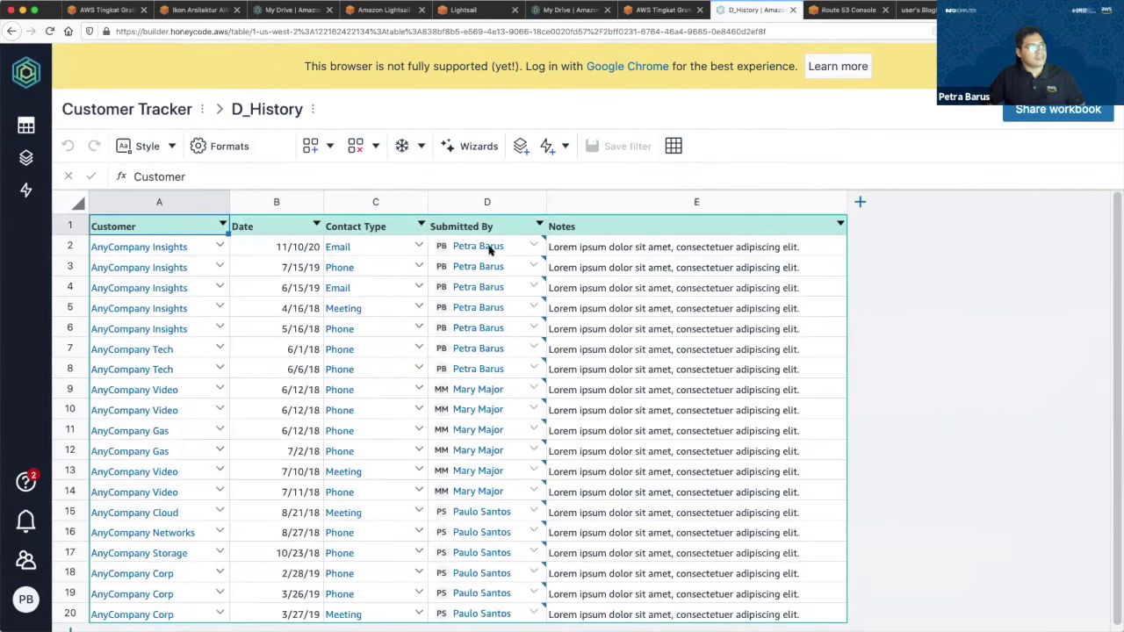
{"action": "mouse_move", "coordinate": [35, 128]}
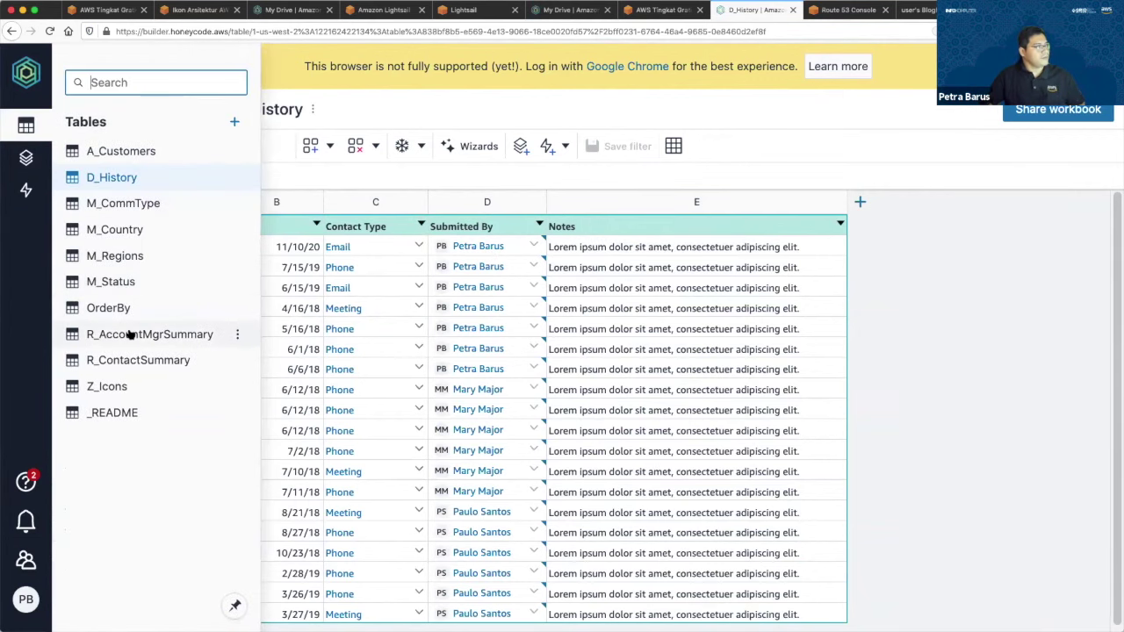
{"action": "left_click", "coordinate": [138, 360]}
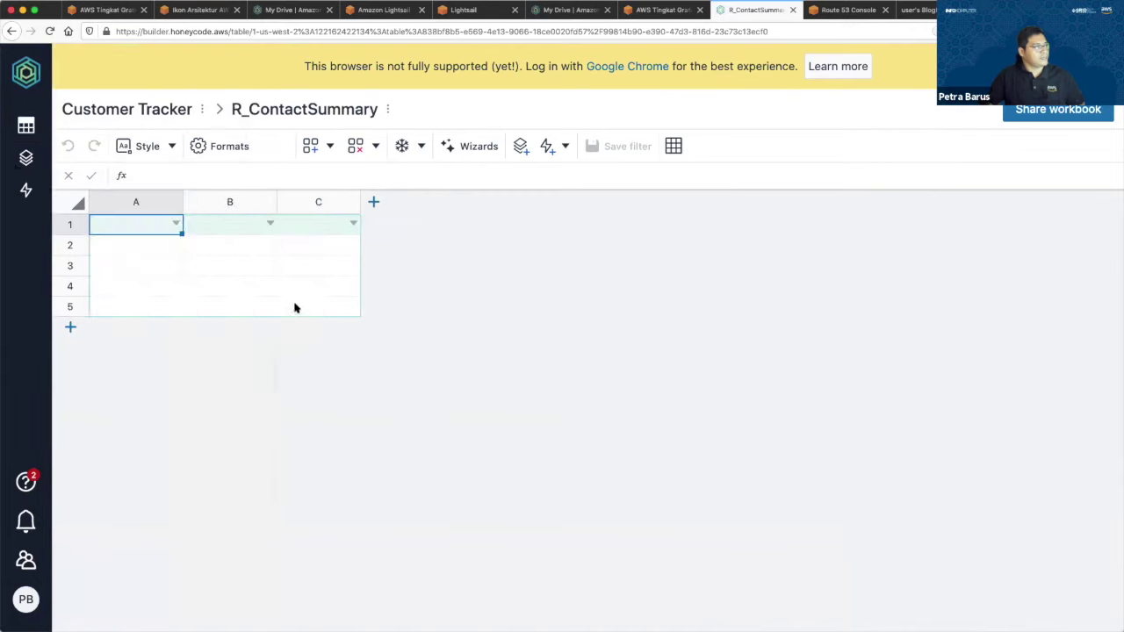
{"action": "mouse_move", "coordinate": [25, 126]}
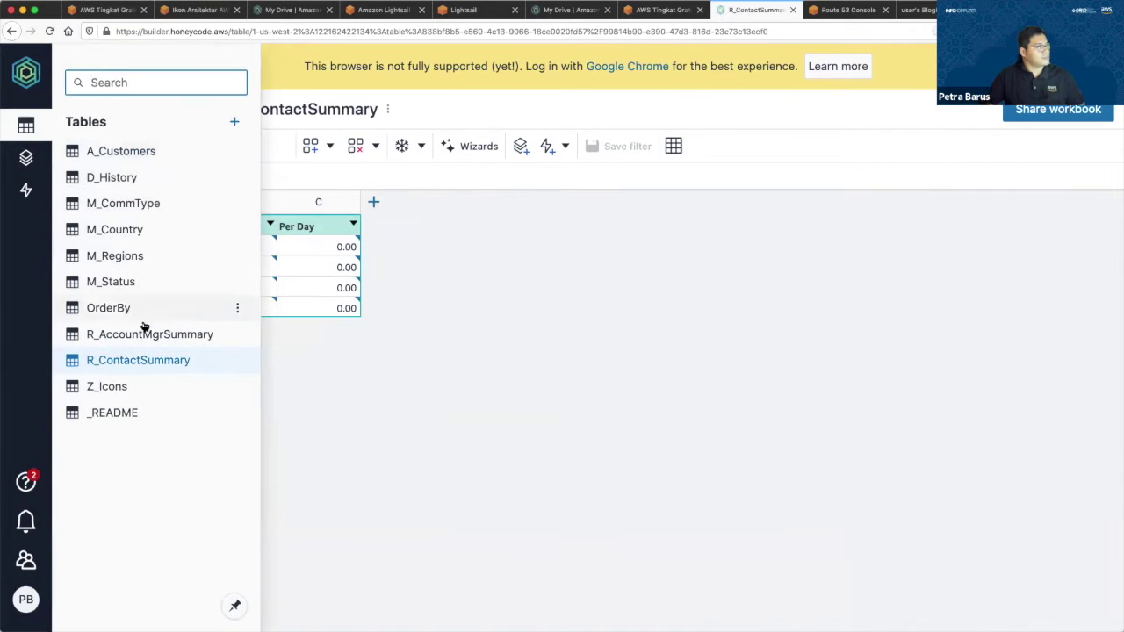
{"action": "left_click", "coordinate": [155, 149]}
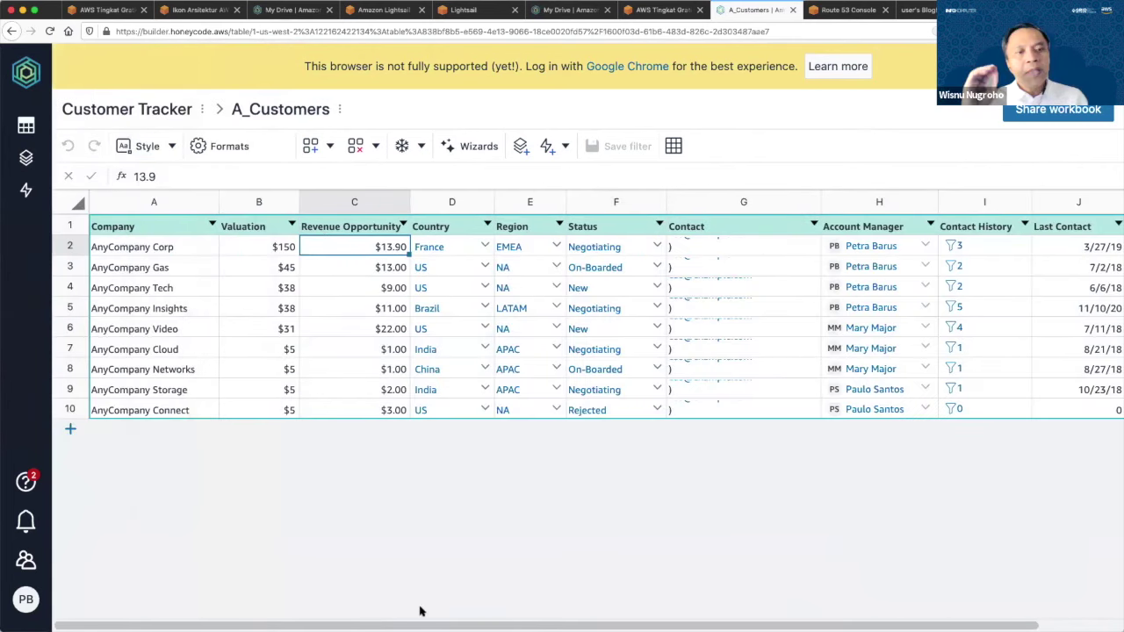
{"action": "scroll", "coordinate": [420, 611], "scroll_direction": "right", "scroll_amount": 2}
{"action": "scroll", "coordinate": [535, 519], "scroll_direction": "left", "scroll_amount": 2}
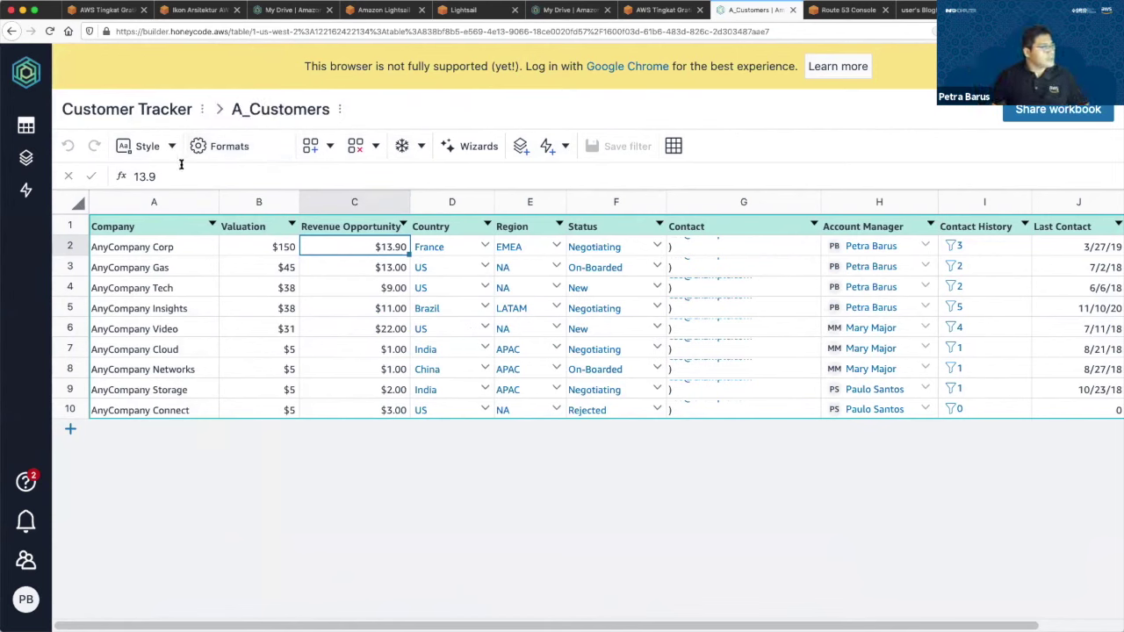
Check the add-table options, then open the Customer Tracker app in the builder.
{"action": "left_click", "coordinate": [26, 126]}
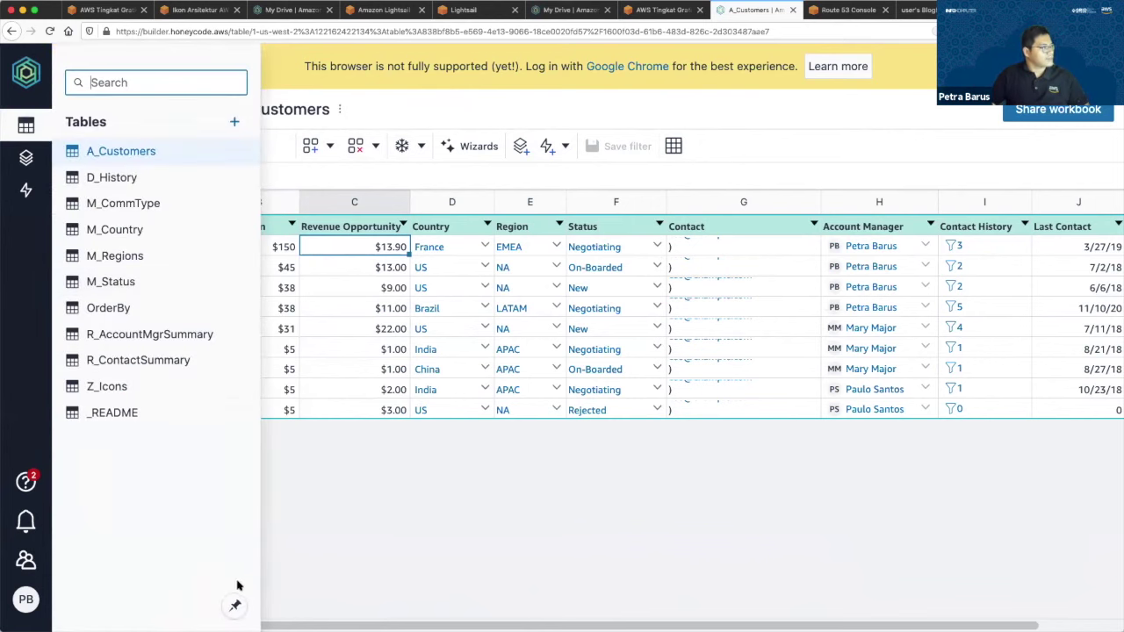
{"action": "left_click", "coordinate": [234, 121]}
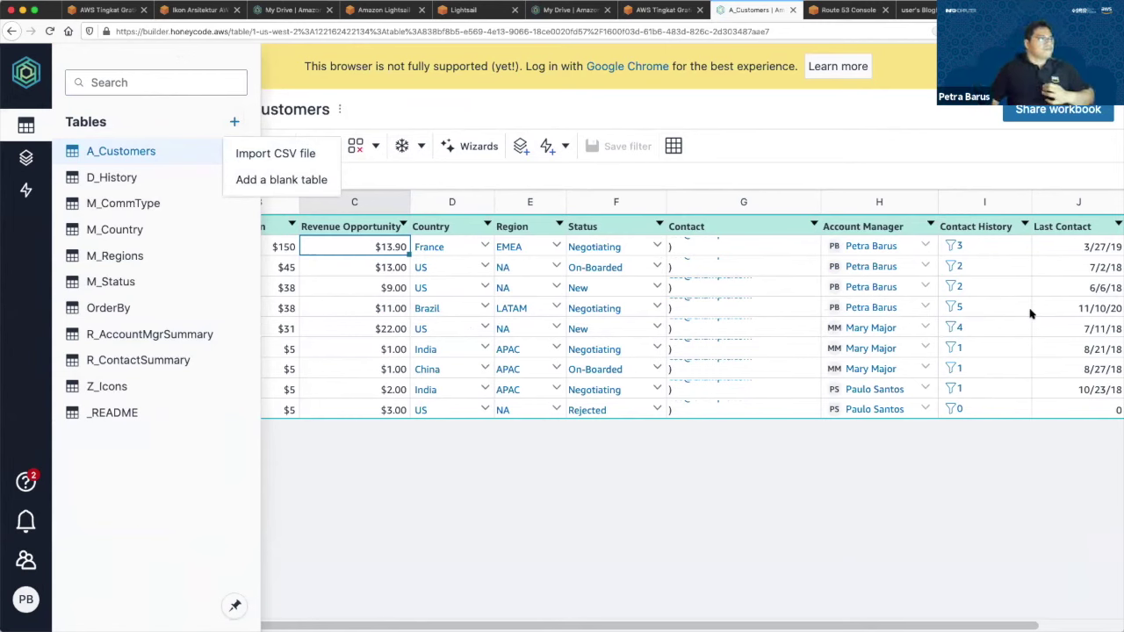
{"action": "left_click", "coordinate": [816, 562]}
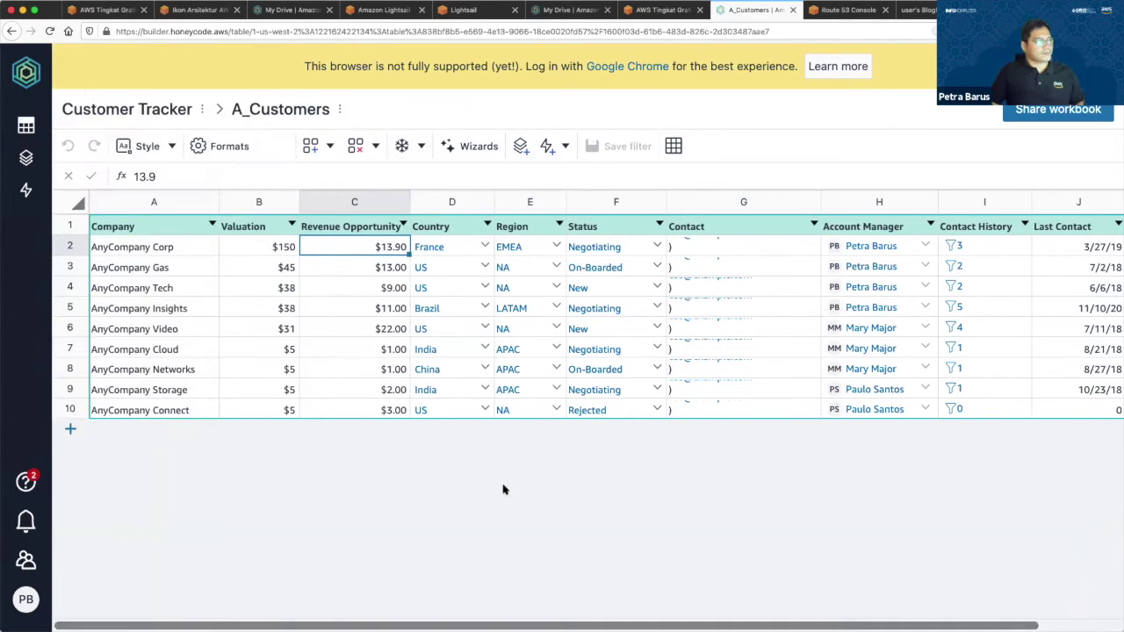
{"action": "left_click", "coordinate": [25, 157]}
{"action": "left_click", "coordinate": [145, 150]}
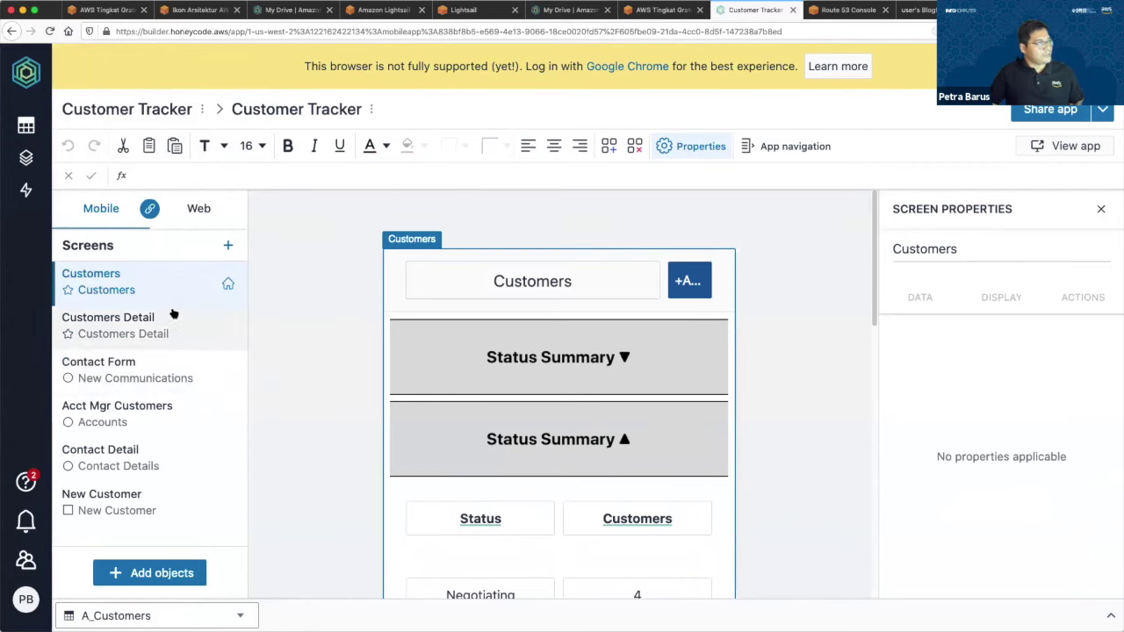
Inspect the Status header, Negotiating summary and Customers blocks, then open Customers Detail.
{"action": "scroll", "coordinate": [412, 356], "scroll_direction": "down", "scroll_amount": 3}
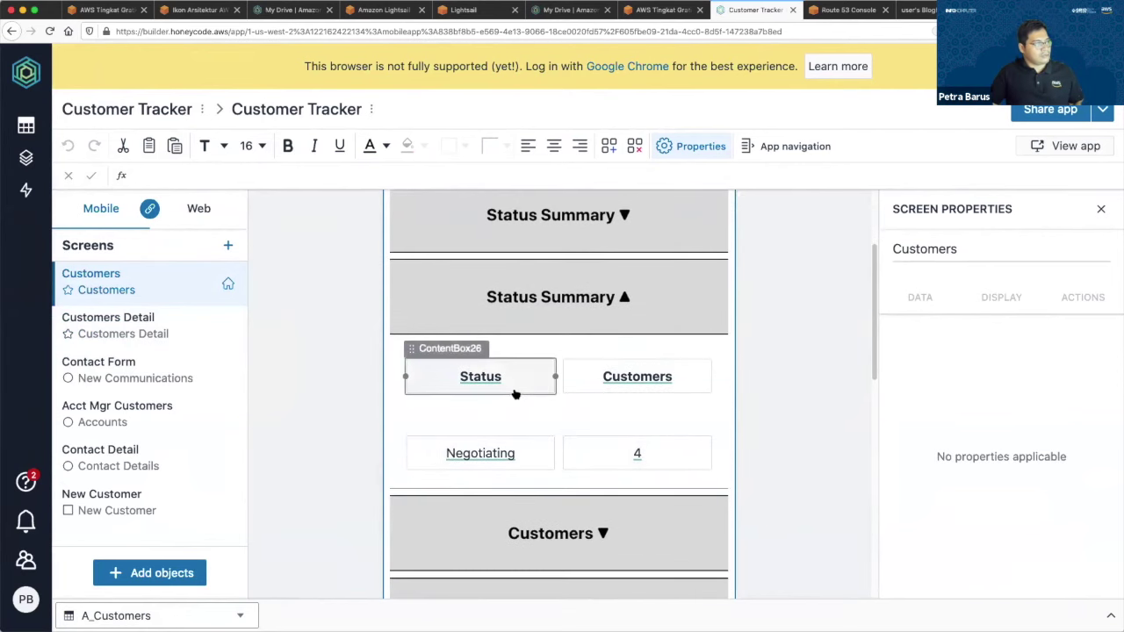
{"action": "left_click", "coordinate": [515, 395]}
{"action": "left_click", "coordinate": [527, 406]}
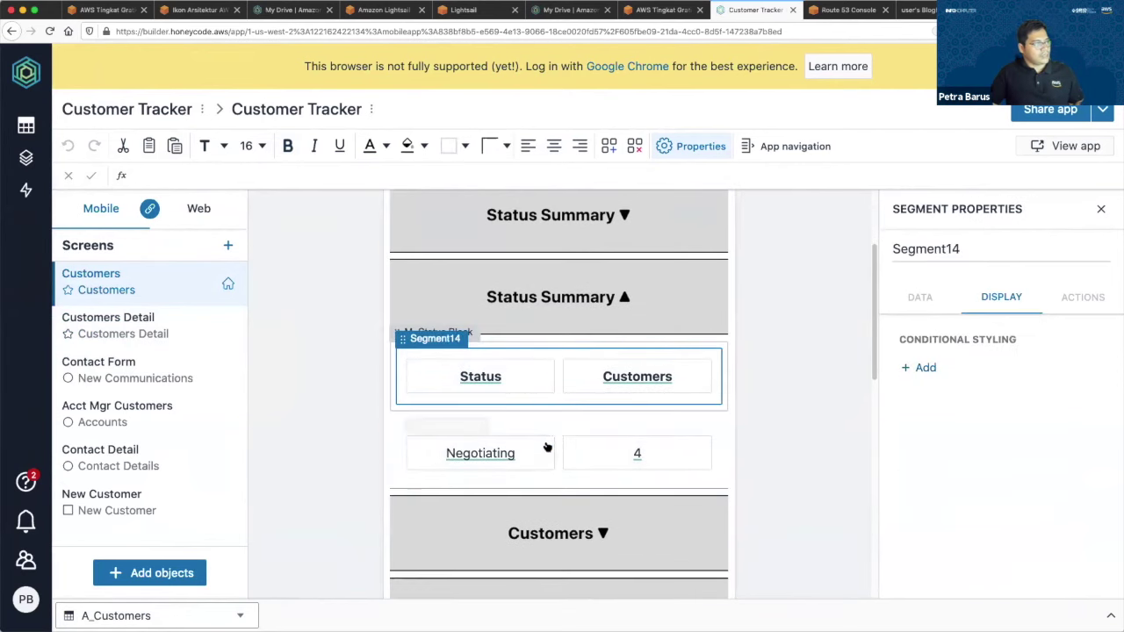
{"action": "left_click", "coordinate": [550, 431]}
{"action": "scroll", "coordinate": [562, 432], "scroll_direction": "down", "scroll_amount": 3}
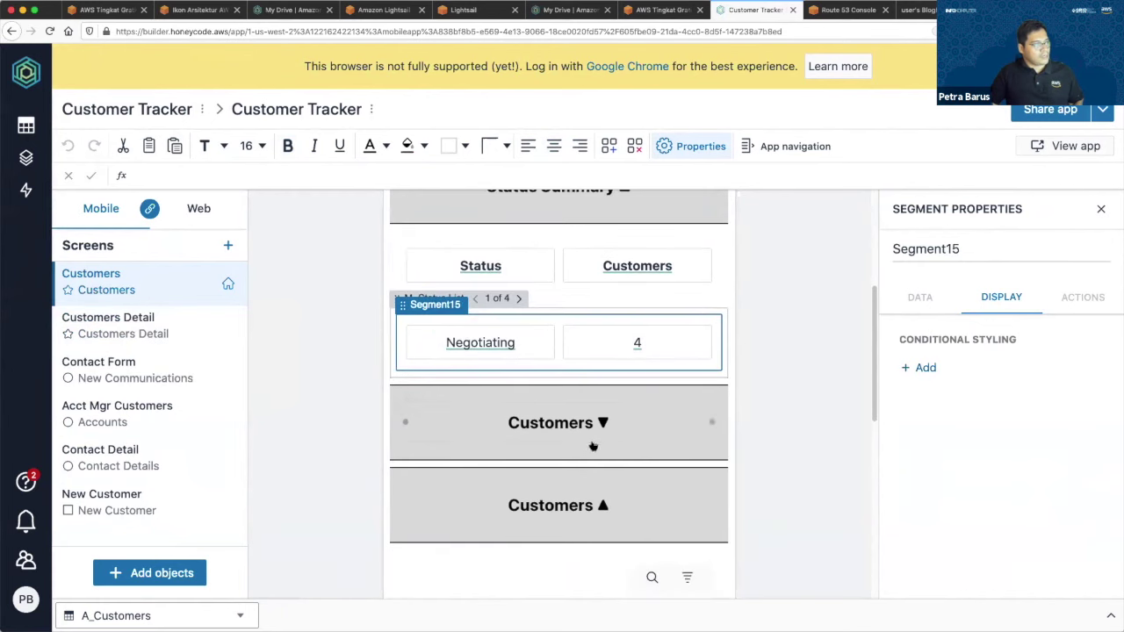
{"action": "left_click", "coordinate": [621, 448]}
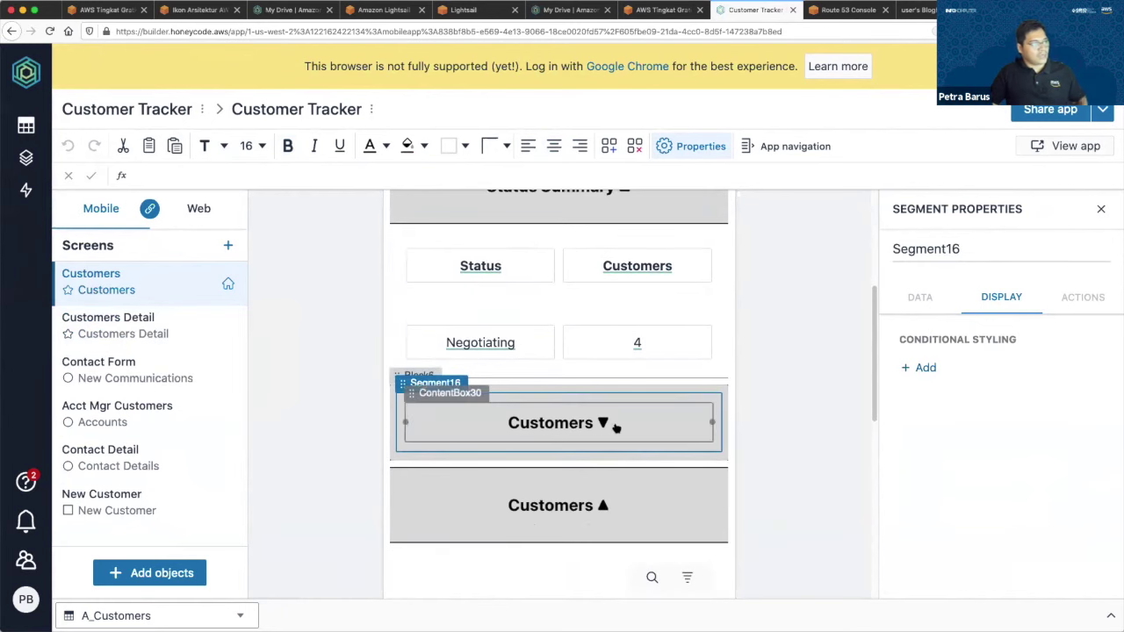
{"action": "left_click", "coordinate": [168, 320]}
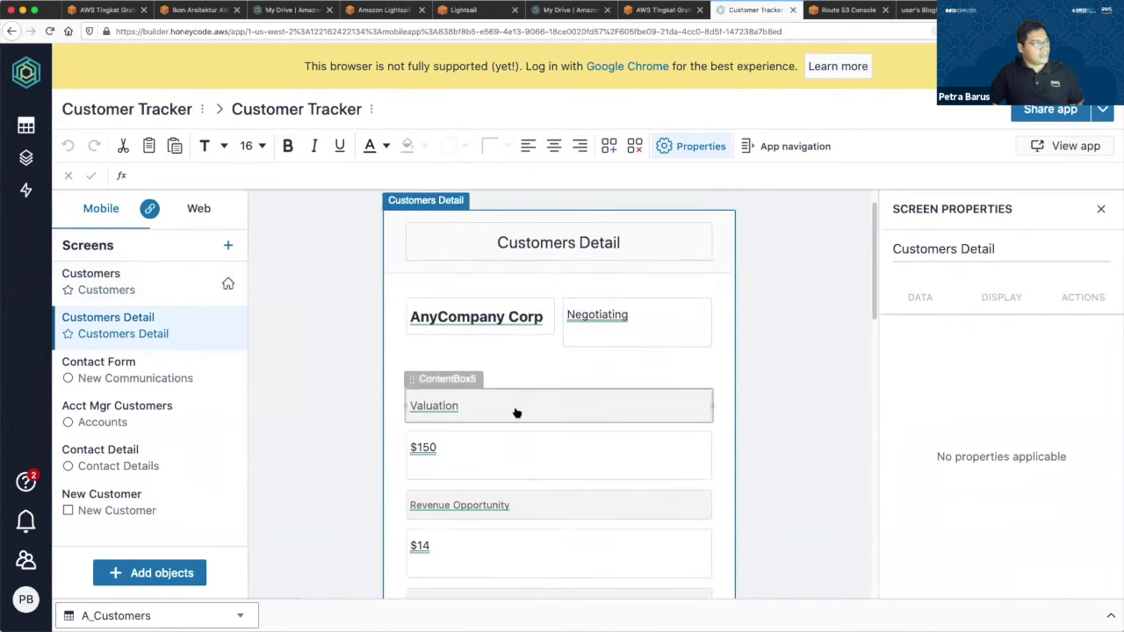
{"action": "scroll", "coordinate": [516, 412], "scroll_direction": "down", "scroll_amount": 2}
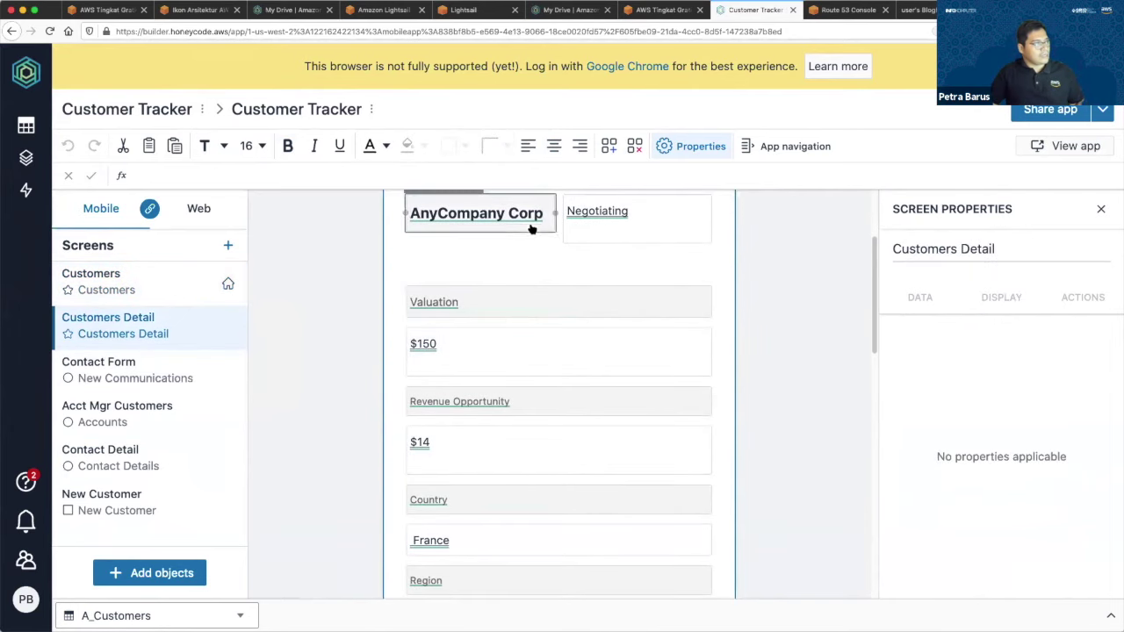
Inspect the AnyCompany Corp content box and its on-click action settings.
{"action": "left_click", "coordinate": [532, 220]}
{"action": "left_click", "coordinate": [532, 218]}
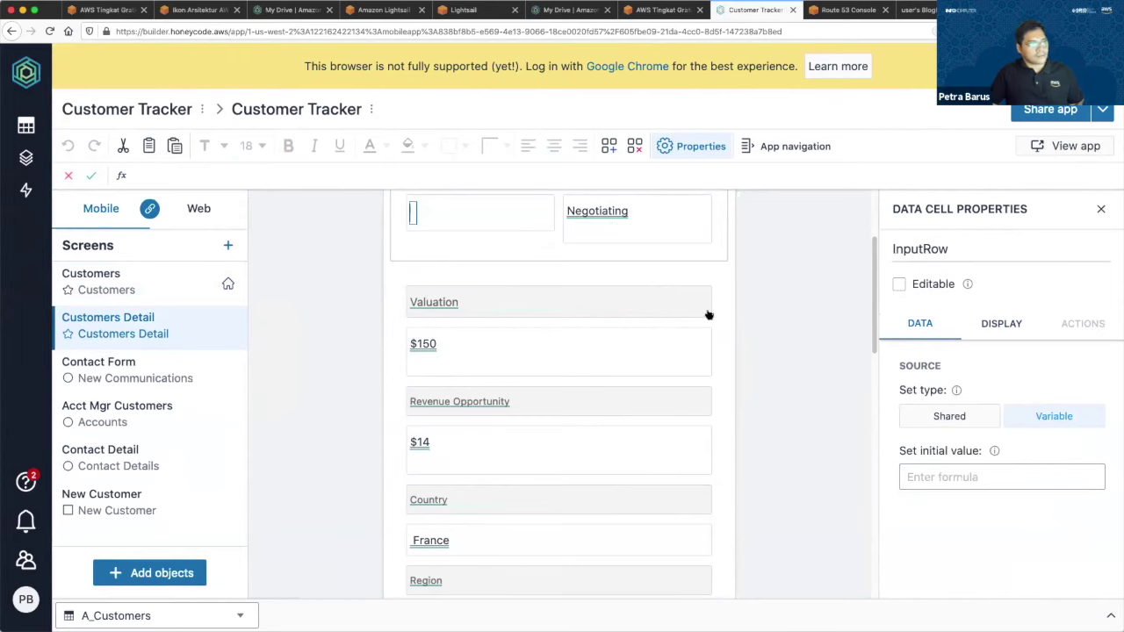
{"action": "left_click", "coordinate": [483, 229]}
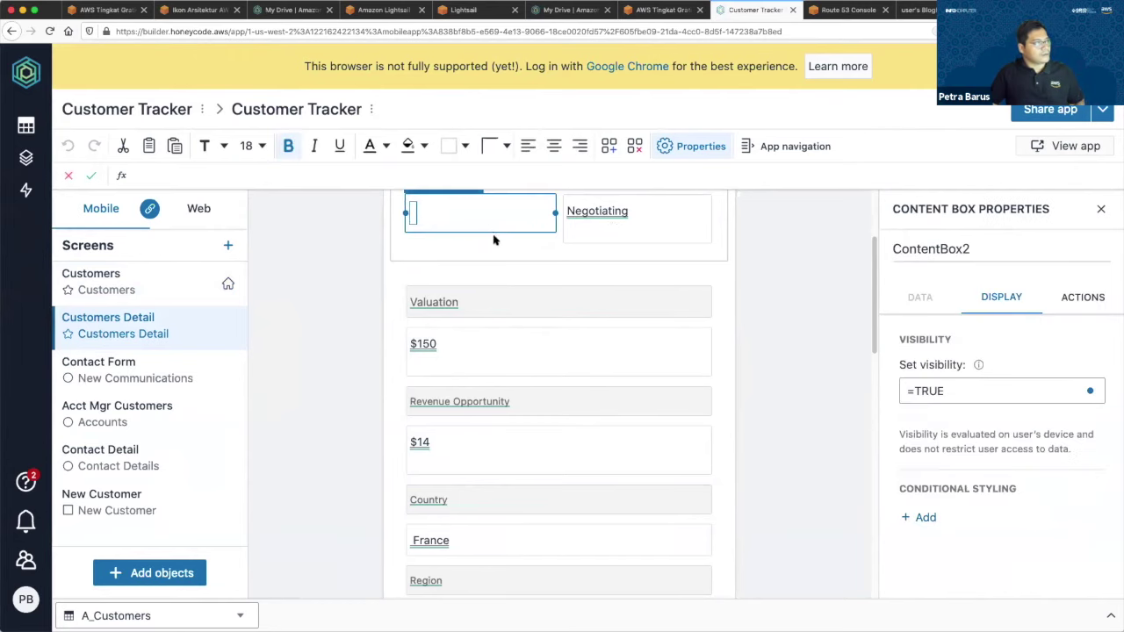
{"action": "left_click", "coordinate": [765, 239]}
{"action": "scroll", "coordinate": [615, 281], "scroll_direction": "up", "scroll_amount": 3}
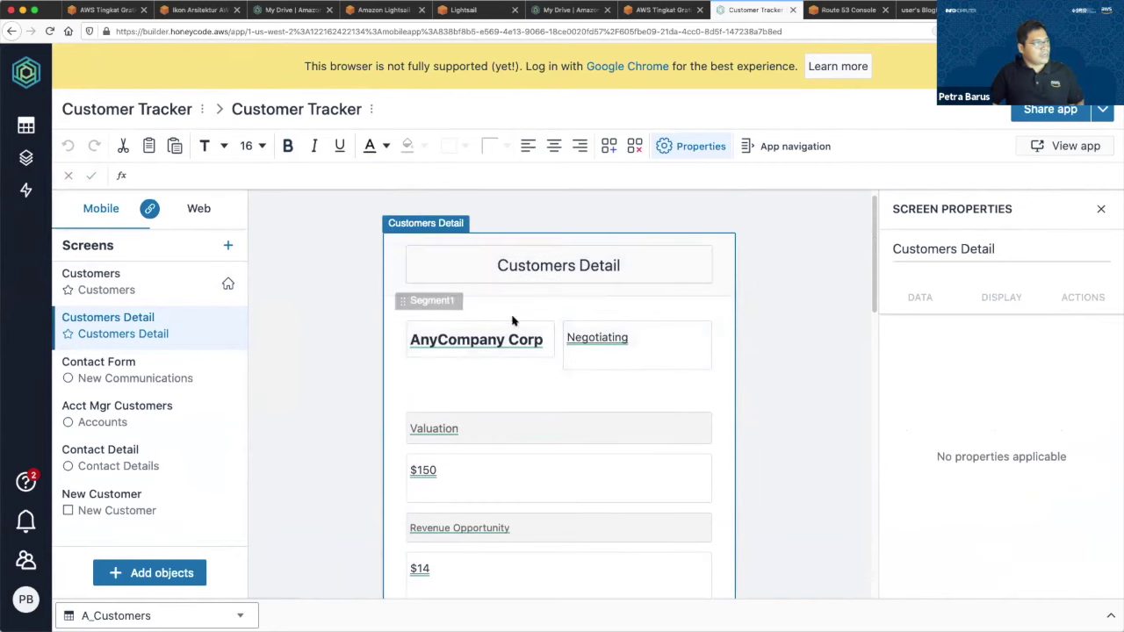
{"action": "left_click", "coordinate": [509, 331]}
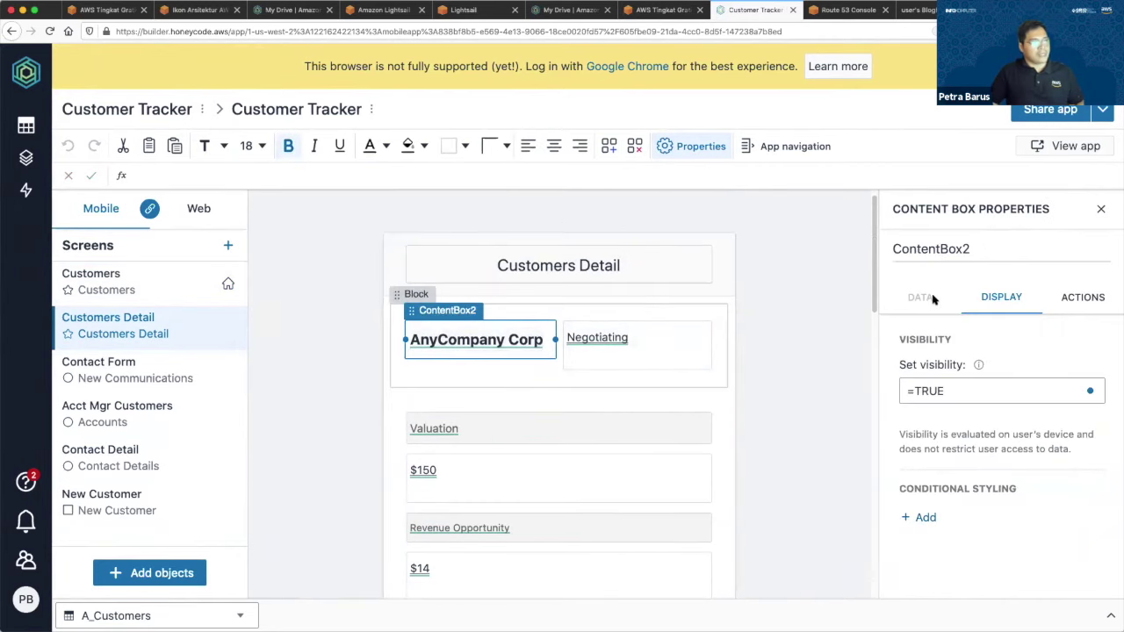
{"action": "left_click", "coordinate": [1084, 297]}
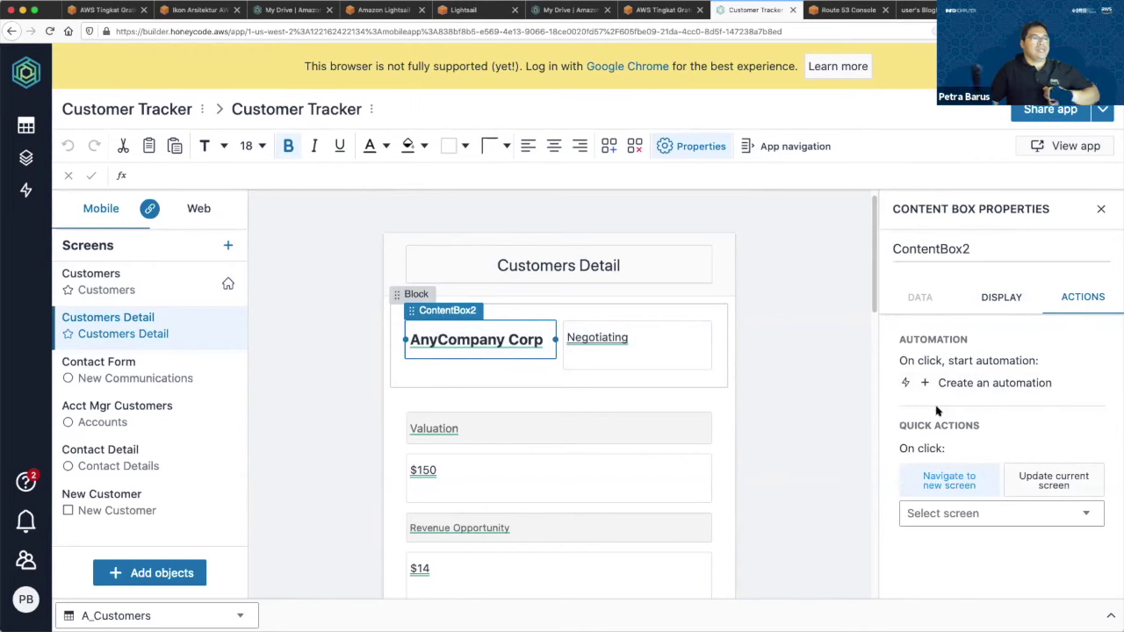
Check the ADD button's Navigate to Contact Form action under Contact History.
{"action": "scroll", "coordinate": [796, 392], "scroll_direction": "down", "scroll_amount": 10}
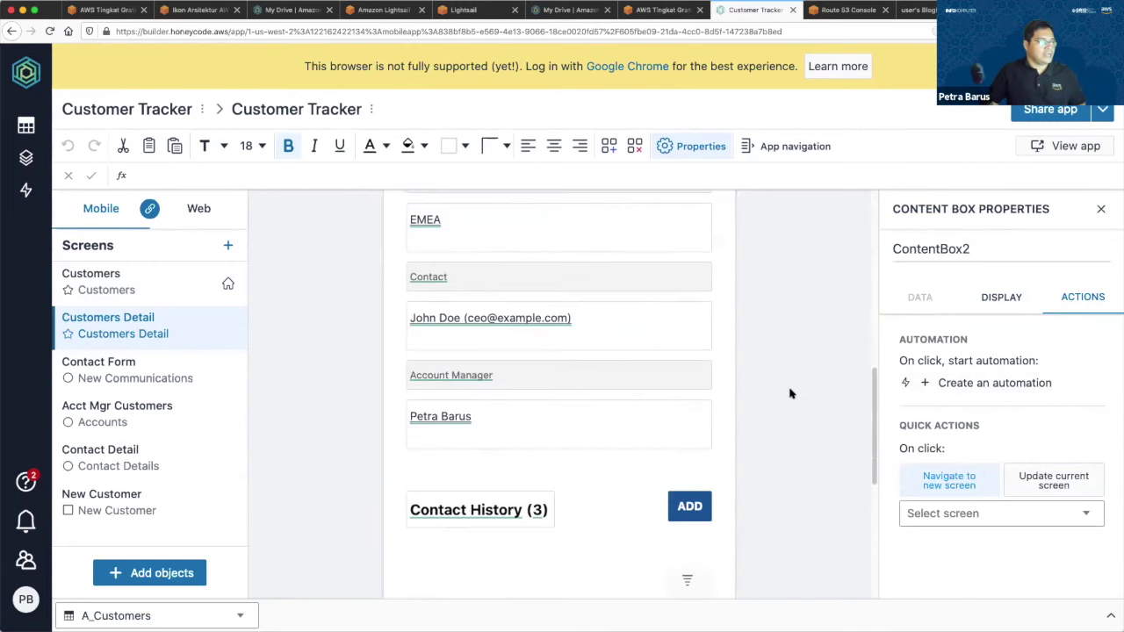
{"action": "scroll", "coordinate": [677, 367], "scroll_direction": "down", "scroll_amount": 1}
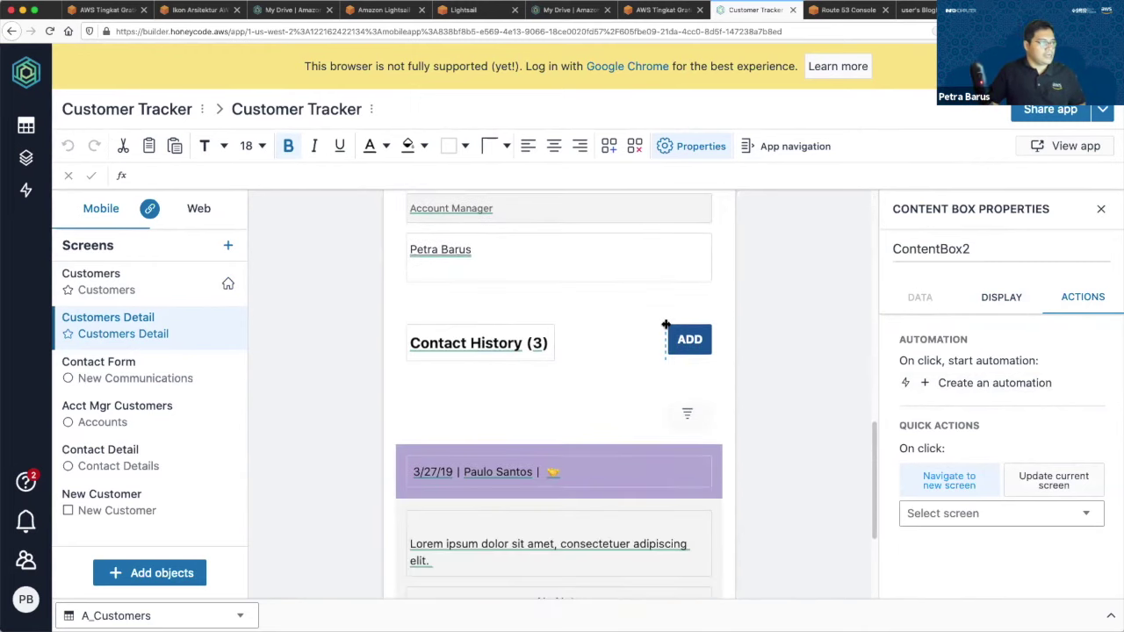
{"action": "left_click", "coordinate": [690, 339]}
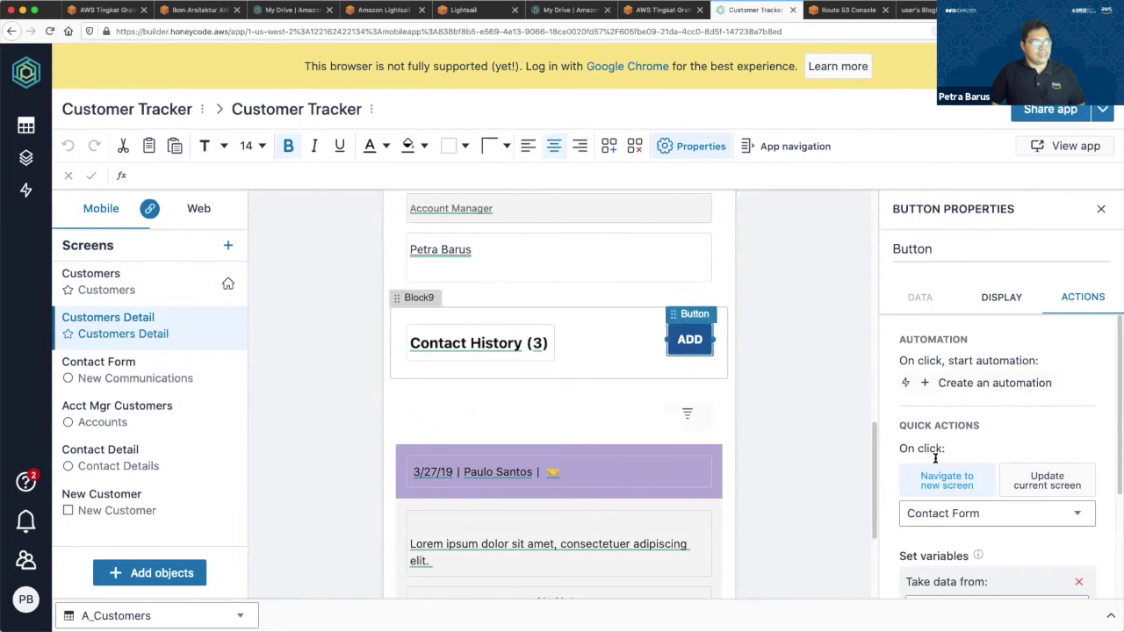
{"action": "scroll", "coordinate": [960, 538], "scroll_direction": "down", "scroll_amount": 2}
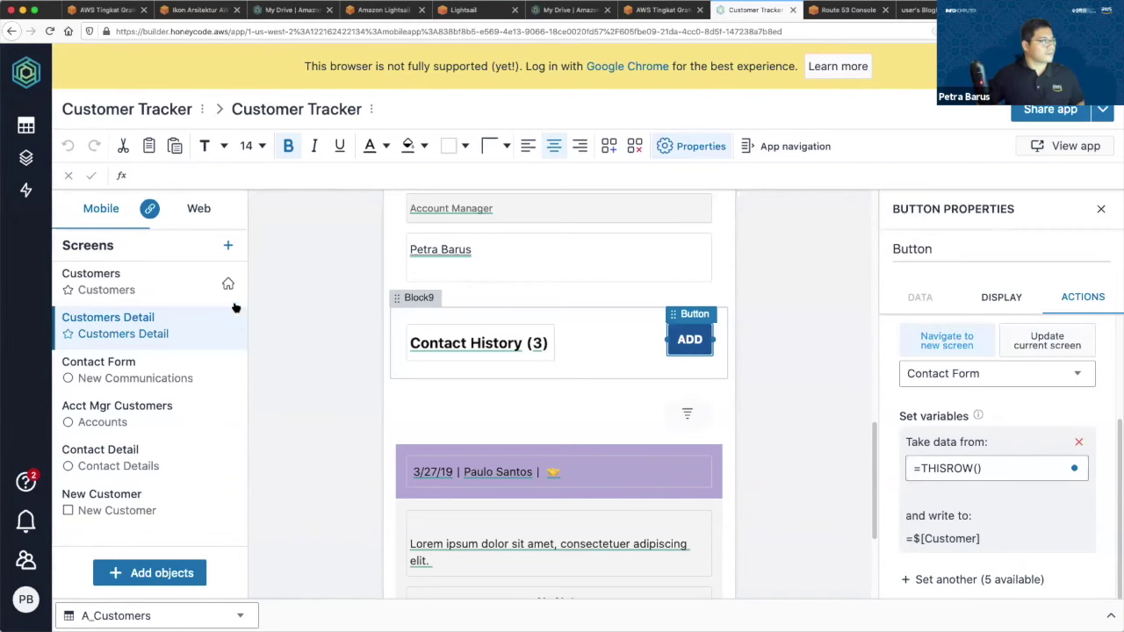
View the Acct Mgr Customers and Contact Form screens, then bring up the teams list.
{"action": "left_click", "coordinate": [174, 364]}
{"action": "left_click", "coordinate": [173, 413]}
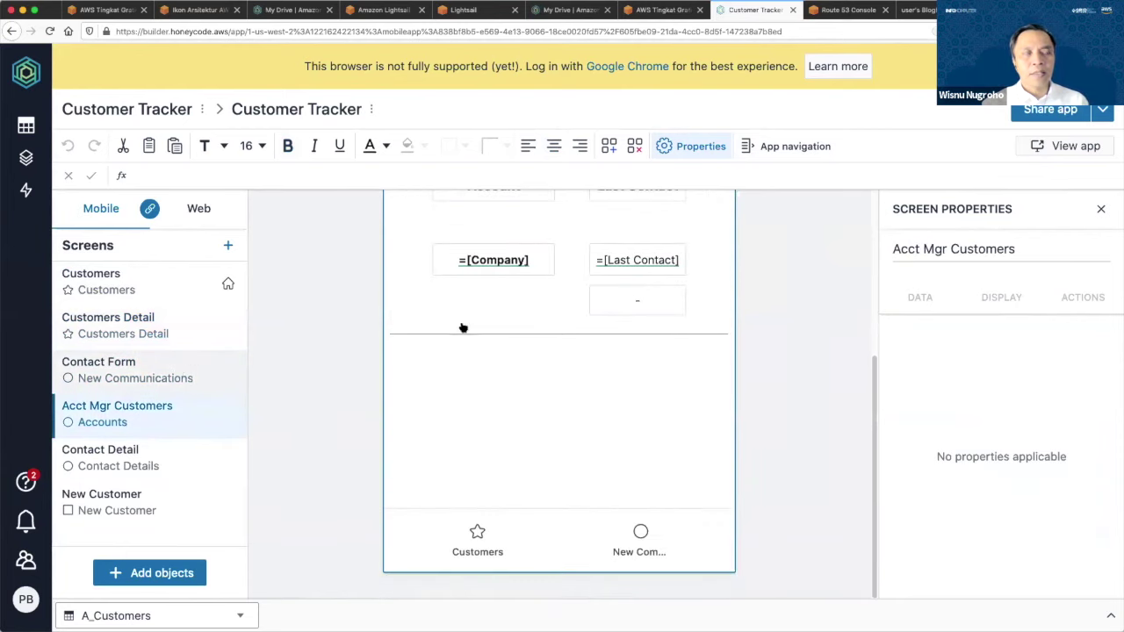
{"action": "left_click", "coordinate": [191, 366]}
{"action": "scroll", "coordinate": [580, 318], "scroll_direction": "up", "scroll_amount": 3}
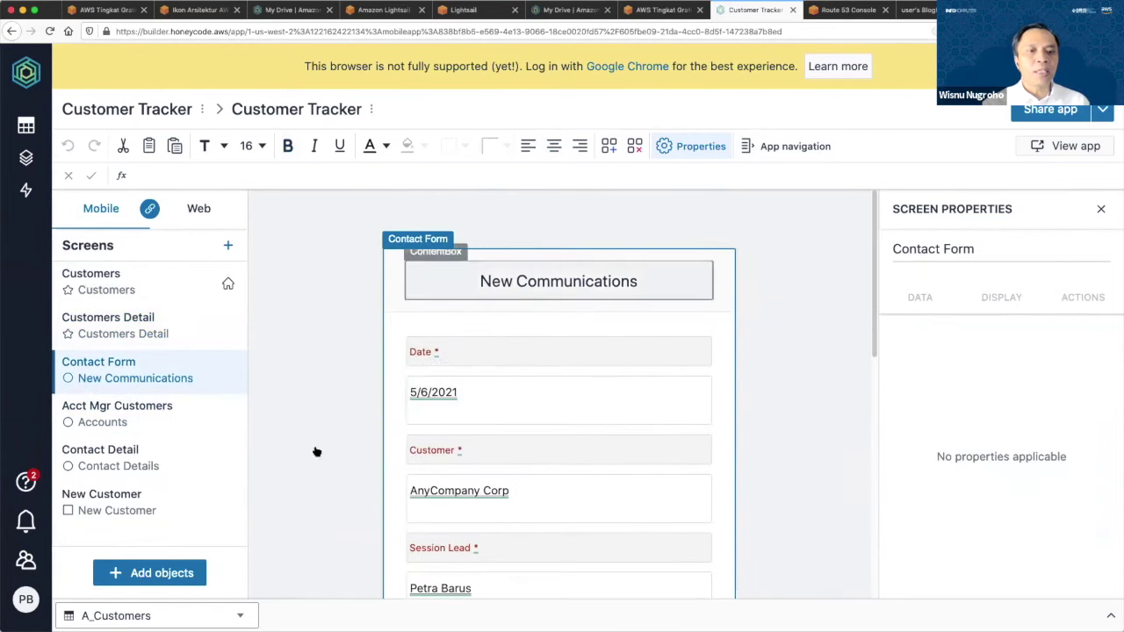
{"action": "scroll", "coordinate": [316, 451], "scroll_direction": "down", "scroll_amount": 2}
{"action": "left_click", "coordinate": [25, 559]}
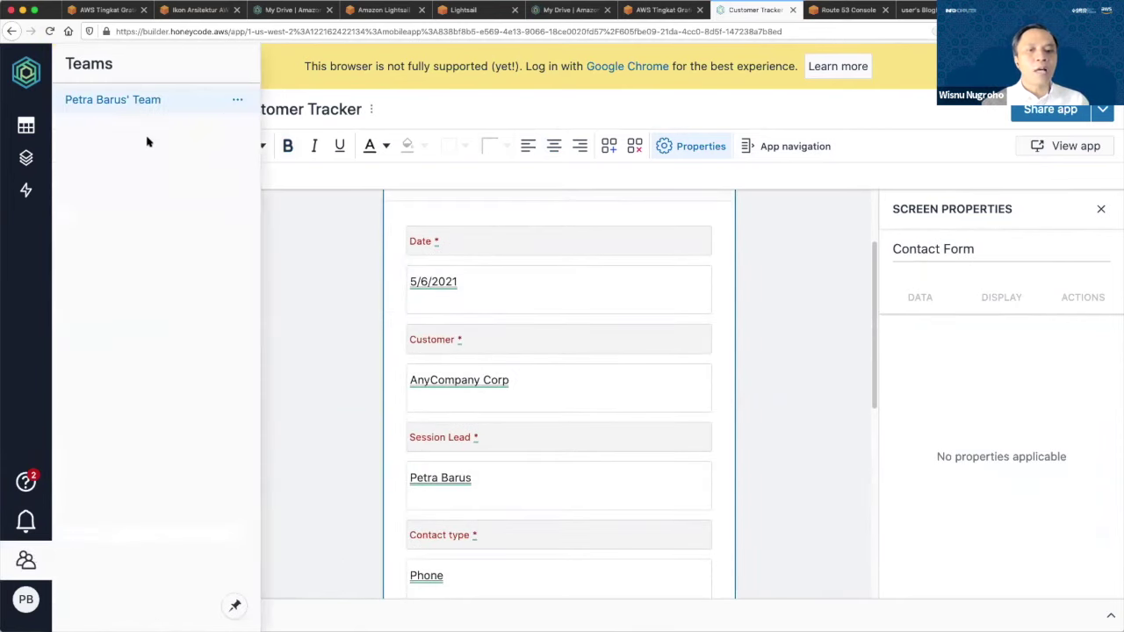
Open the team page to see its Admin member, Basic plan and 1 / 20 count.
{"action": "left_click", "coordinate": [142, 104]}
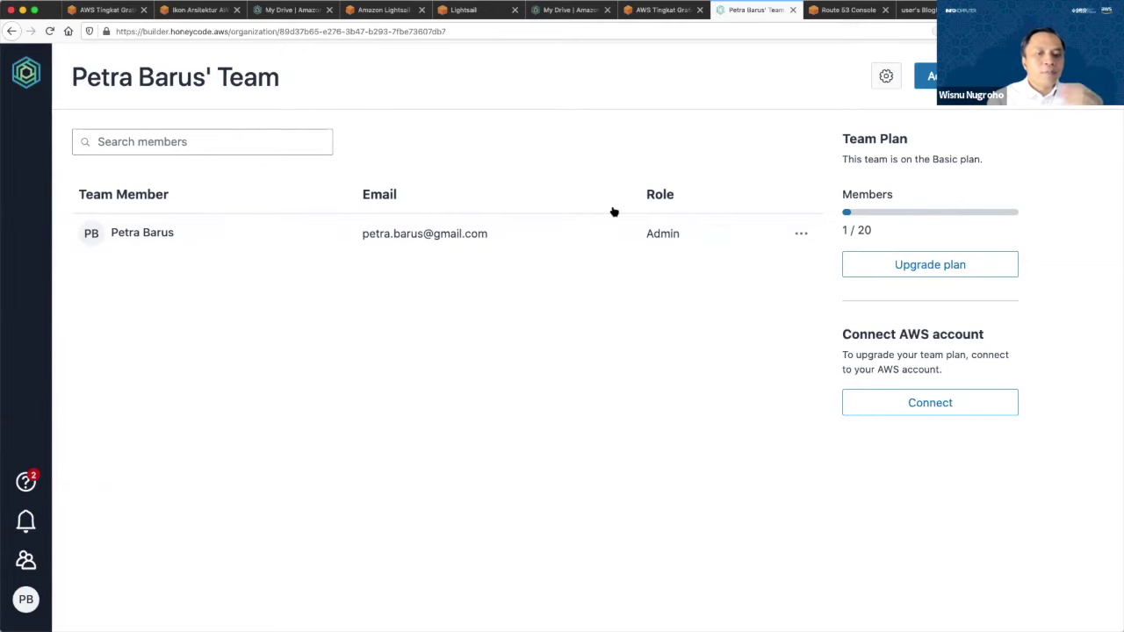
{"action": "left_click", "coordinate": [801, 233]}
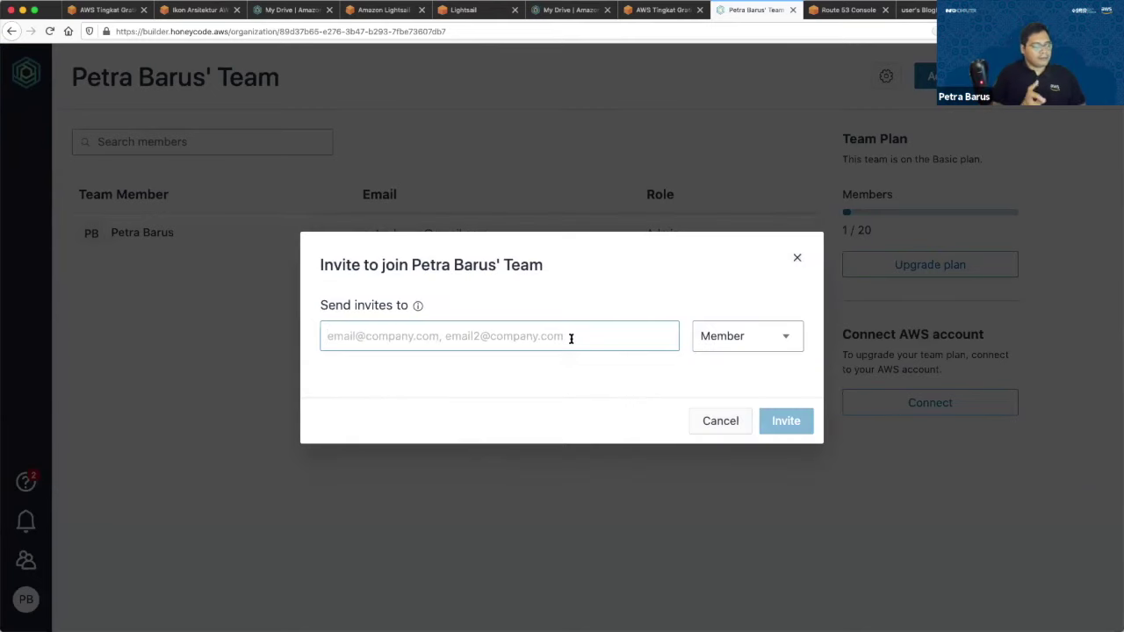
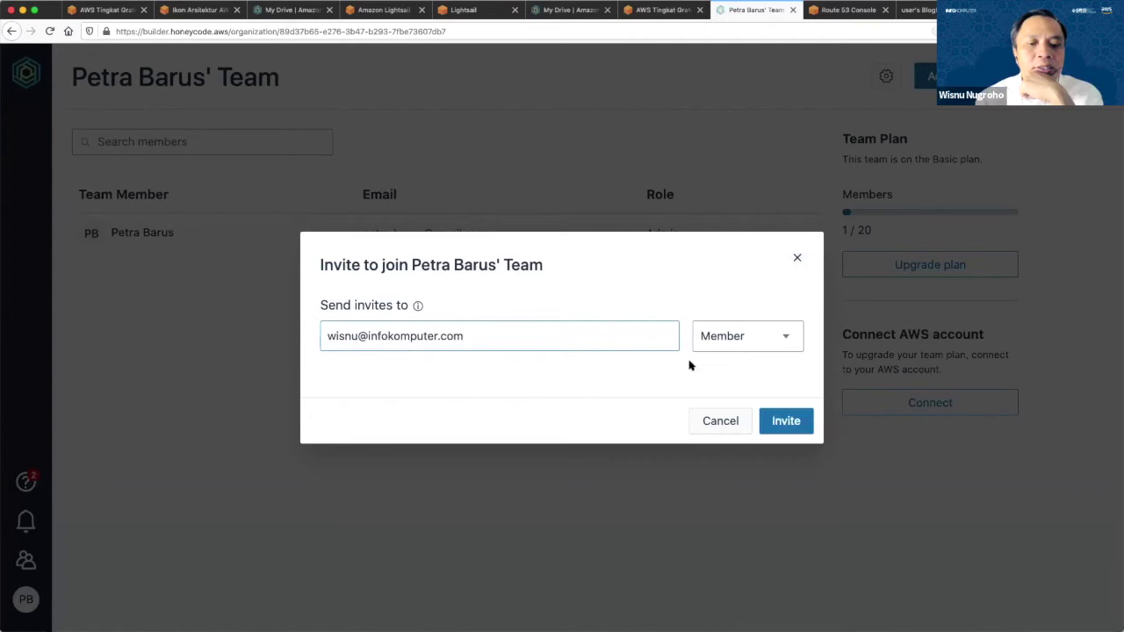
{"action": "left_click", "coordinate": [730, 329]}
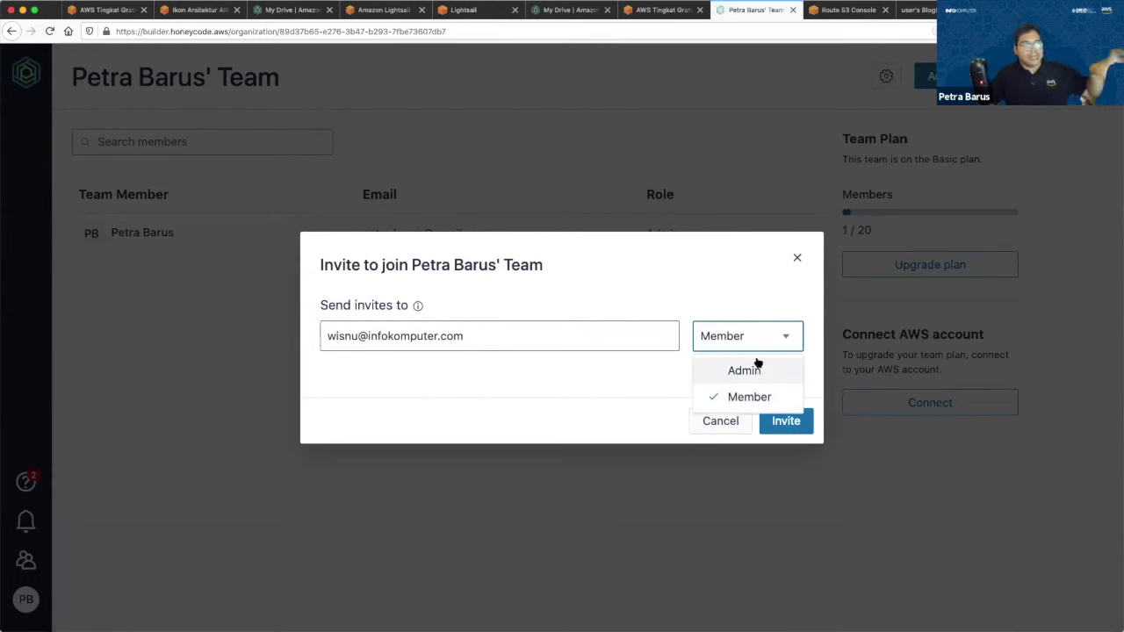
{"action": "left_click", "coordinate": [738, 396]}
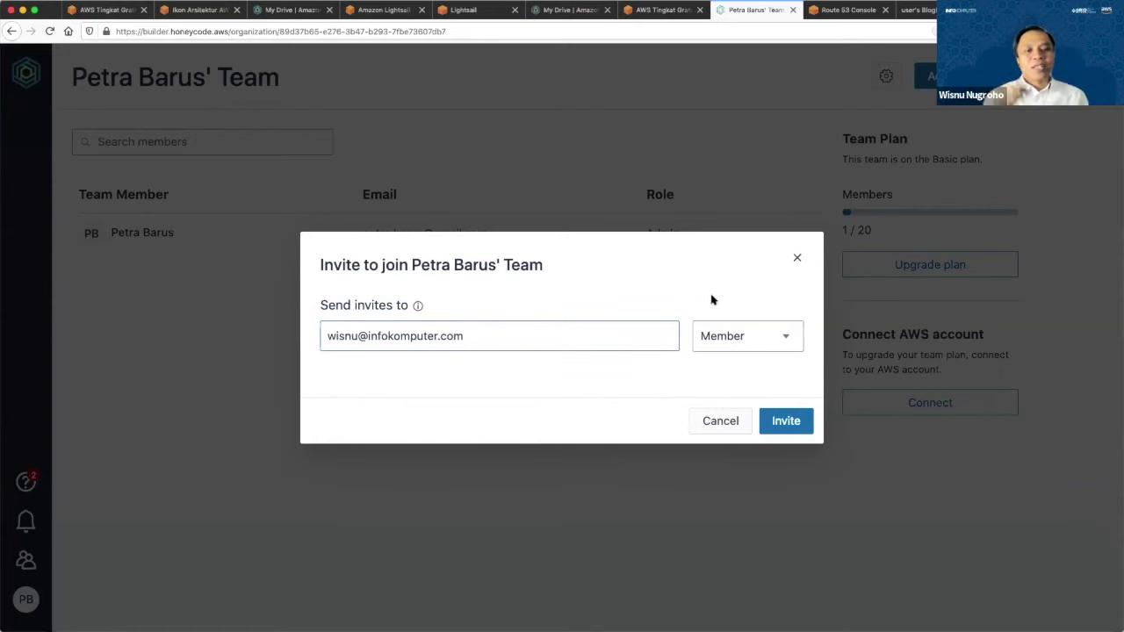
{"action": "key", "text": "Escape"}
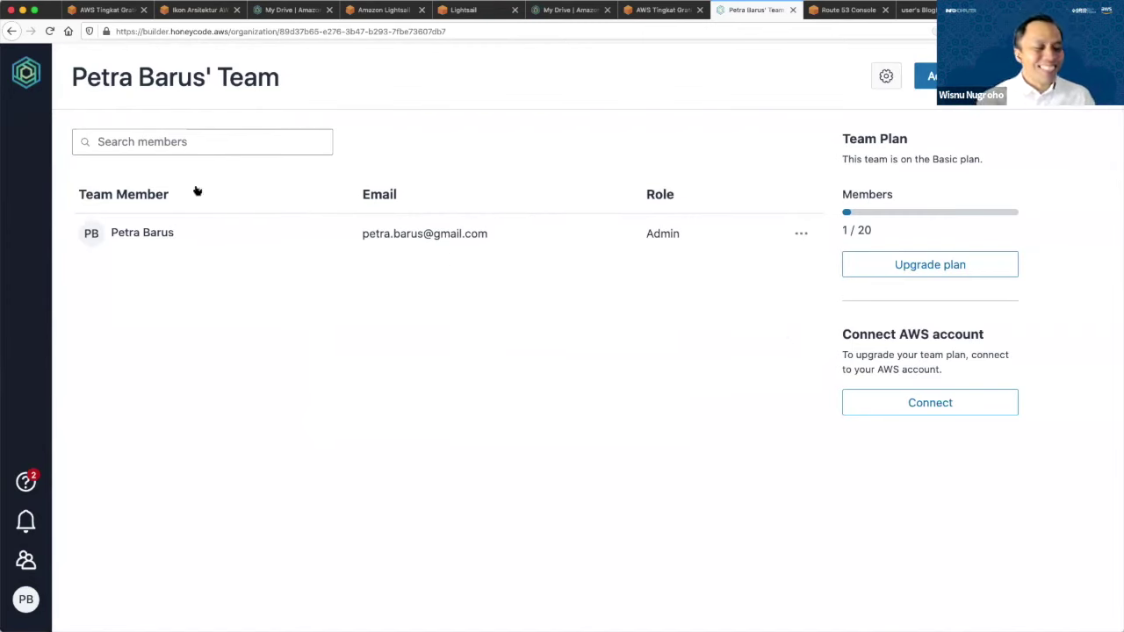
Return to My Drive, add a recipient e-mail in Customer Tracker's Share dialog, then cancel.
{"action": "left_click", "coordinate": [26, 72]}
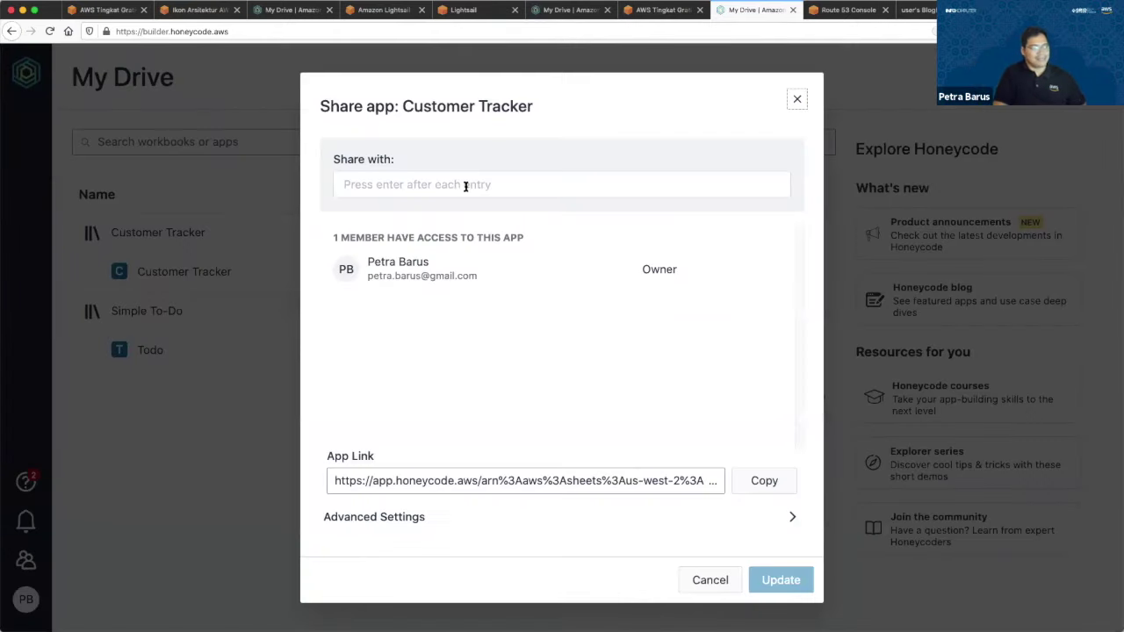
{"action": "left_click", "coordinate": [465, 186]}
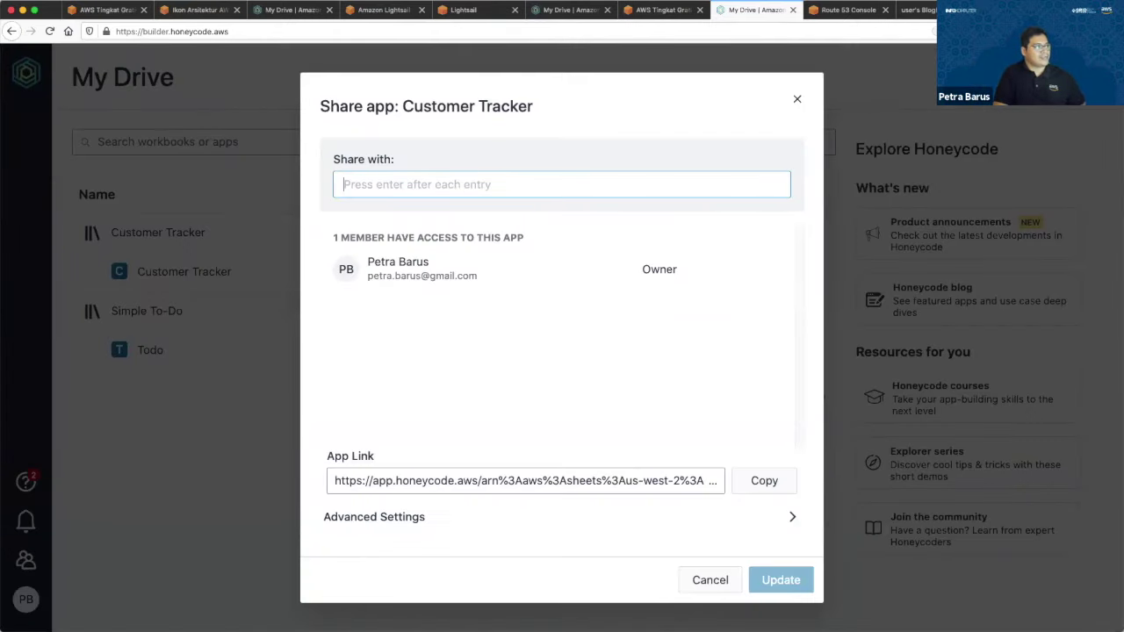
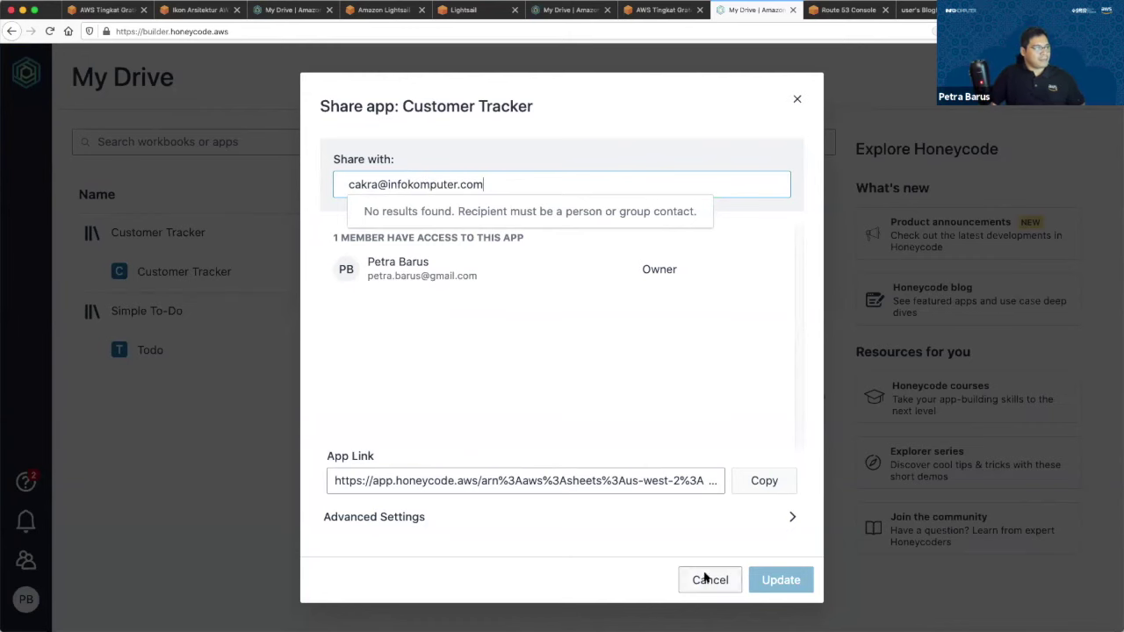
{"action": "key", "text": "Return"}
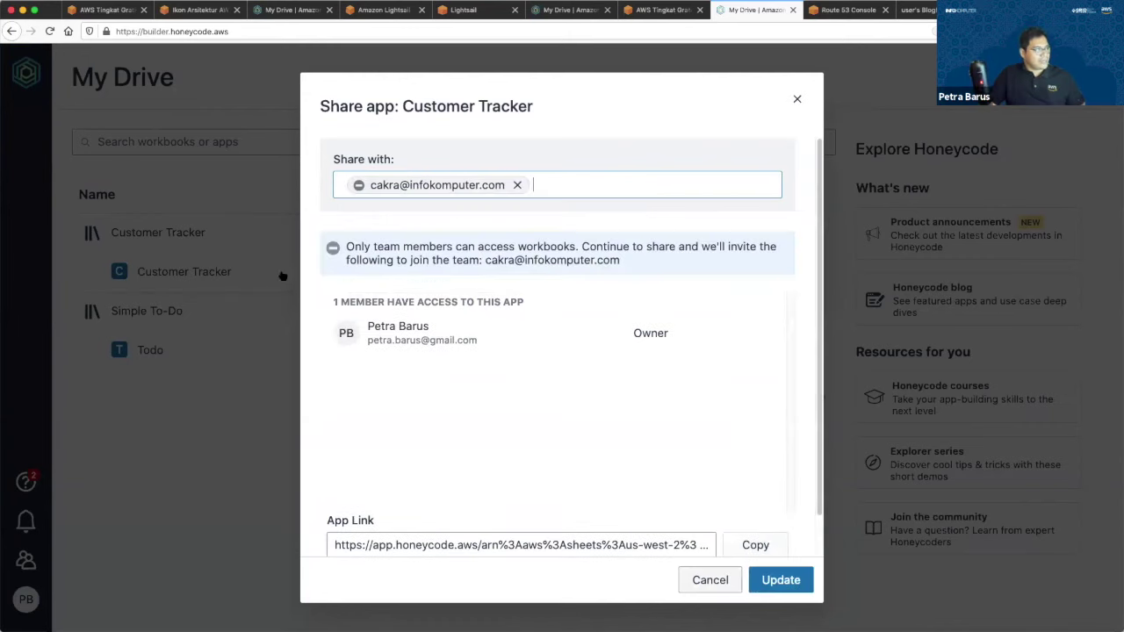
{"action": "left_click", "coordinate": [955, 211]}
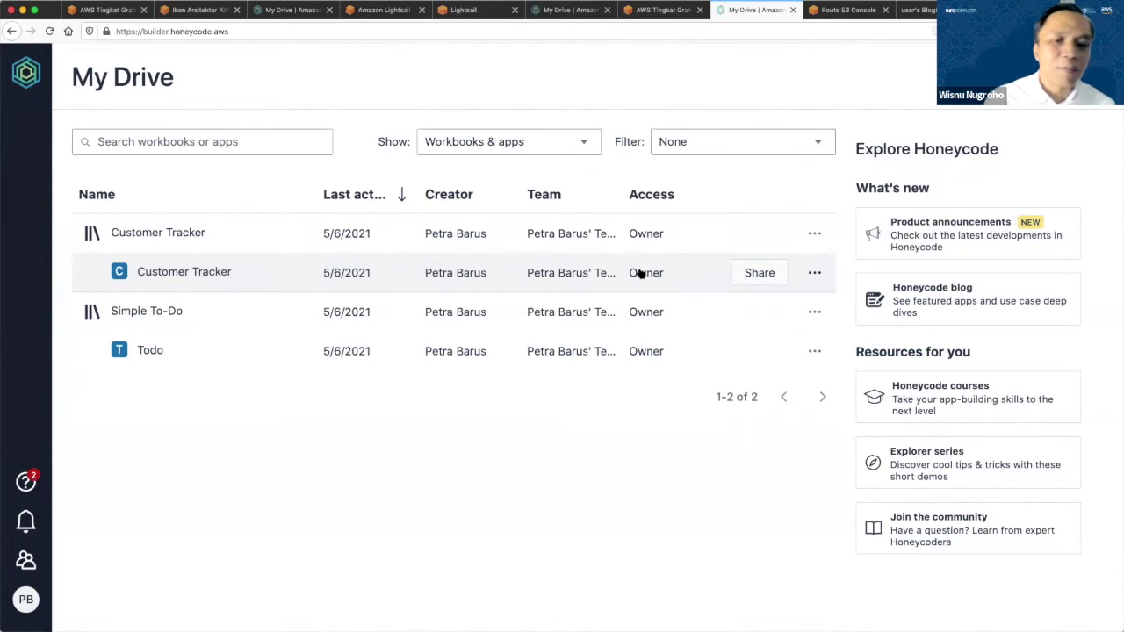
Open Simple To-Do's Tasks table and insert an empty column left of First Name.
{"action": "left_click", "coordinate": [147, 314]}
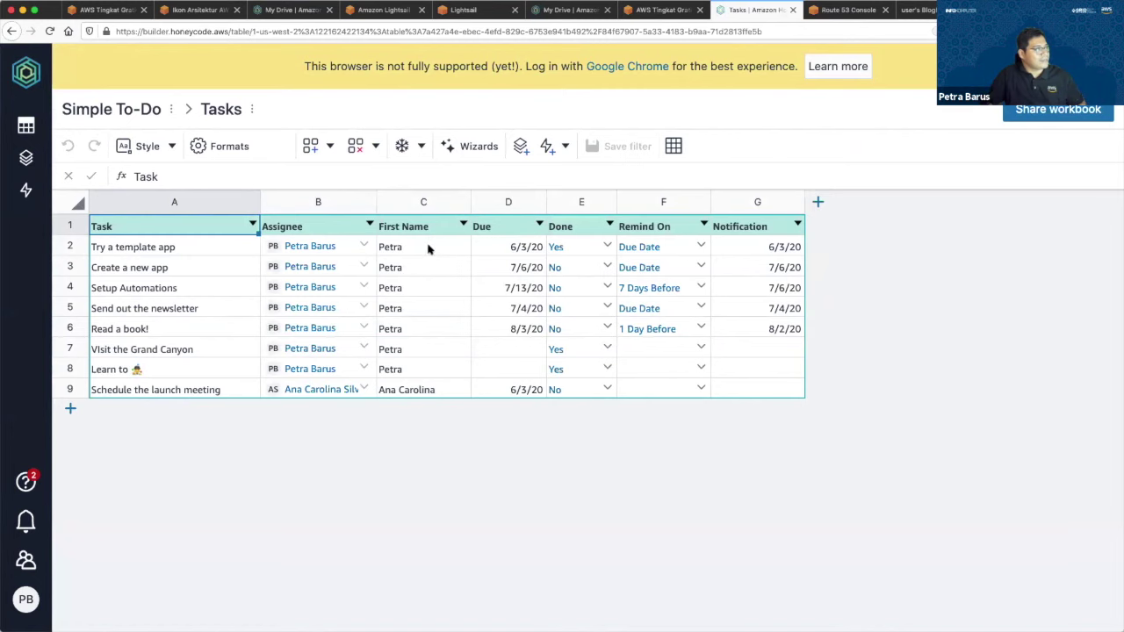
{"action": "left_click", "coordinate": [318, 249]}
{"action": "left_click", "coordinate": [391, 202]}
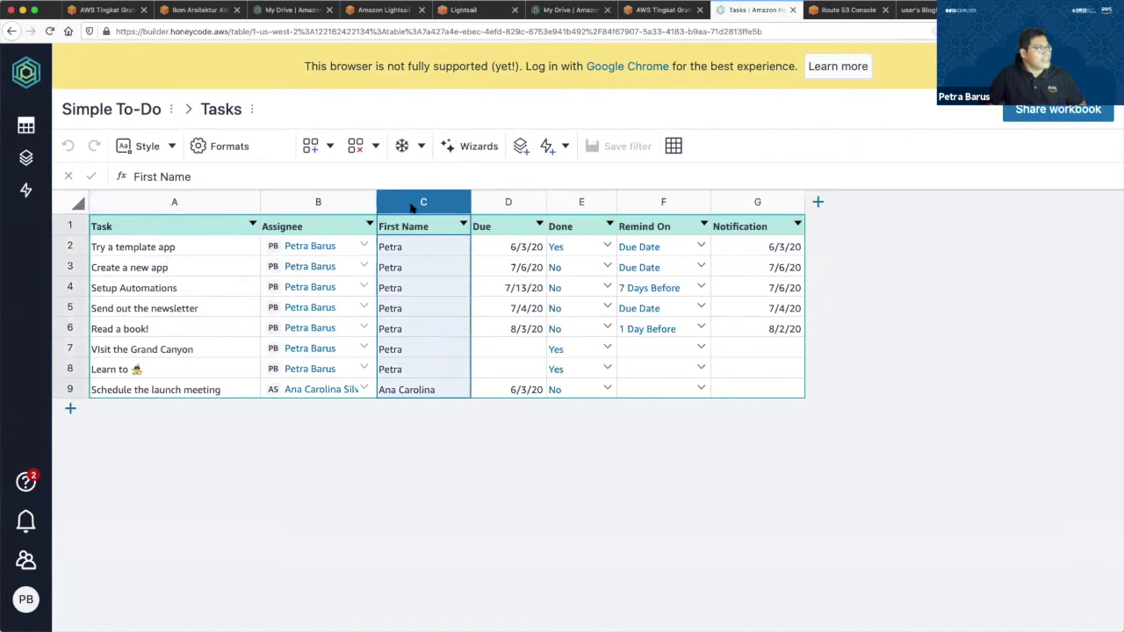
{"action": "right_click", "coordinate": [473, 339]}
{"action": "mouse_move", "coordinate": [479, 335]}
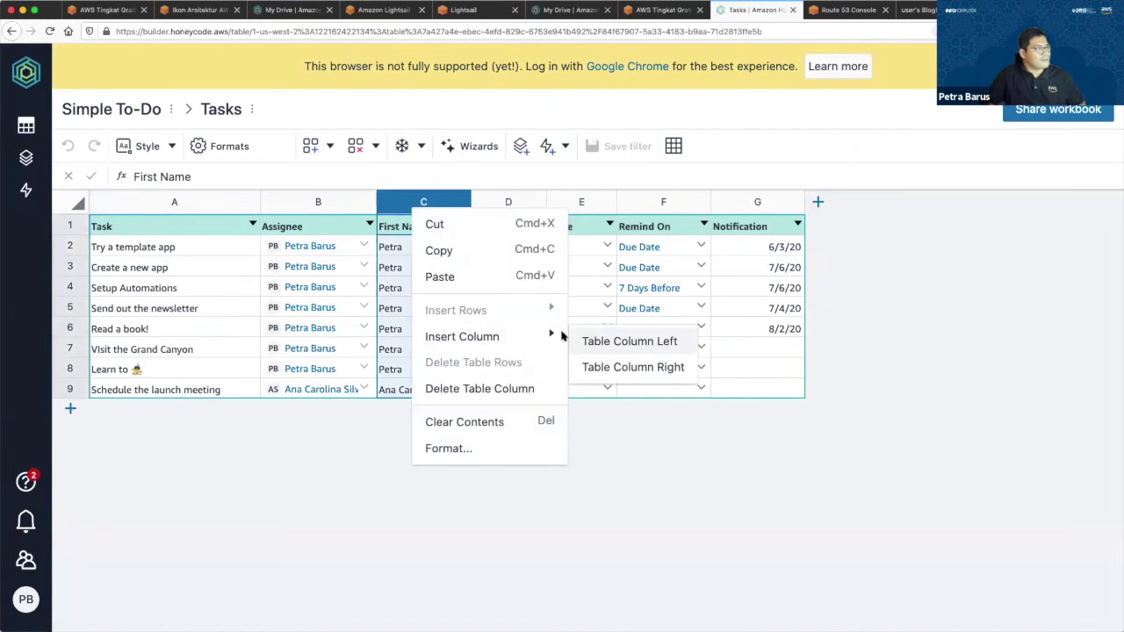
{"action": "left_click", "coordinate": [597, 343]}
Name the new column C header 'Manager'.
{"action": "double_click", "coordinate": [424, 226]}
{"action": "type", "text": "Man"}
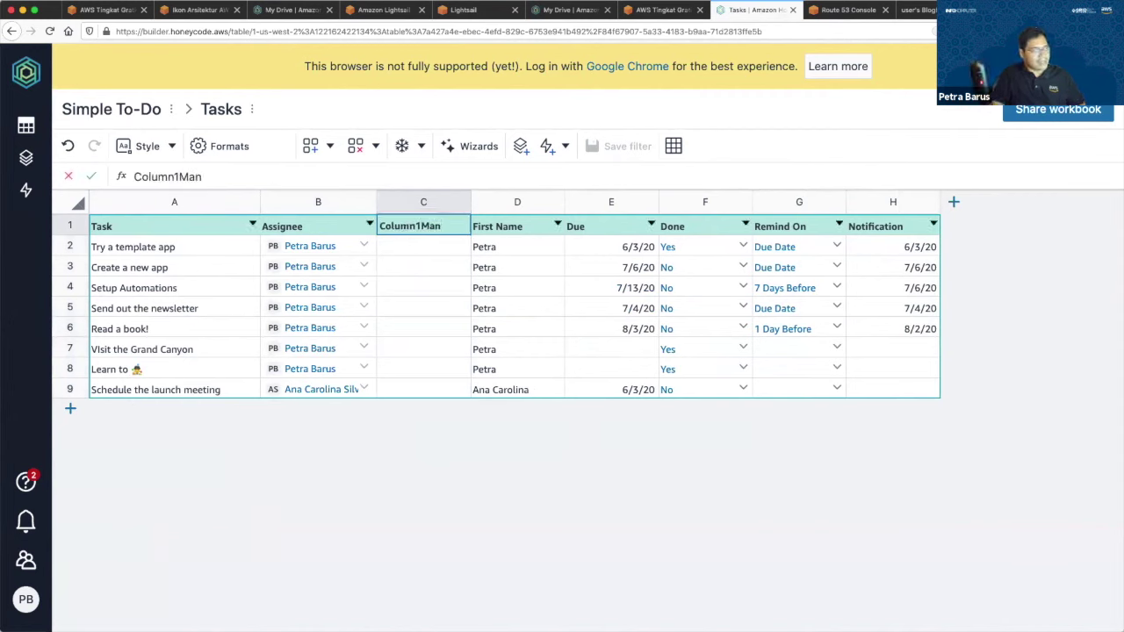
{"action": "double_click", "coordinate": [405, 226]}
{"action": "type", "text": "Manager"}
{"action": "left_click", "coordinate": [412, 250]}
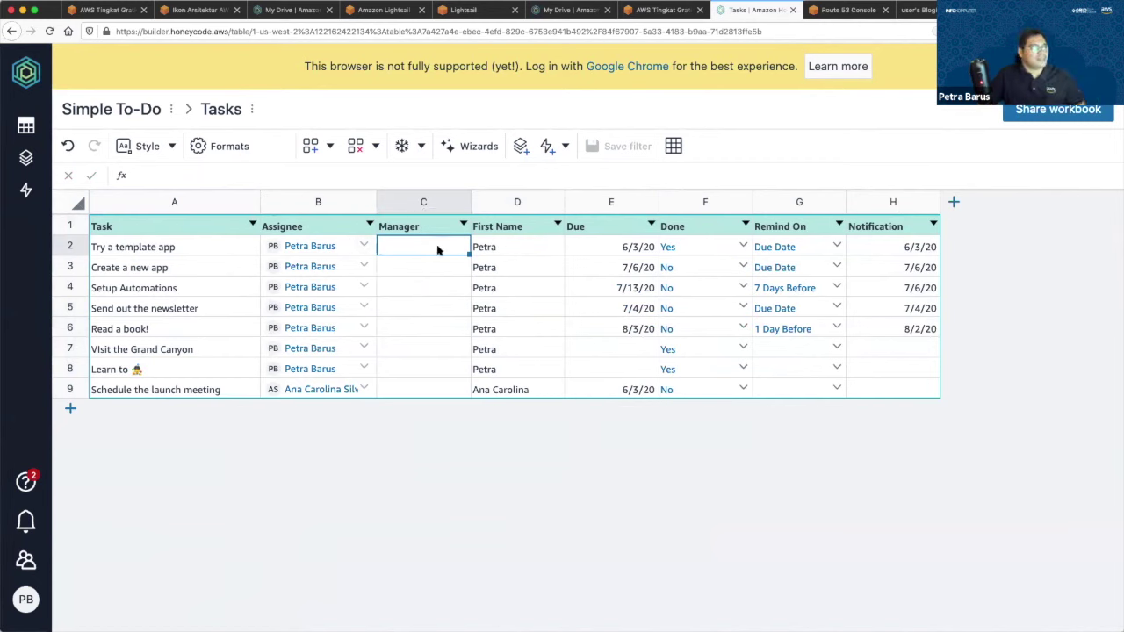
Enter 'Cakra' in C2, peek at the Manager sort options, then clear the cell.
{"action": "double_click", "coordinate": [432, 249]}
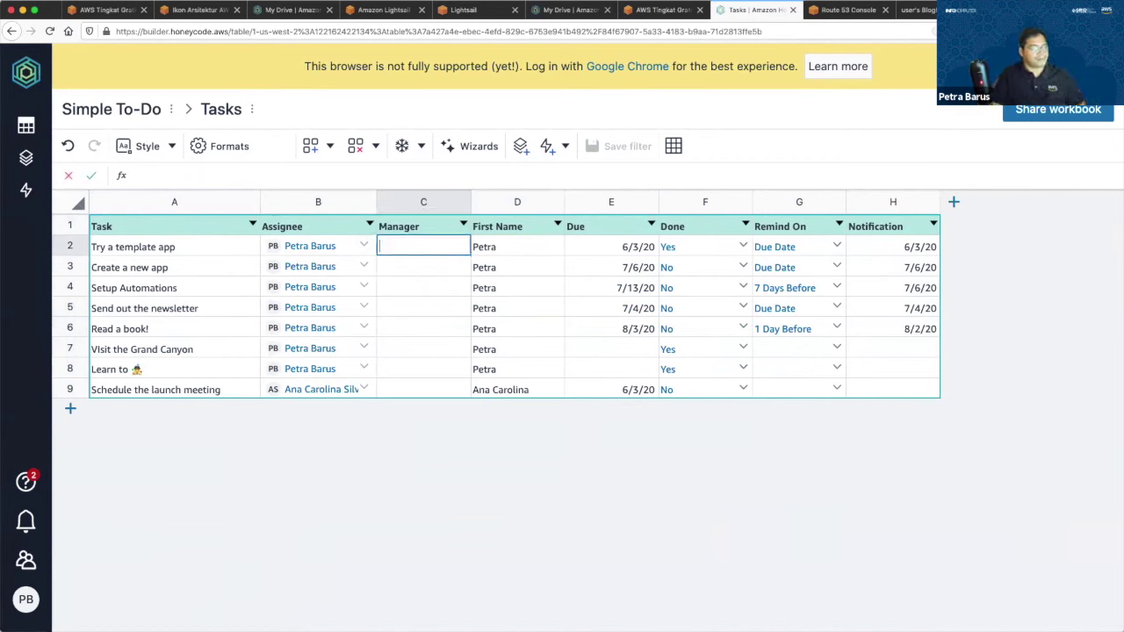
{"action": "type", "text": "Cakra"}
{"action": "key", "text": "Return"}
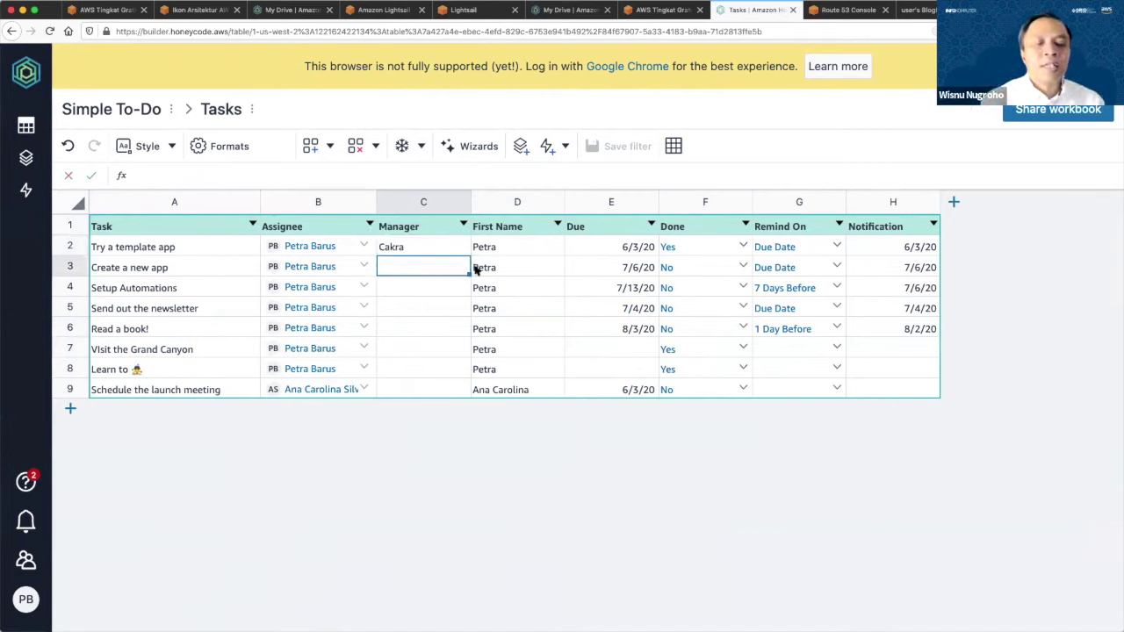
{"action": "left_click", "coordinate": [442, 245]}
{"action": "left_click", "coordinate": [462, 226]}
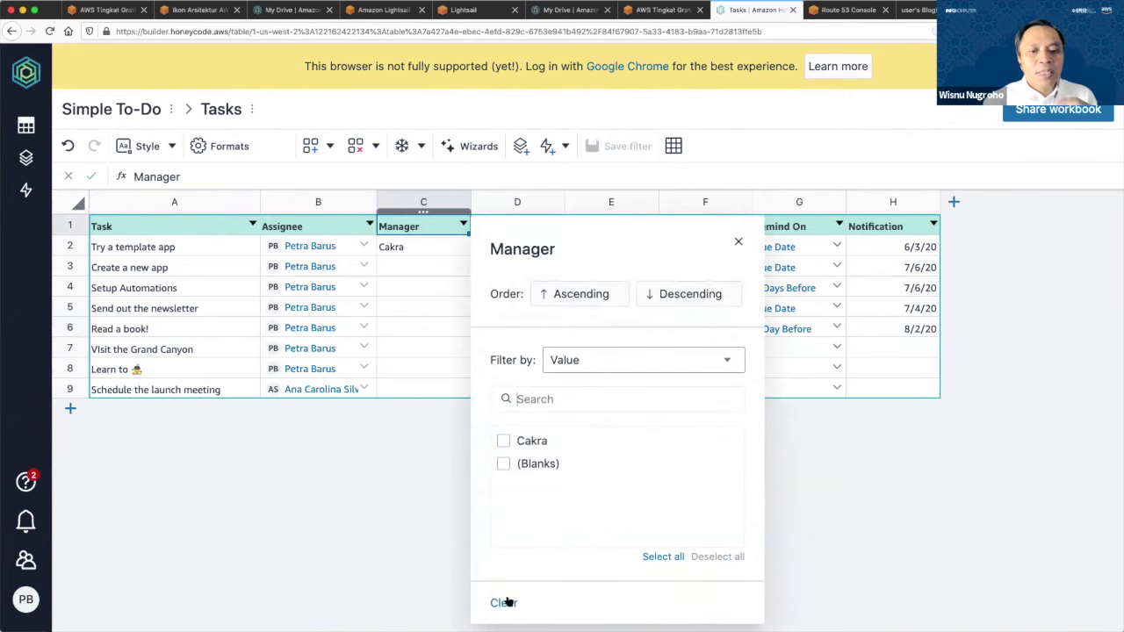
{"action": "left_click", "coordinate": [739, 242]}
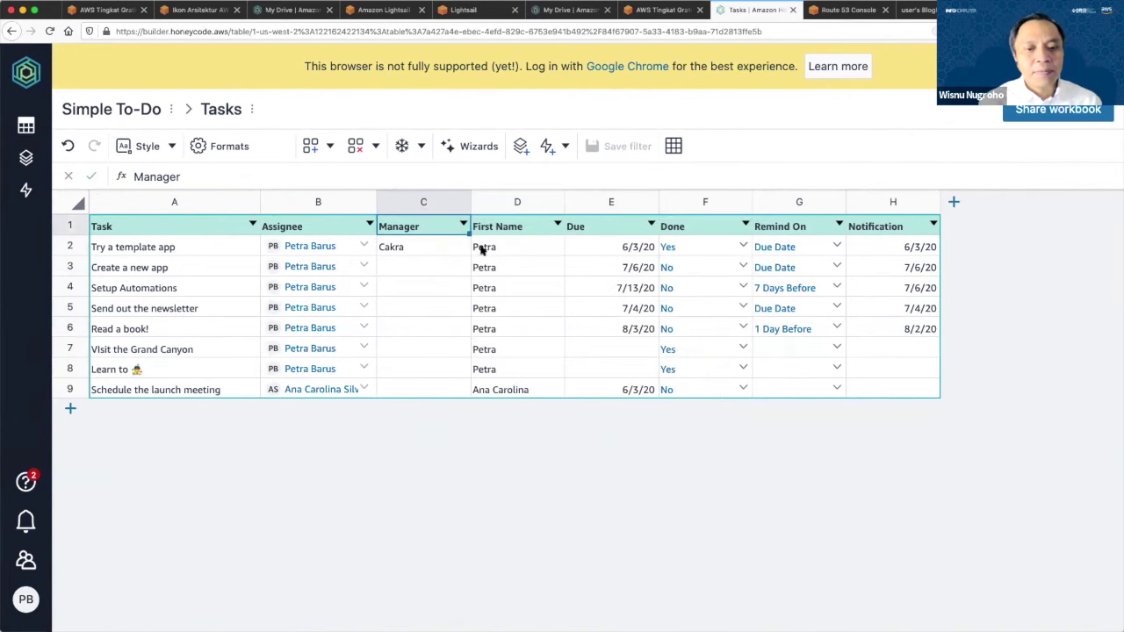
{"action": "left_click", "coordinate": [442, 249]}
{"action": "key", "text": "BackSpace"}
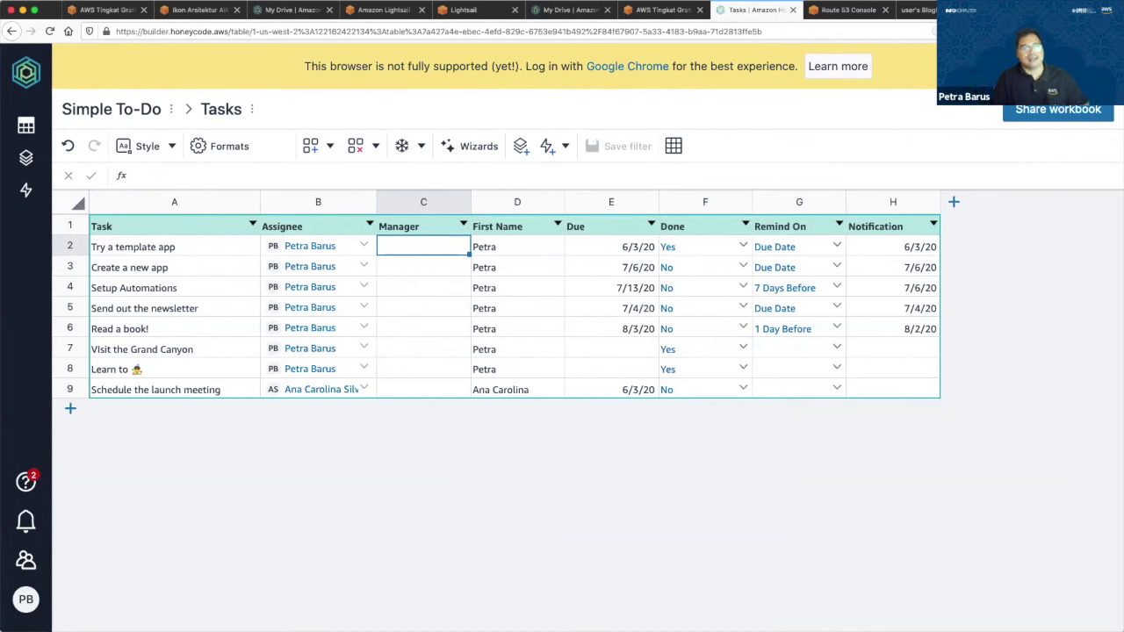
Step through the empty Manager cells, then open the Manager column's sort and filter options.
{"action": "double_click", "coordinate": [432, 247]}
{"action": "left_click", "coordinate": [440, 267]}
{"action": "left_click", "coordinate": [441, 287]}
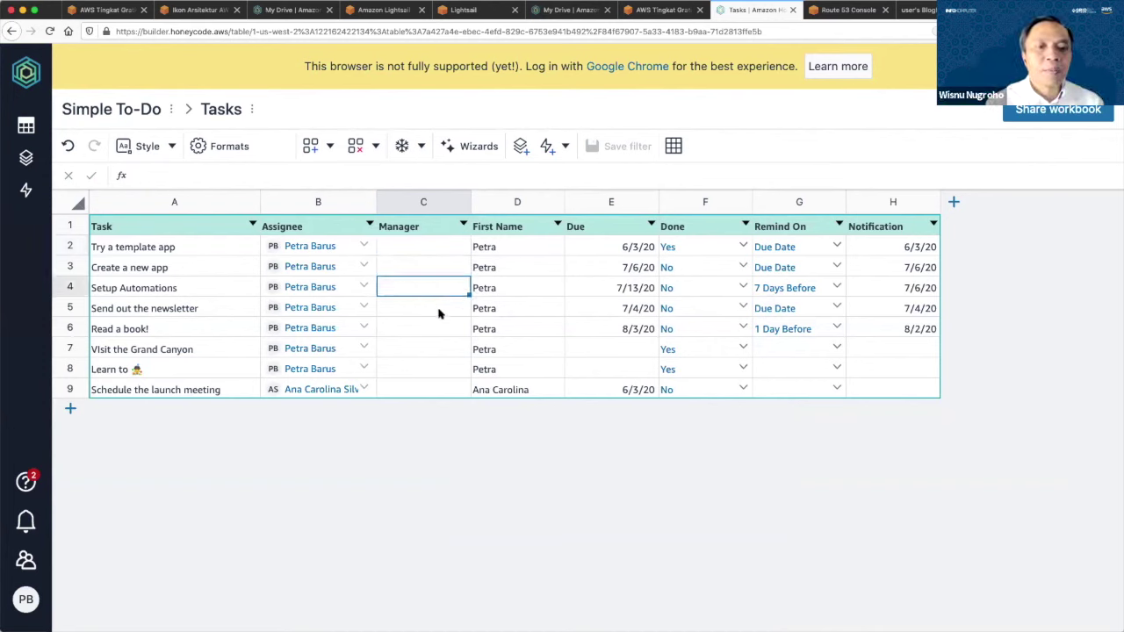
{"action": "left_click", "coordinate": [441, 308]}
{"action": "left_click", "coordinate": [441, 349]}
{"action": "left_click", "coordinate": [441, 378]}
{"action": "left_click", "coordinate": [444, 388]}
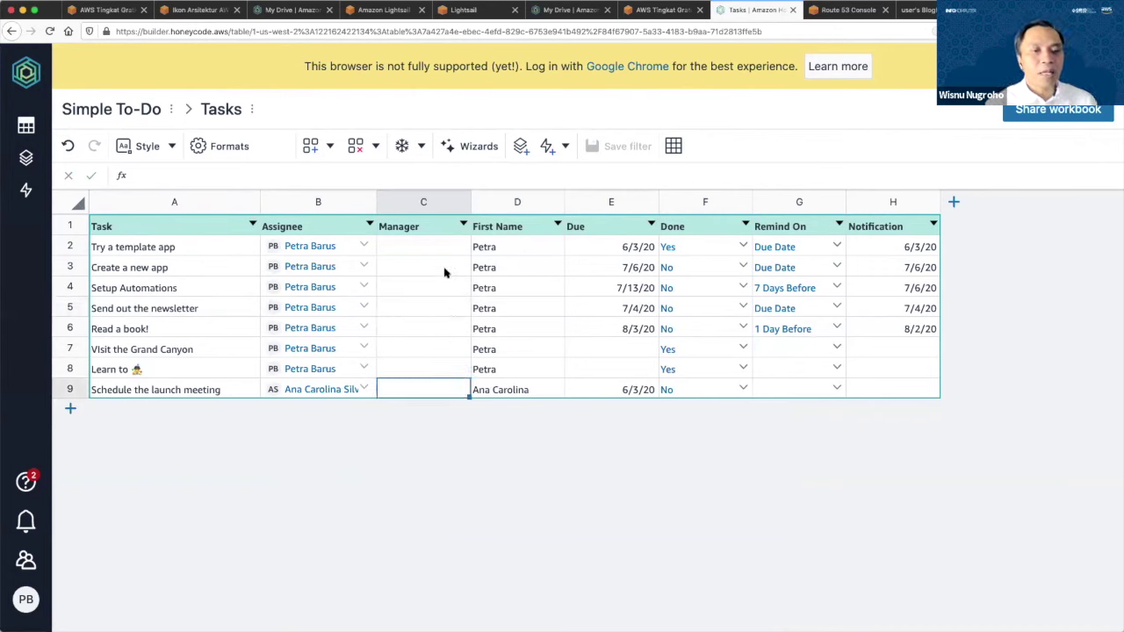
{"action": "left_click", "coordinate": [448, 247]}
{"action": "right_click", "coordinate": [448, 244]}
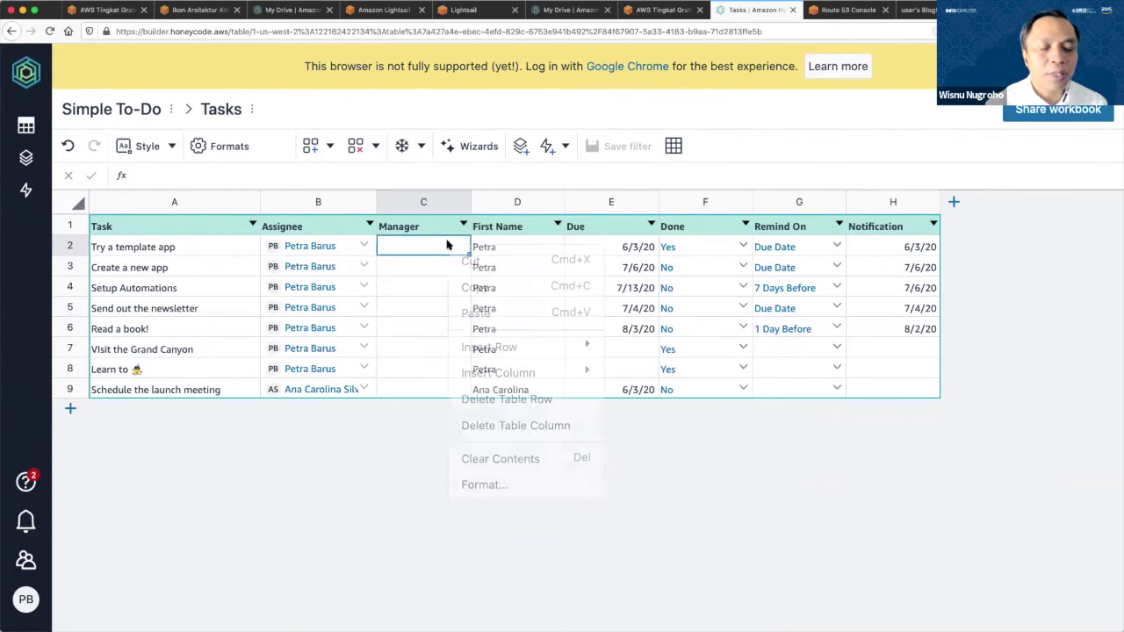
{"action": "left_click", "coordinate": [463, 226]}
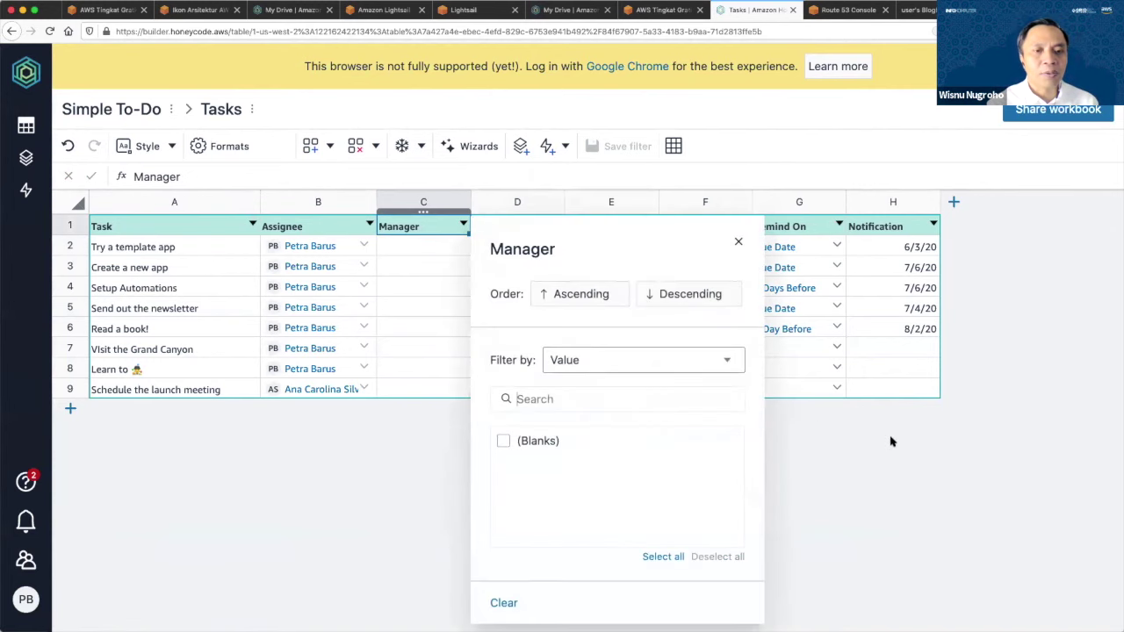
Close the Manager filter panel and open a new browser tab.
{"action": "left_click", "coordinate": [739, 244]}
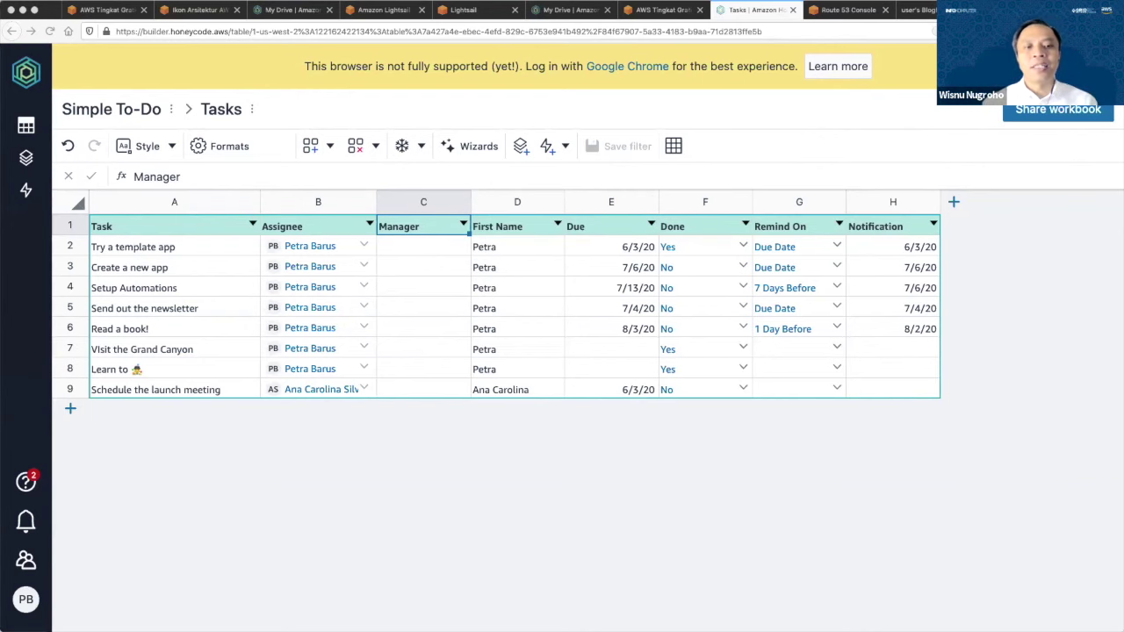
{"action": "key", "text": "super+t"}
Load app.honeycode.aws, then switch from Gmail to the Honeycode My Drive tab.
{"action": "type", "text": "ap"}
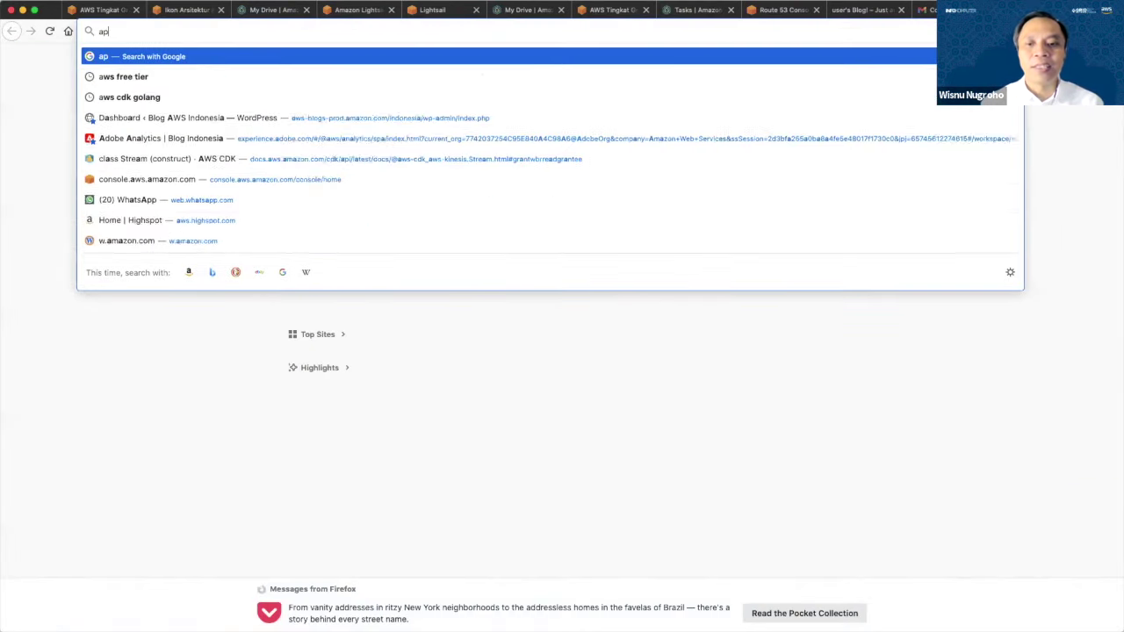
{"action": "type", "text": "p.honeycode.aws"}
{"action": "key", "text": "Return"}
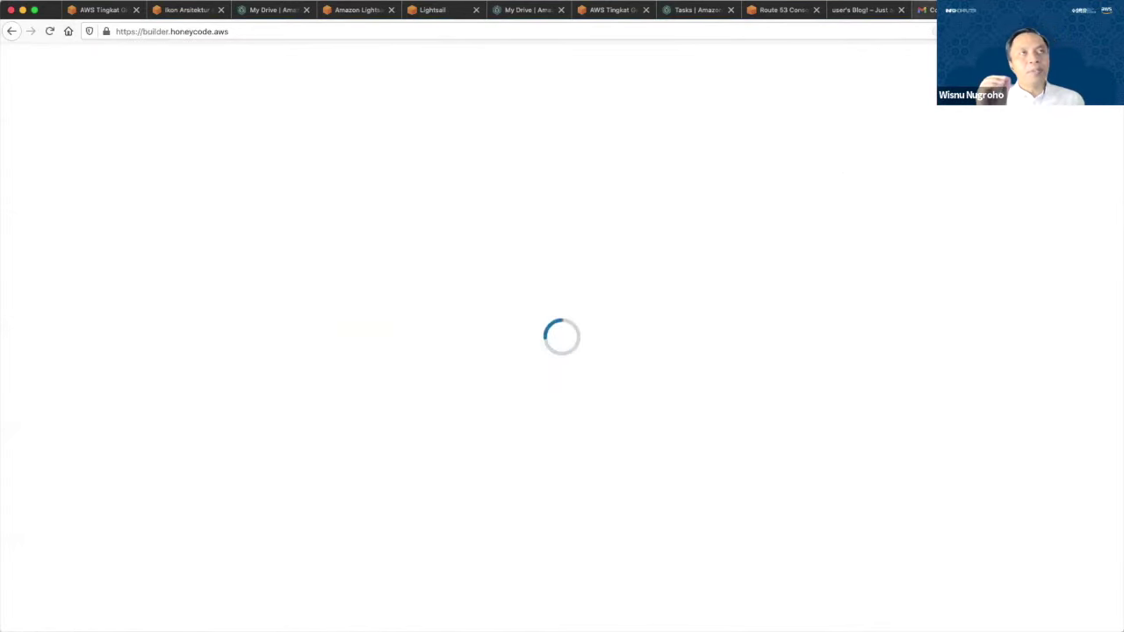
{"action": "key", "text": "ctrl+shift+Tab"}
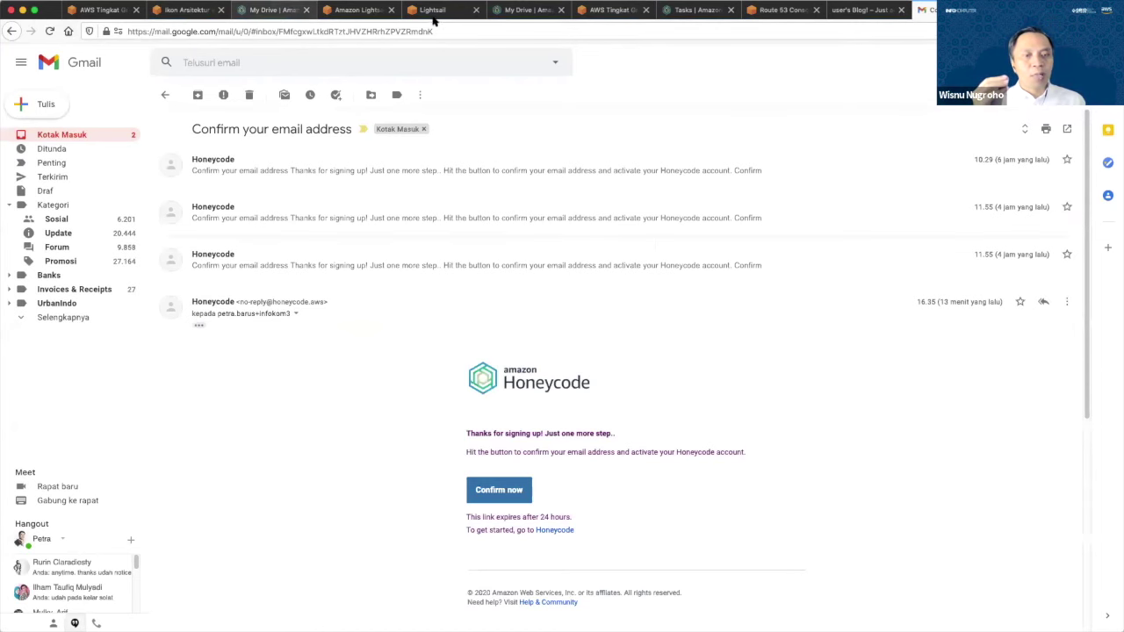
{"action": "key", "text": "super+3"}
{"action": "left_click", "coordinate": [433, 11]}
{"action": "key", "text": "super+3"}
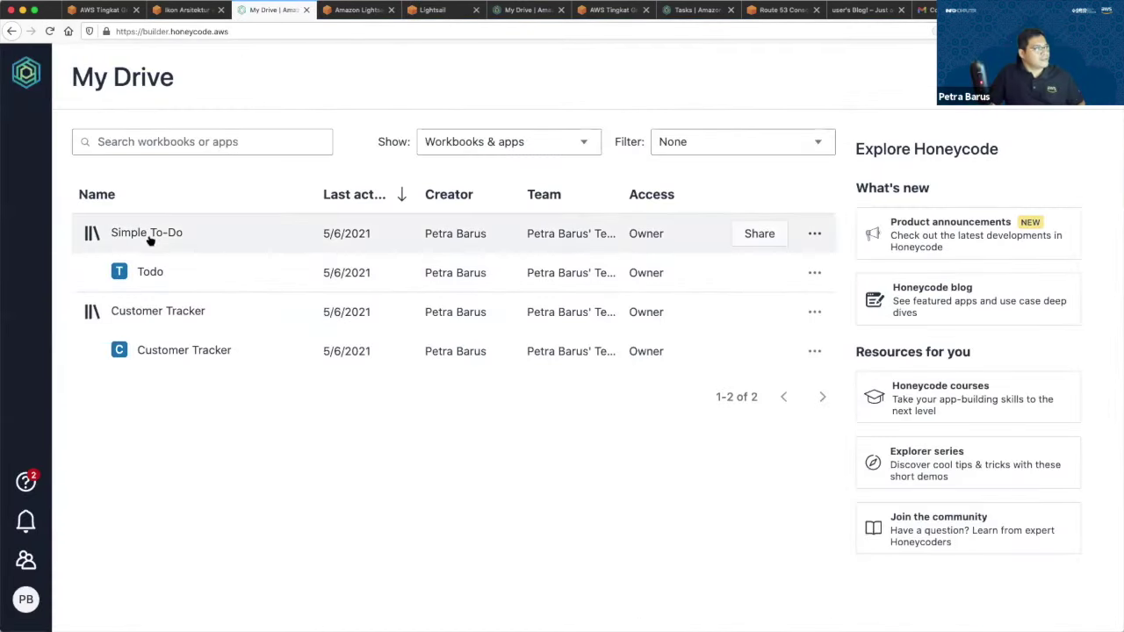
Launch the Customer Tracker app from My Drive to see its Customers status summary.
{"action": "left_click", "coordinate": [154, 347]}
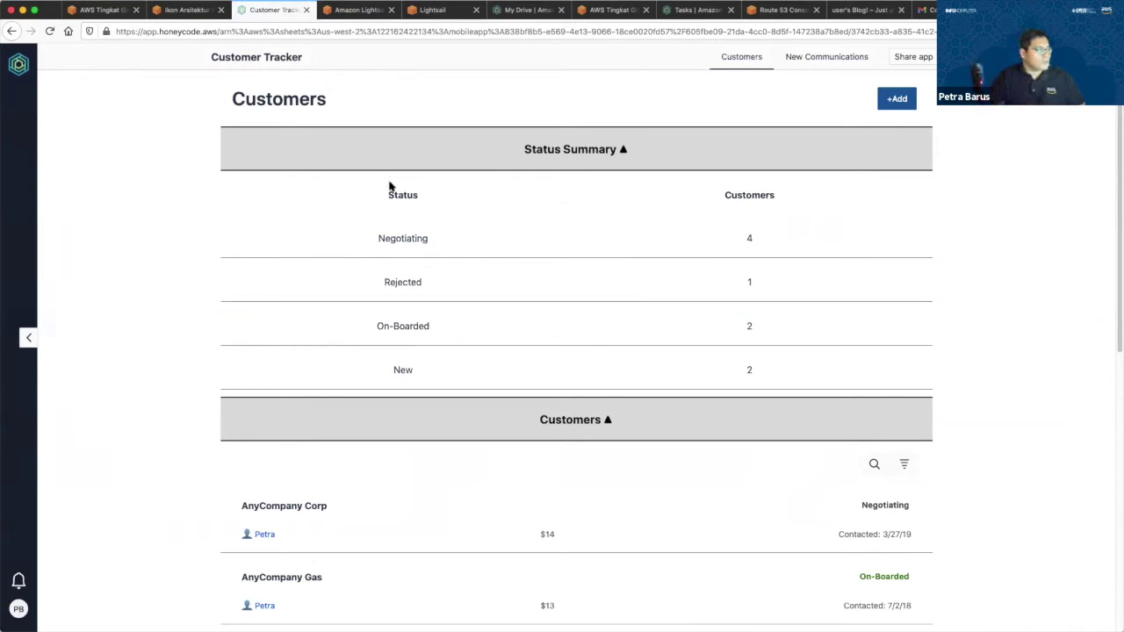
Check and close the profile details, then go back from the Customer Tracker app.
{"action": "left_click", "coordinate": [18, 606]}
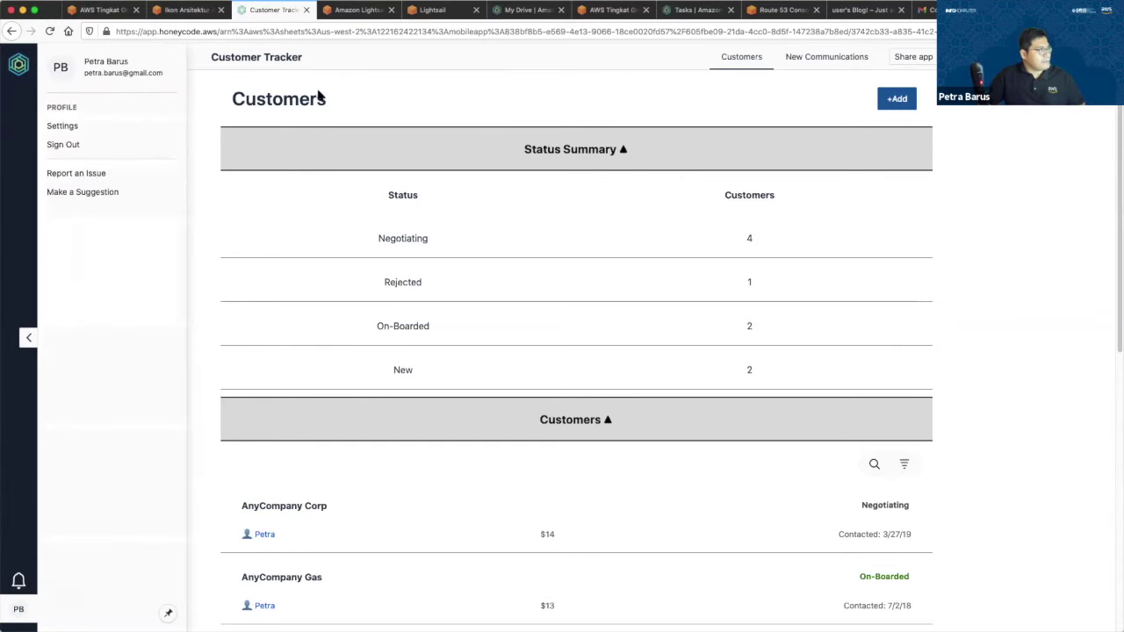
{"action": "left_click", "coordinate": [208, 103]}
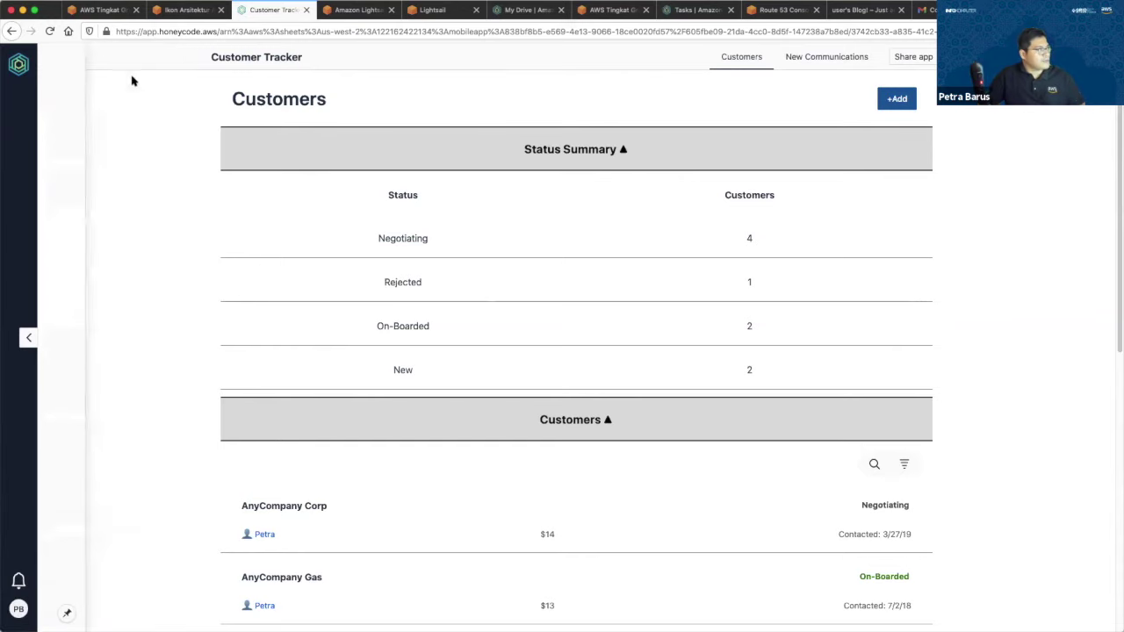
{"action": "left_click", "coordinate": [10, 31]}
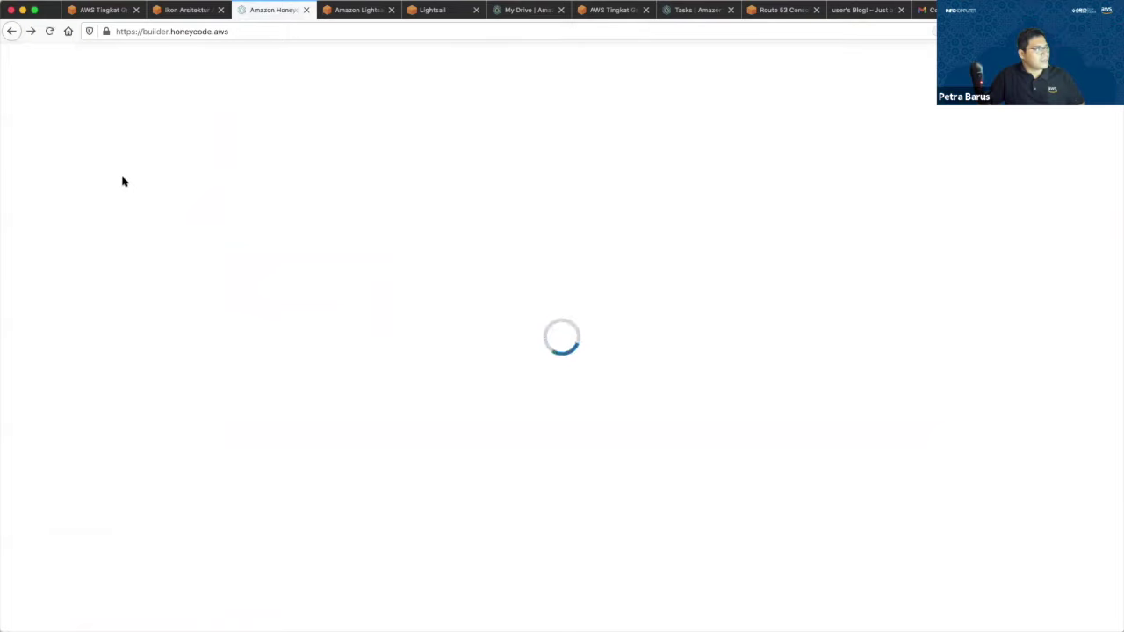
View the team's members page from Teams and dismiss the Honeycode Help tips.
{"action": "left_click", "coordinate": [26, 563]}
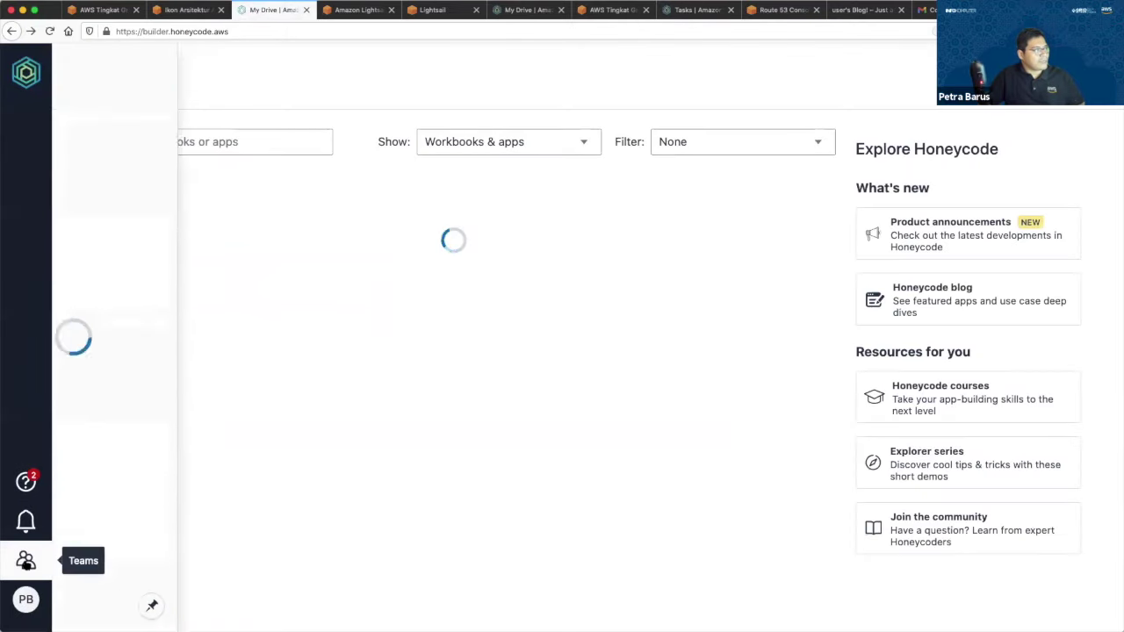
{"action": "left_click", "coordinate": [125, 103]}
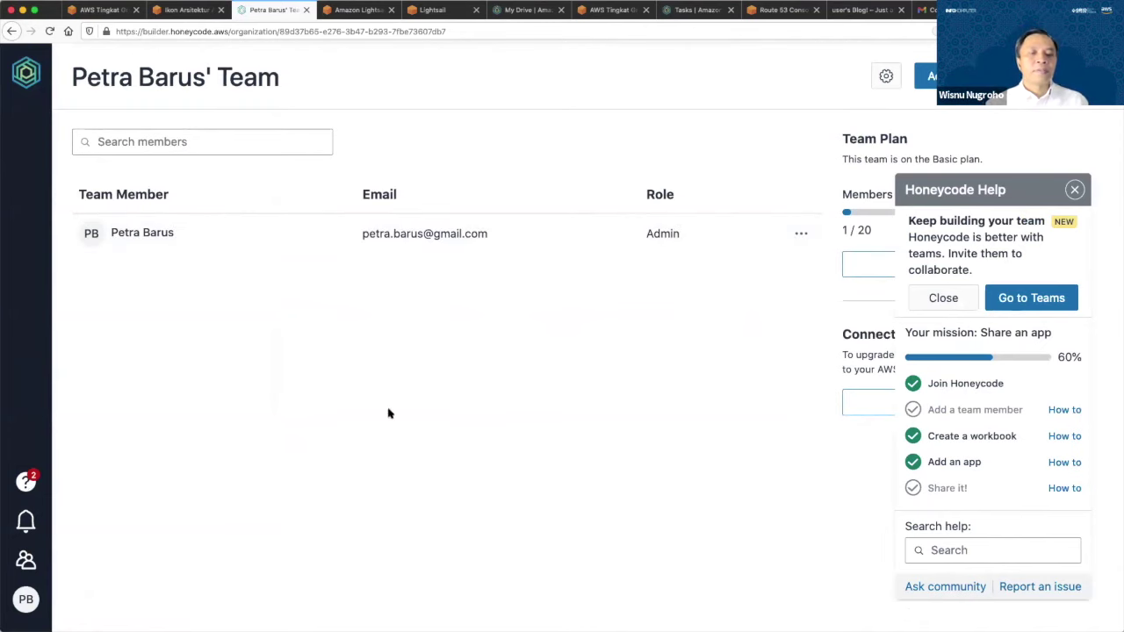
{"action": "left_click", "coordinate": [1074, 189]}
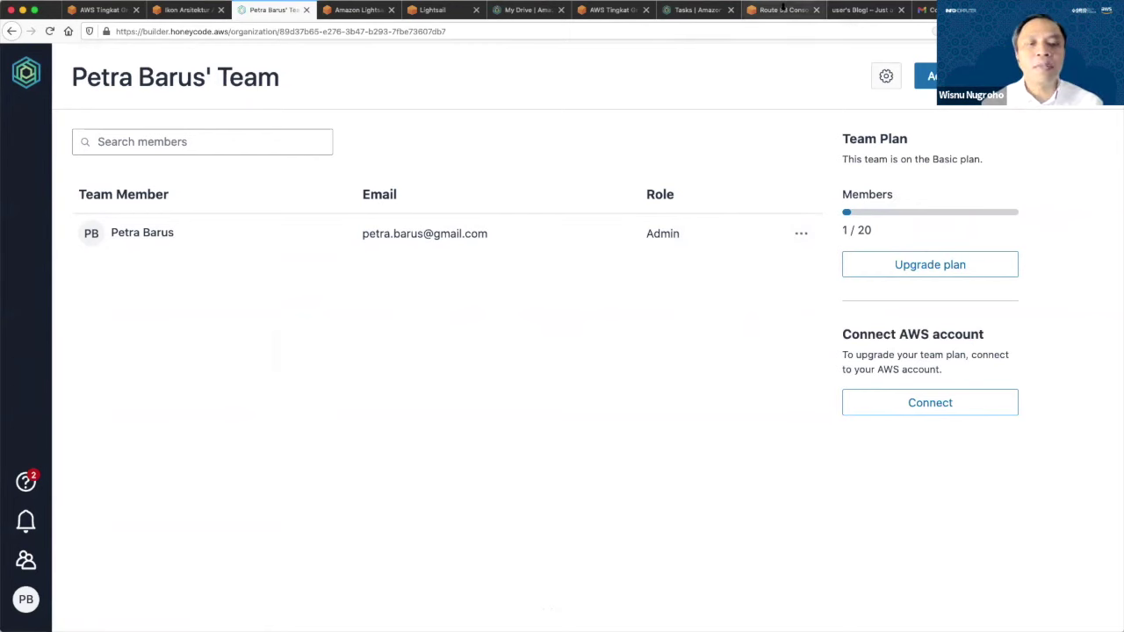
From the Simple To-Do tab's history, go to the Templates to Build Your Own Business App page.
{"action": "left_click", "coordinate": [694, 9]}
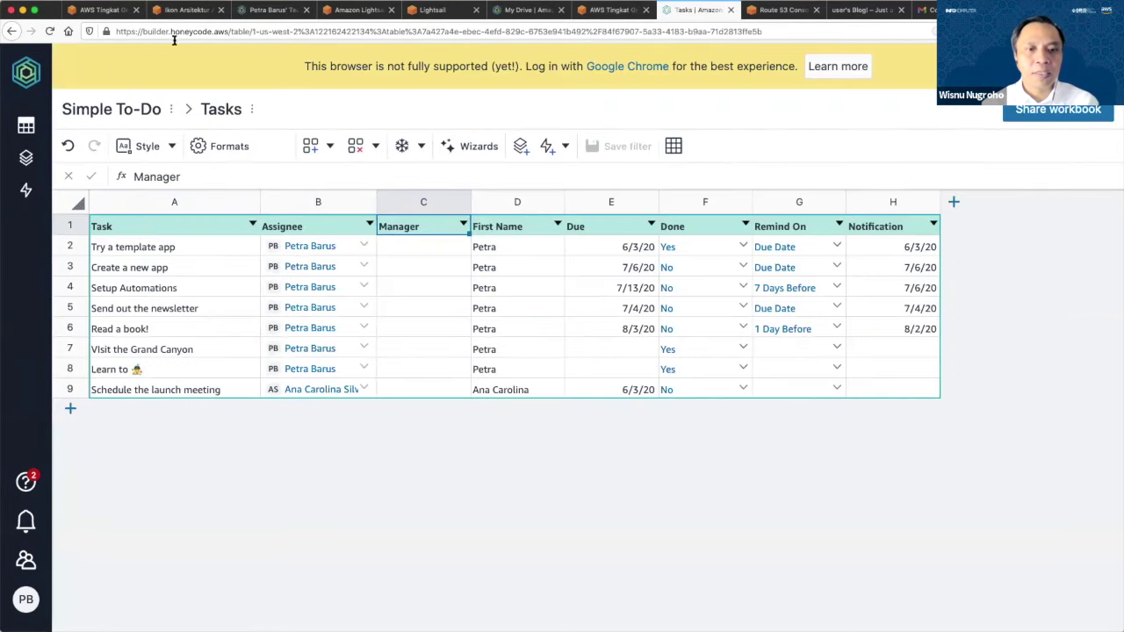
{"action": "right_click", "coordinate": [9, 31]}
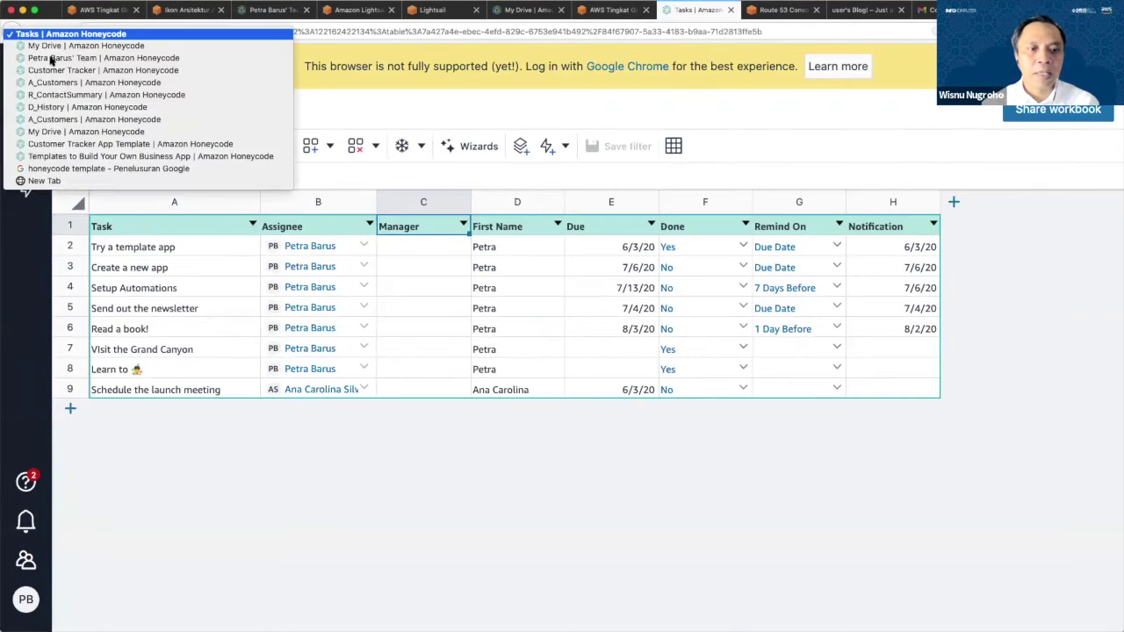
{"action": "left_click", "coordinate": [122, 157]}
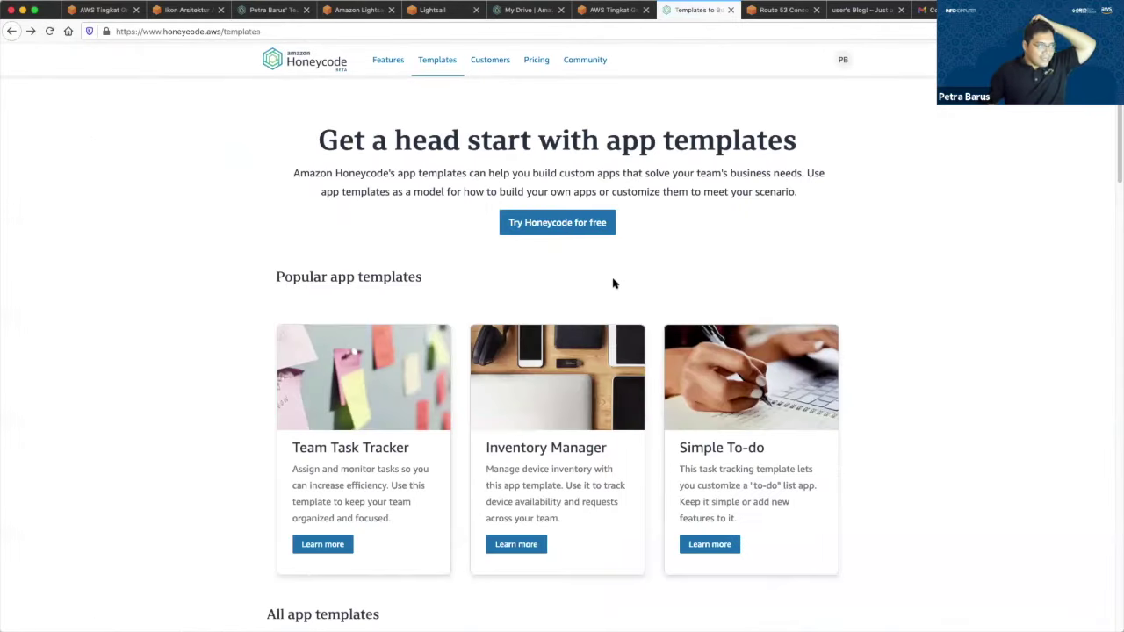
Scroll down the templates page while highlighting the Inventory Manager description.
{"action": "scroll", "coordinate": [612, 281], "scroll_direction": "down", "scroll_amount": 2}
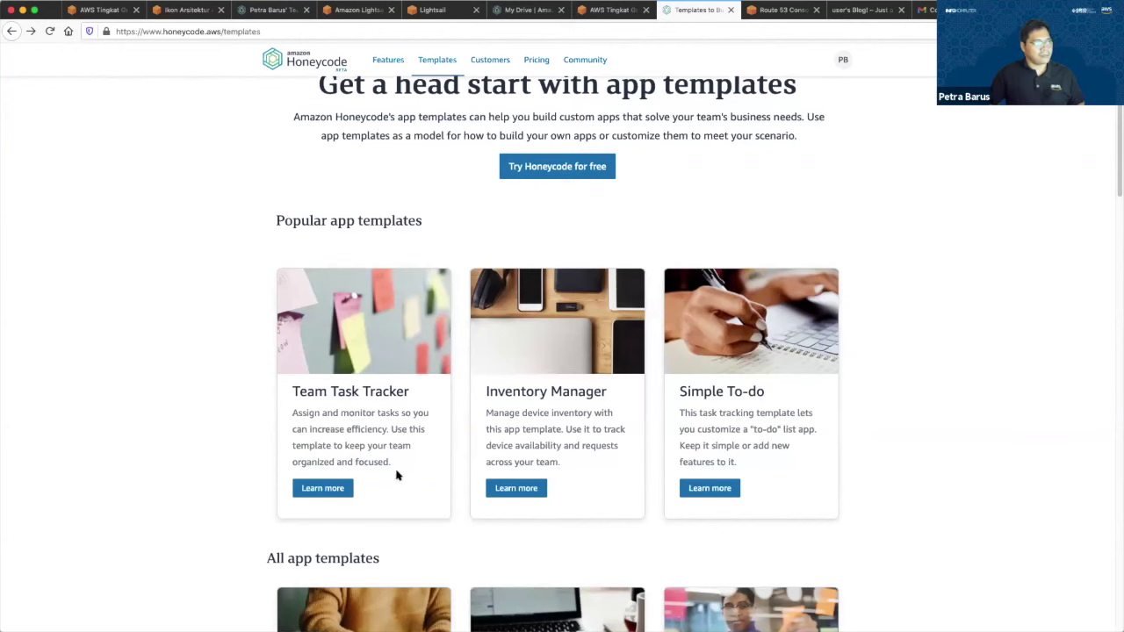
{"action": "scroll", "coordinate": [366, 387], "scroll_direction": "down", "scroll_amount": 1}
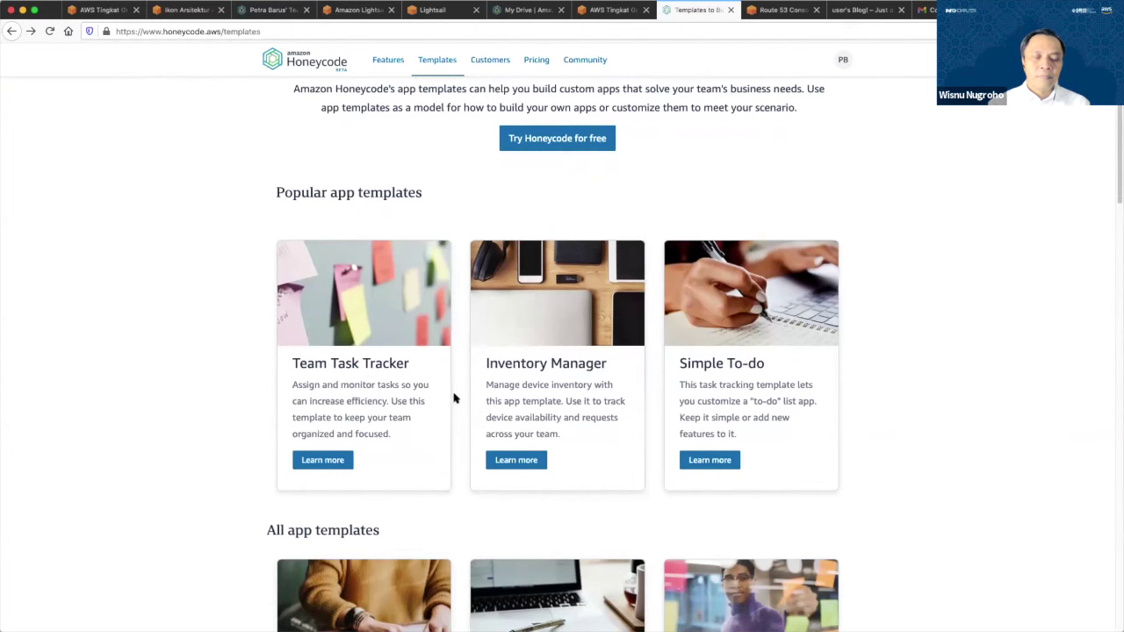
{"action": "scroll", "coordinate": [492, 369], "scroll_direction": "down", "scroll_amount": 1}
{"action": "left_click_drag", "start_coordinate": [485, 352], "coordinate": [603, 428]}
{"action": "left_click", "coordinate": [604, 426]}
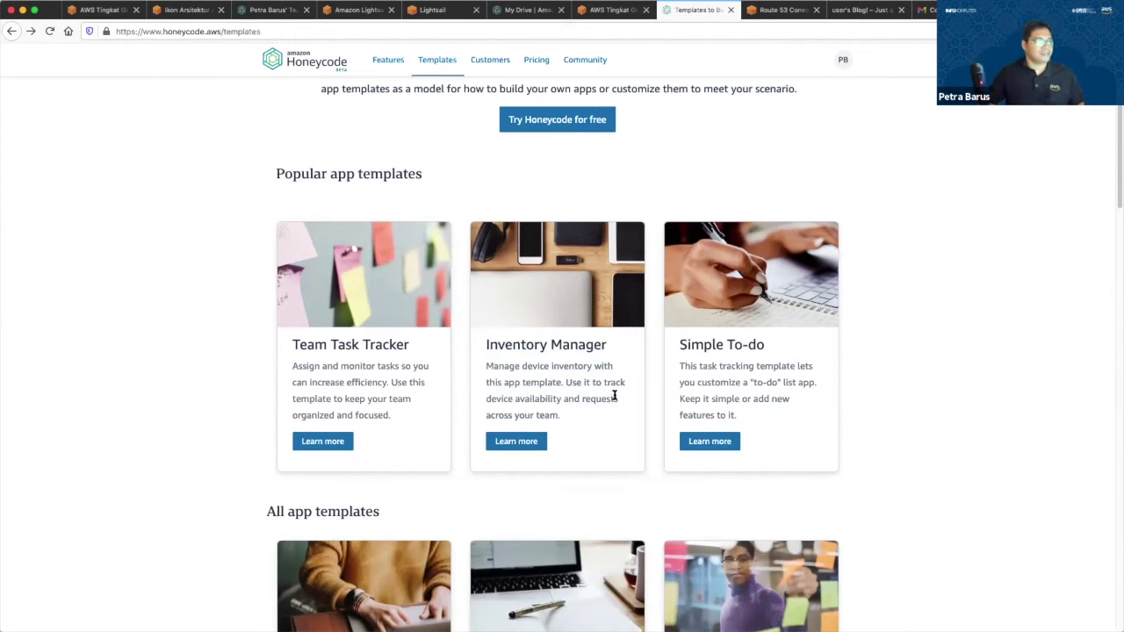
Read through All app templates, highlighting the Budget Approval and Content Tracker descriptions.
{"action": "scroll", "coordinate": [615, 397], "scroll_direction": "down", "scroll_amount": 2}
{"action": "scroll", "coordinate": [613, 405], "scroll_direction": "down", "scroll_amount": 4}
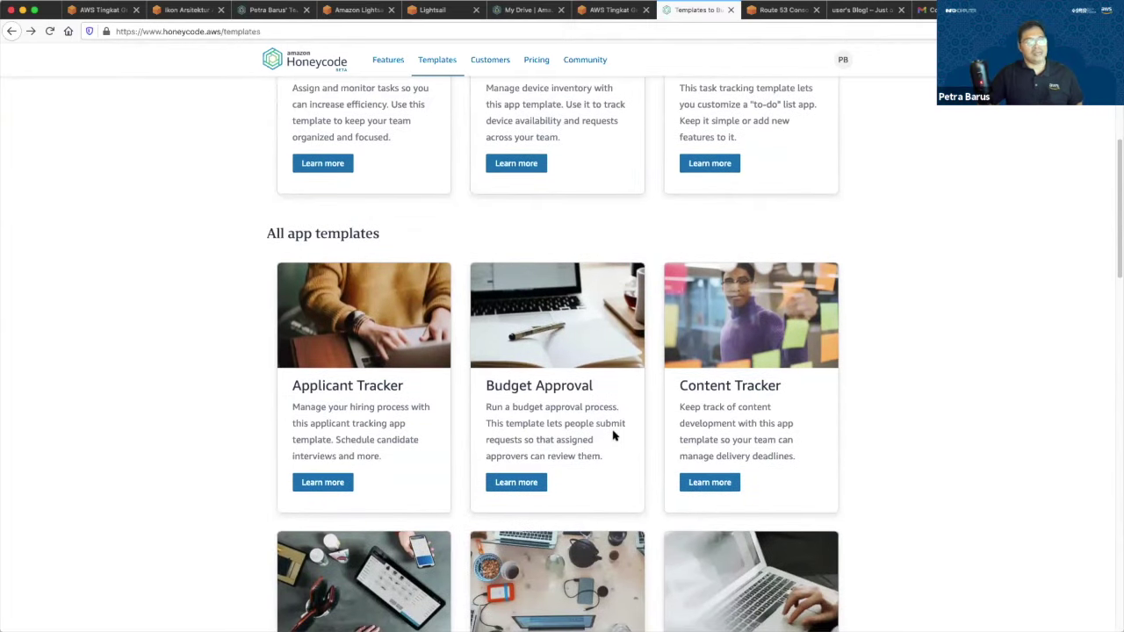
{"action": "left_click_drag", "start_coordinate": [486, 407], "coordinate": [613, 436]}
{"action": "left_click", "coordinate": [613, 435]}
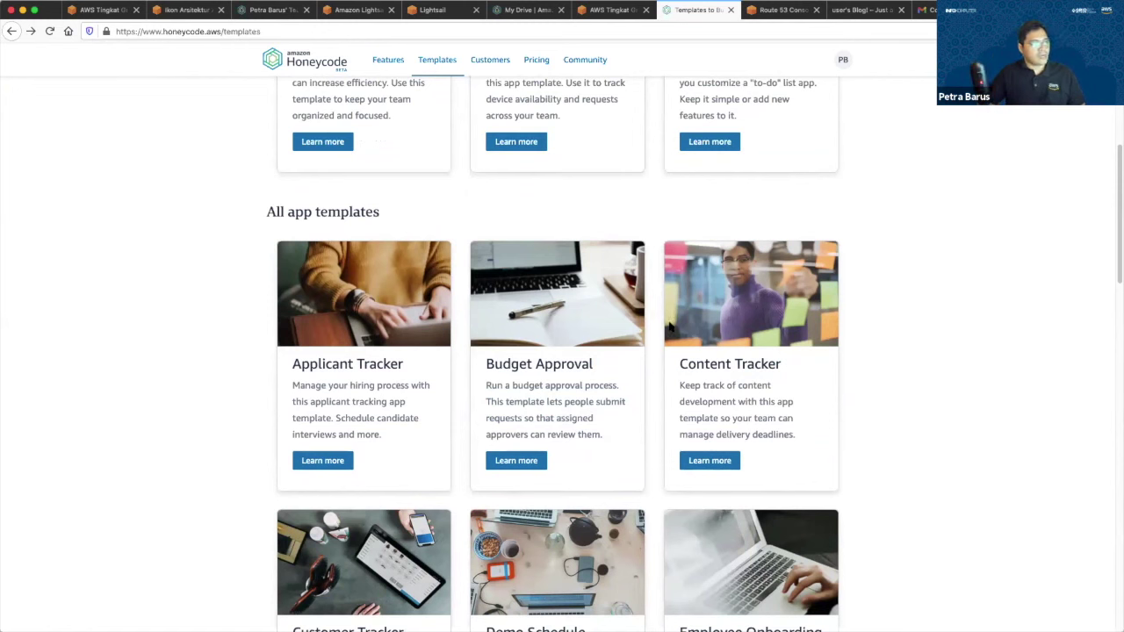
{"action": "scroll", "coordinate": [848, 374], "scroll_direction": "down", "scroll_amount": 1}
{"action": "scroll", "coordinate": [848, 374], "scroll_direction": "down", "scroll_amount": 2}
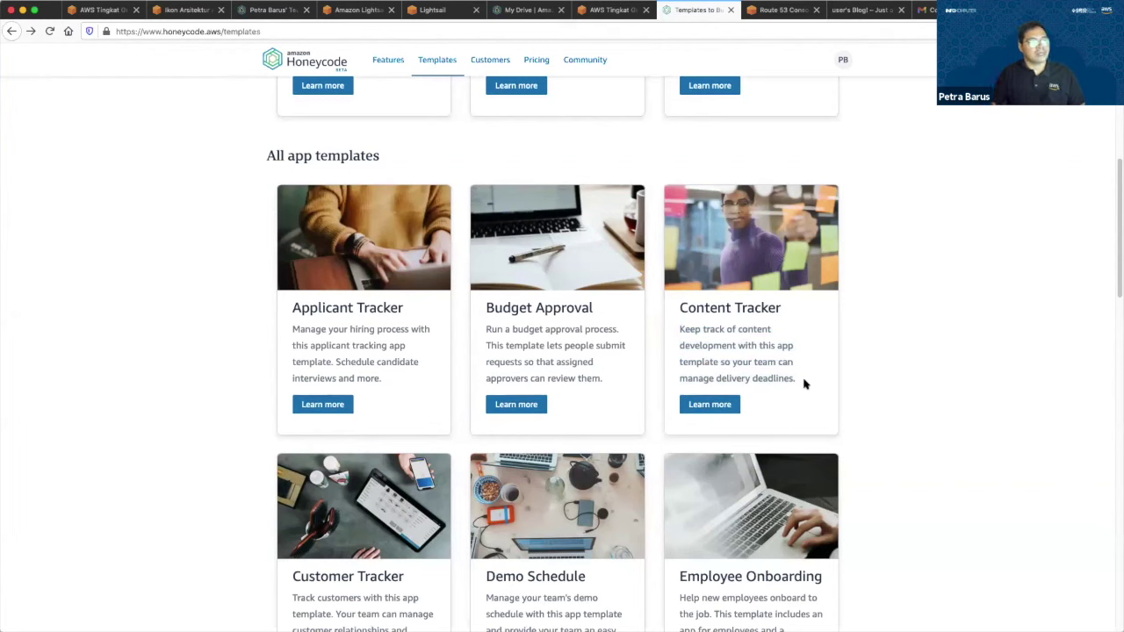
{"action": "left_click_drag", "start_coordinate": [679, 325], "coordinate": [802, 389]}
{"action": "left_click", "coordinate": [802, 389]}
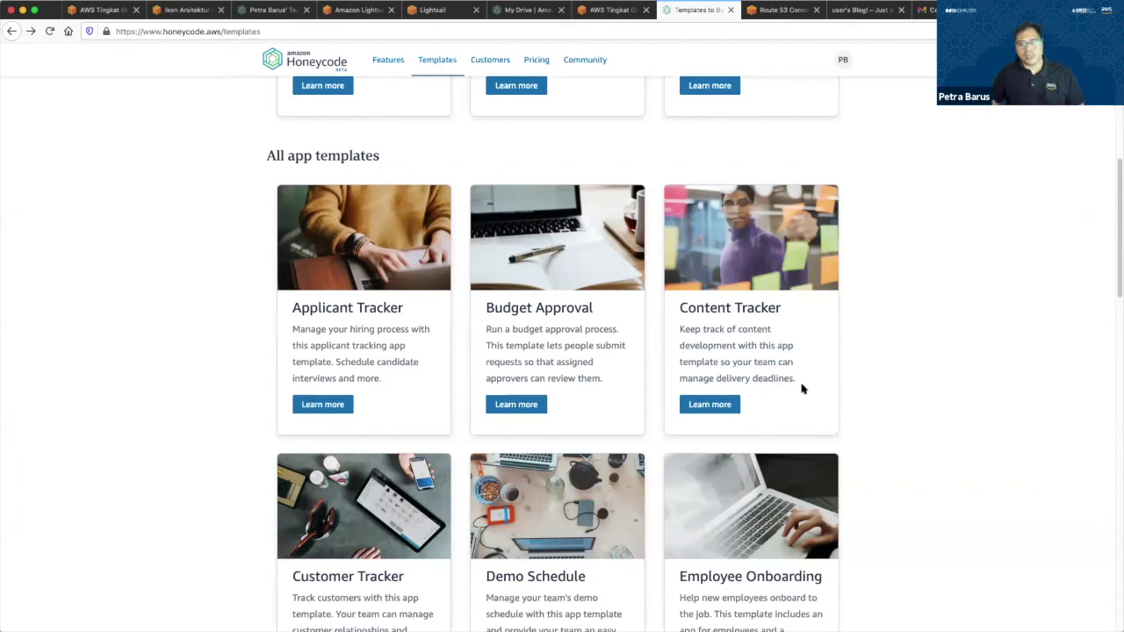
Highlight and re-read the Applicant Tracker card's title and description.
{"action": "scroll", "coordinate": [691, 382], "scroll_direction": "down", "scroll_amount": 2}
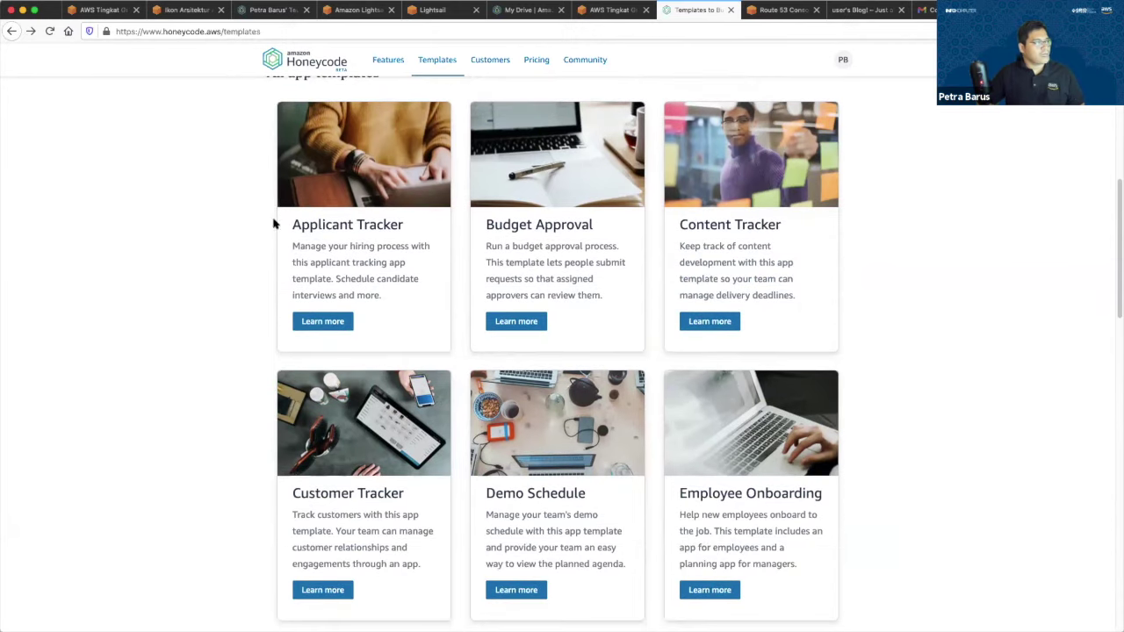
{"action": "triple_click", "coordinate": [400, 289]}
{"action": "left_click", "coordinate": [400, 292]}
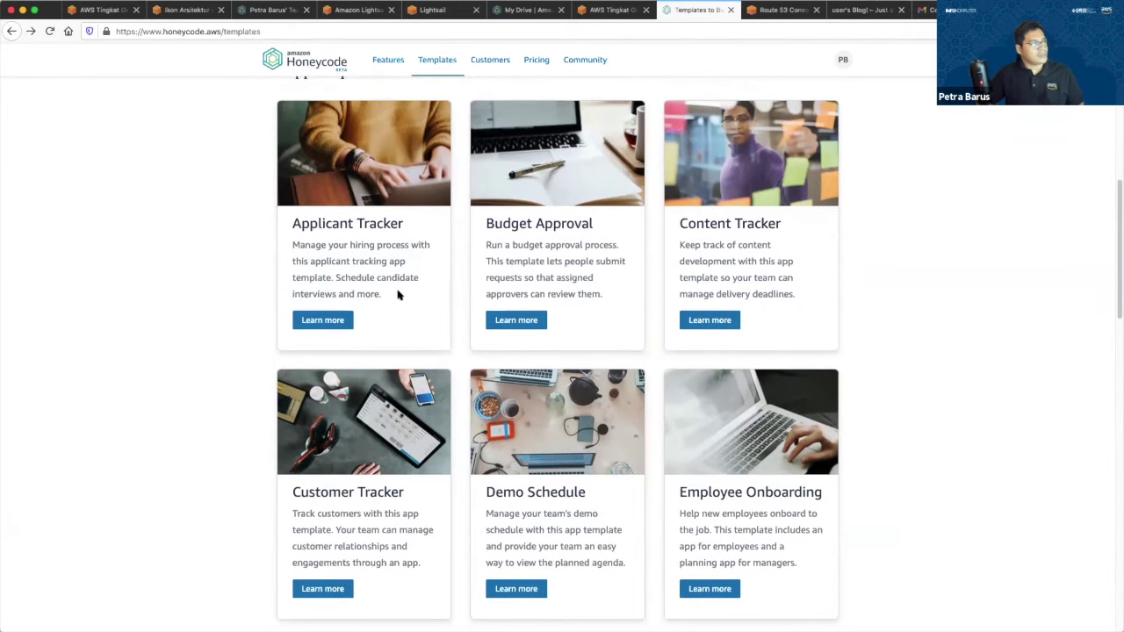
{"action": "triple_click", "coordinate": [407, 231]}
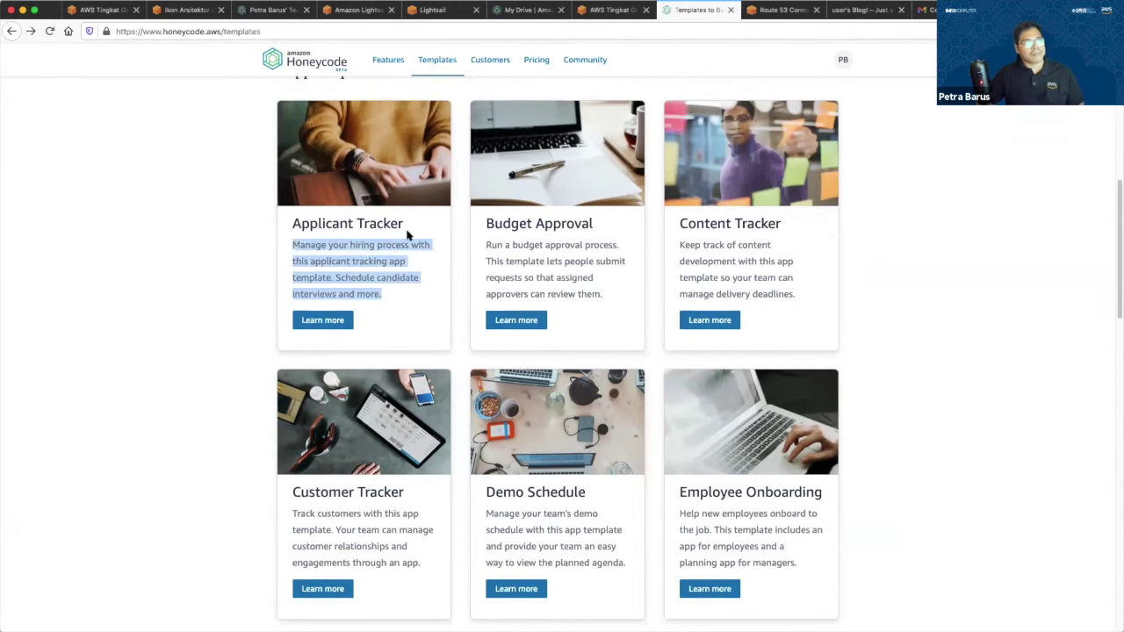
{"action": "scroll", "coordinate": [407, 233], "scroll_direction": "up", "scroll_amount": 1}
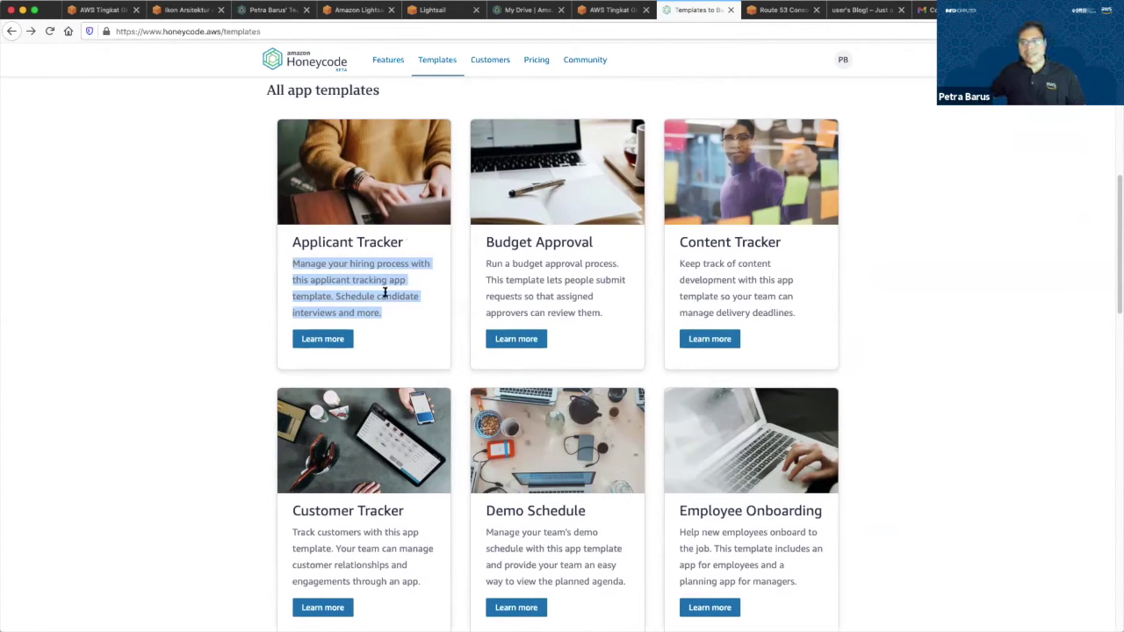
{"action": "left_click", "coordinate": [291, 261]}
{"action": "left_click_drag", "start_coordinate": [419, 322], "coordinate": [418, 319]}
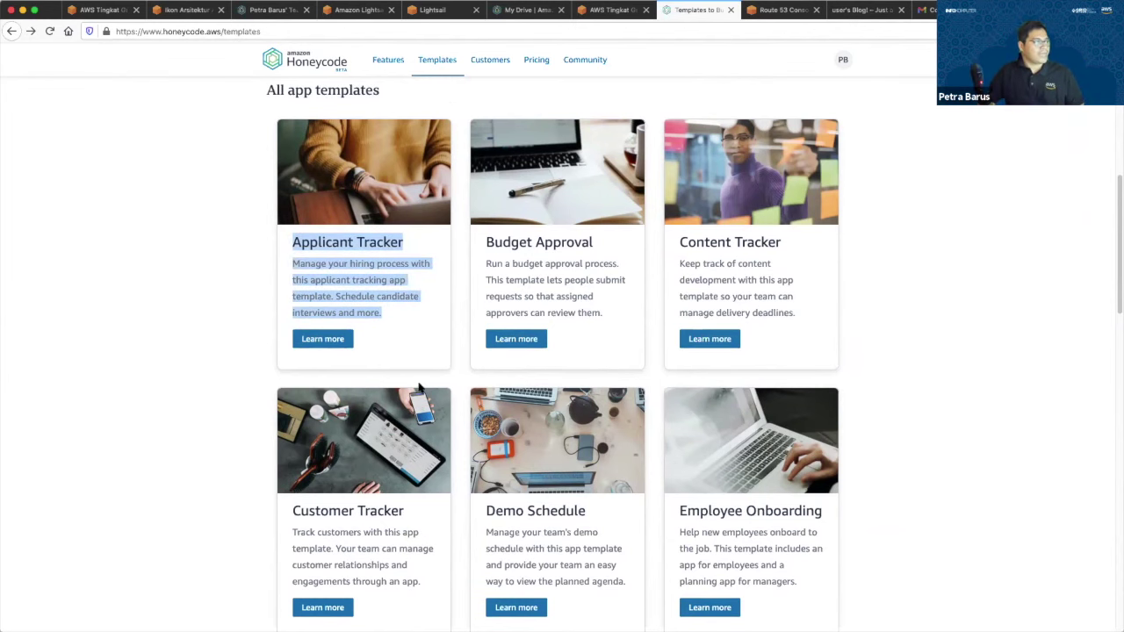
Scroll on, highlighting Customer Tracker and Employee Onboarding, down to Team Task Tracker.
{"action": "scroll", "coordinate": [419, 391], "scroll_direction": "down", "scroll_amount": 3}
{"action": "triple_click", "coordinate": [422, 442]}
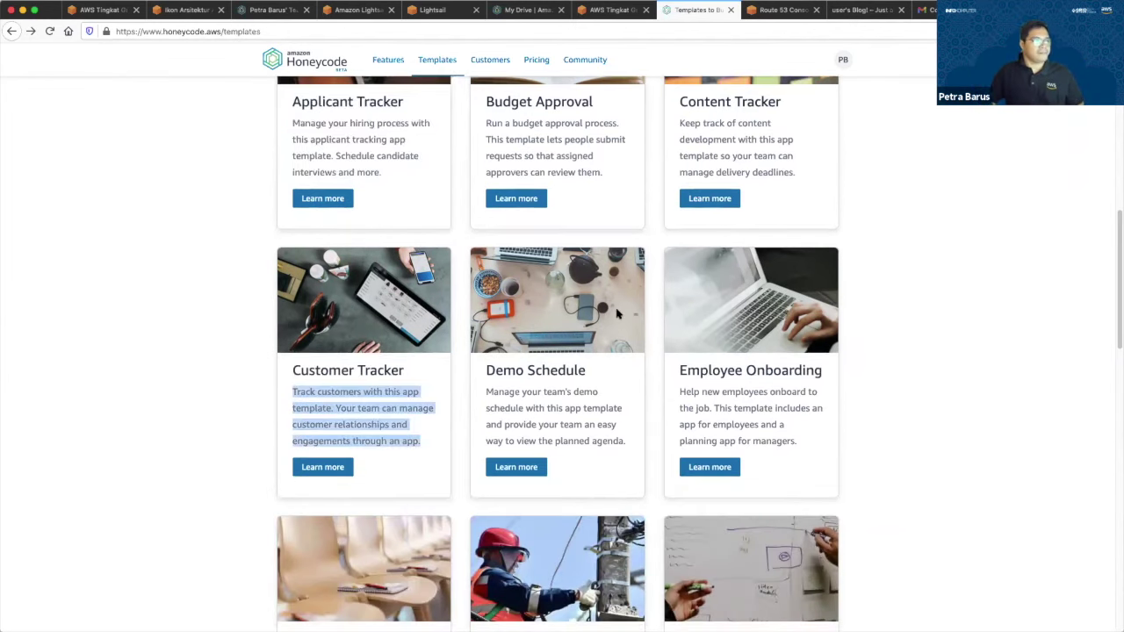
{"action": "scroll", "coordinate": [678, 308], "scroll_direction": "down", "scroll_amount": 2}
{"action": "triple_click", "coordinate": [812, 365]}
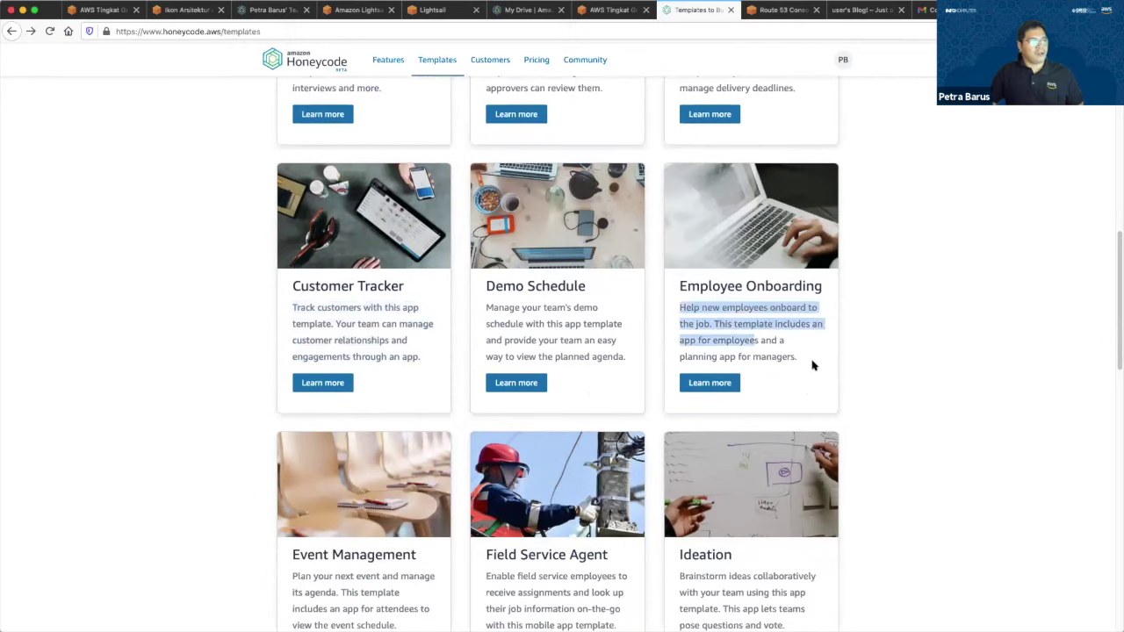
{"action": "scroll", "coordinate": [474, 325], "scroll_direction": "down", "scroll_amount": 2}
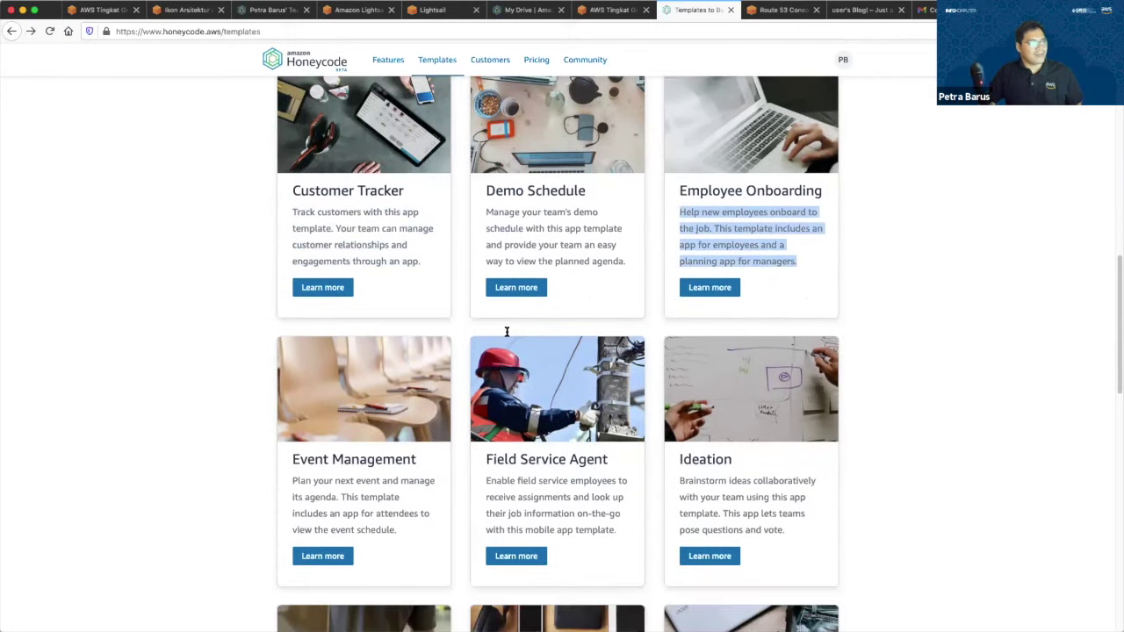
{"action": "scroll", "coordinate": [519, 338], "scroll_direction": "down", "scroll_amount": 3}
{"action": "scroll", "coordinate": [743, 425], "scroll_direction": "down", "scroll_amount": 10}
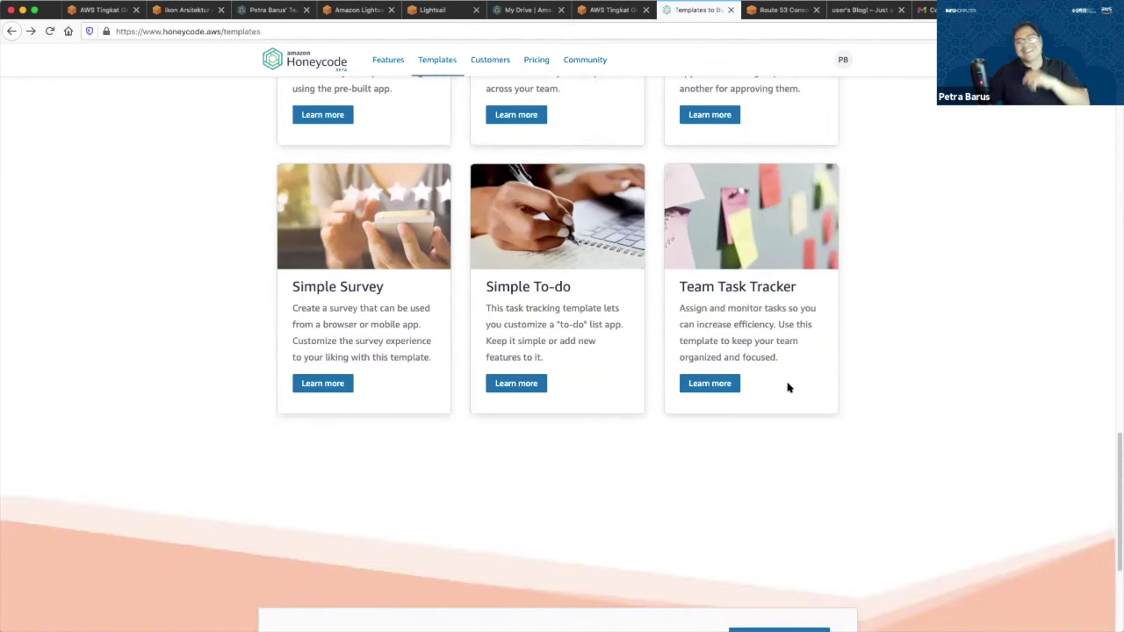
Scroll back up to the Instant Polls row.
{"action": "scroll", "coordinate": [793, 389], "scroll_direction": "up", "scroll_amount": 1}
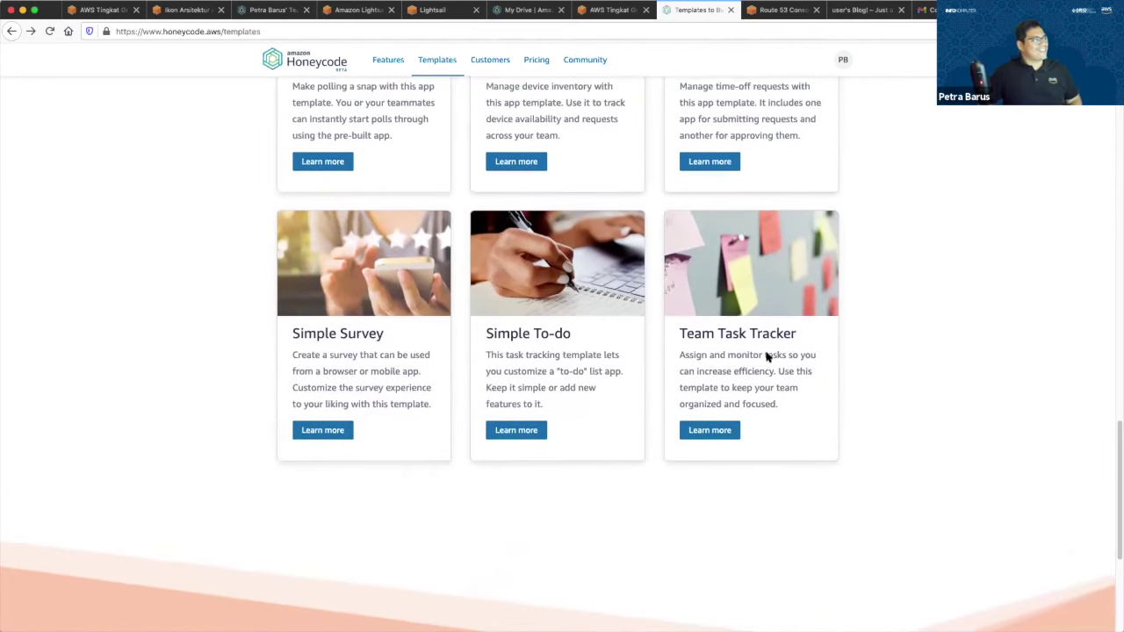
{"action": "scroll", "coordinate": [180, 44], "scroll_direction": "up", "scroll_amount": 2}
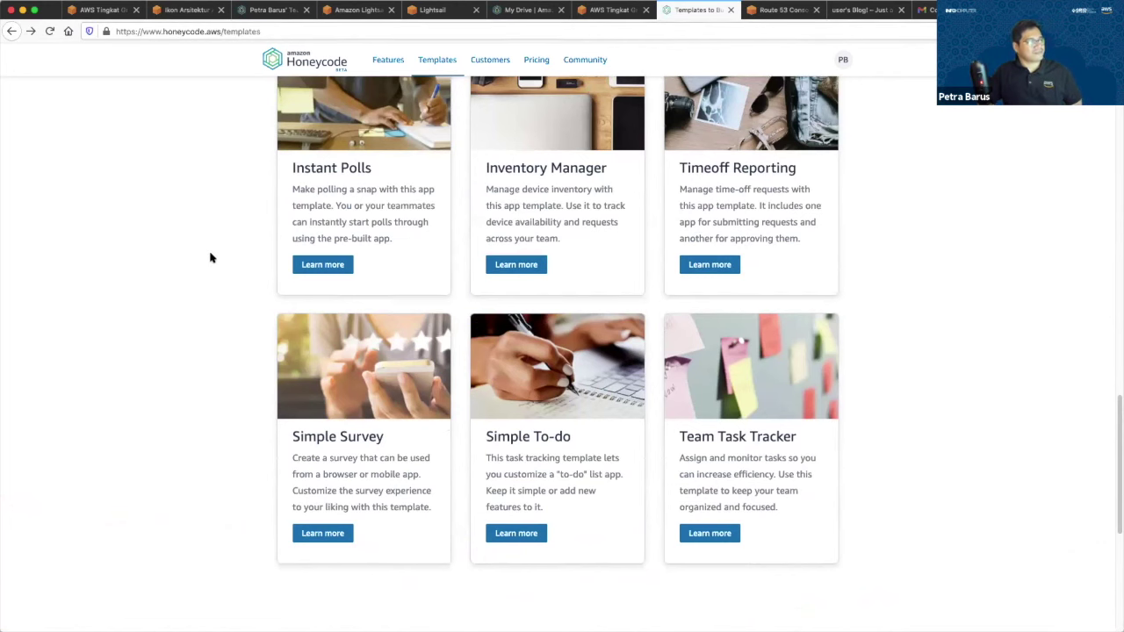
{"action": "scroll", "coordinate": [838, 291], "scroll_direction": "up", "scroll_amount": 1}
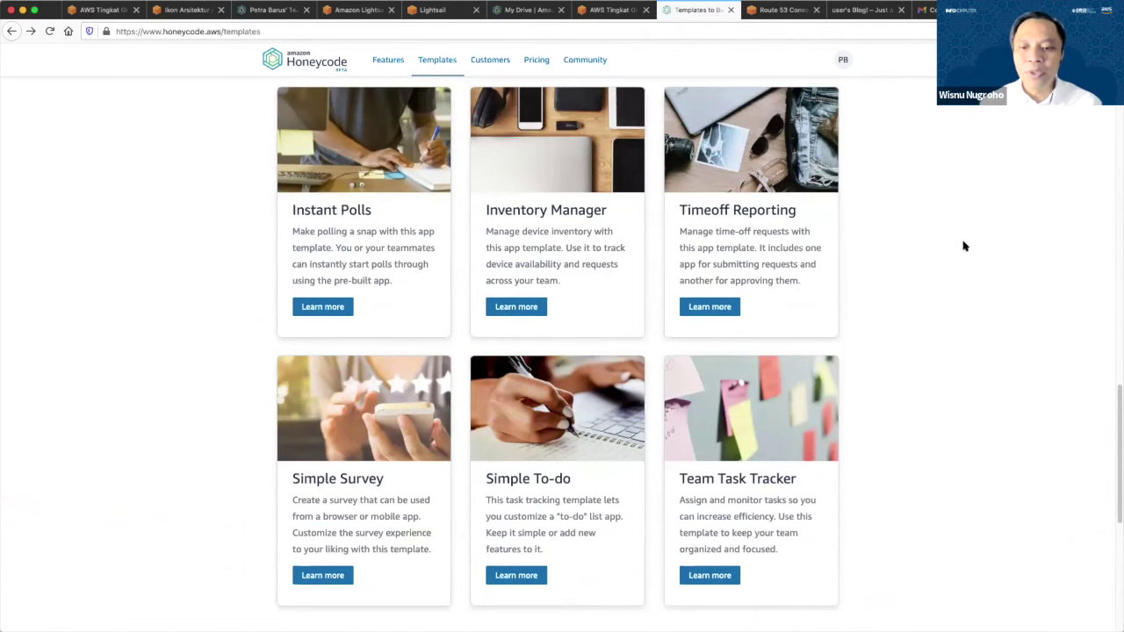
{"action": "scroll", "coordinate": [964, 245], "scroll_direction": "up", "scroll_amount": 4}
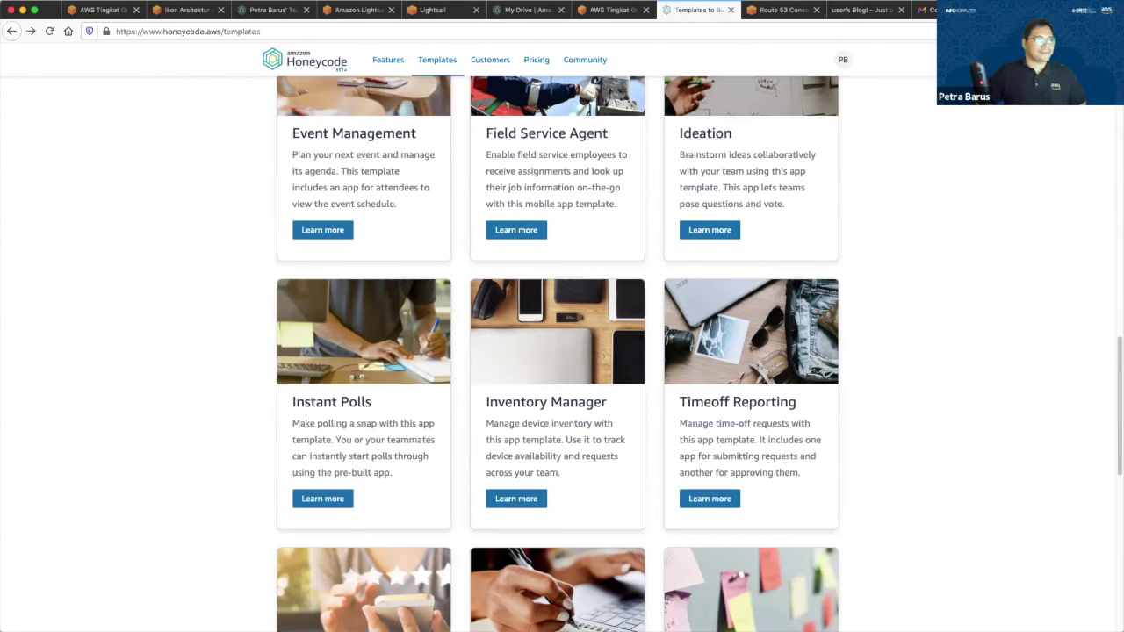
Scroll down to the templates page's bottom banner, then back up.
{"action": "scroll", "coordinate": [1032, 306], "scroll_direction": "down", "scroll_amount": 3}
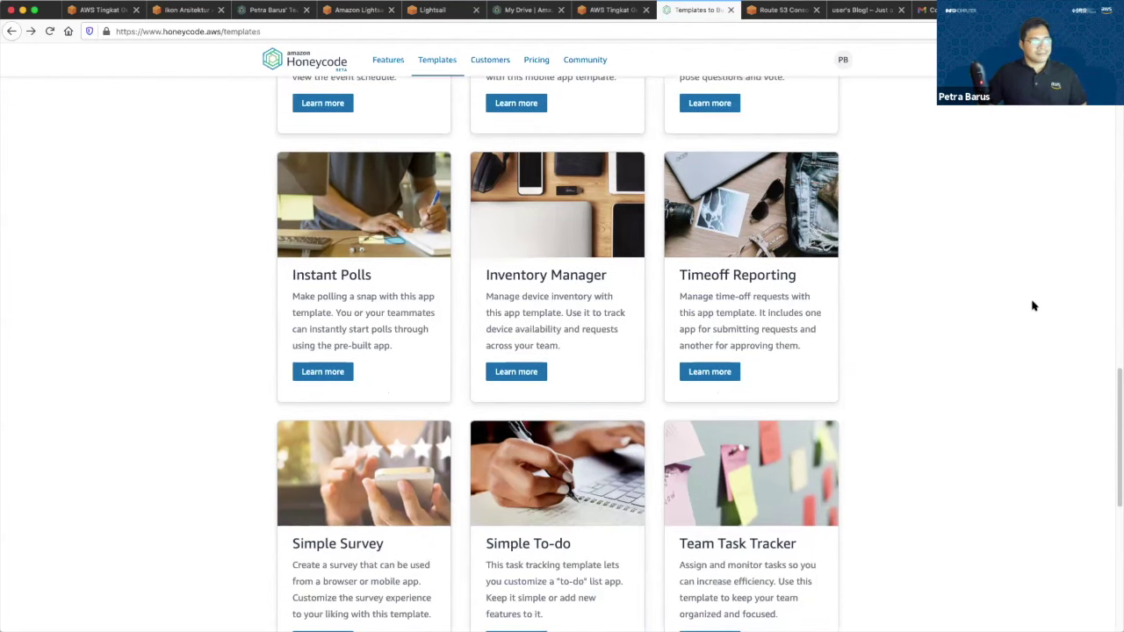
{"action": "scroll", "coordinate": [1033, 306], "scroll_direction": "down", "scroll_amount": 3}
{"action": "scroll", "coordinate": [1033, 306], "scroll_direction": "down", "scroll_amount": 3}
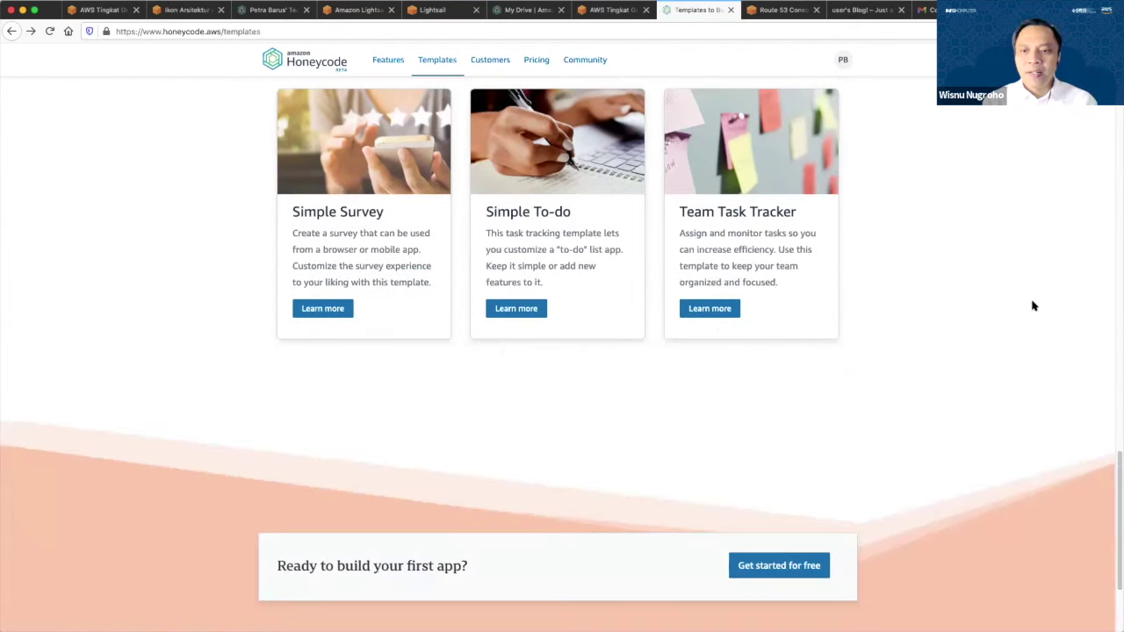
{"action": "scroll", "coordinate": [1033, 306], "scroll_direction": "up", "scroll_amount": 20}
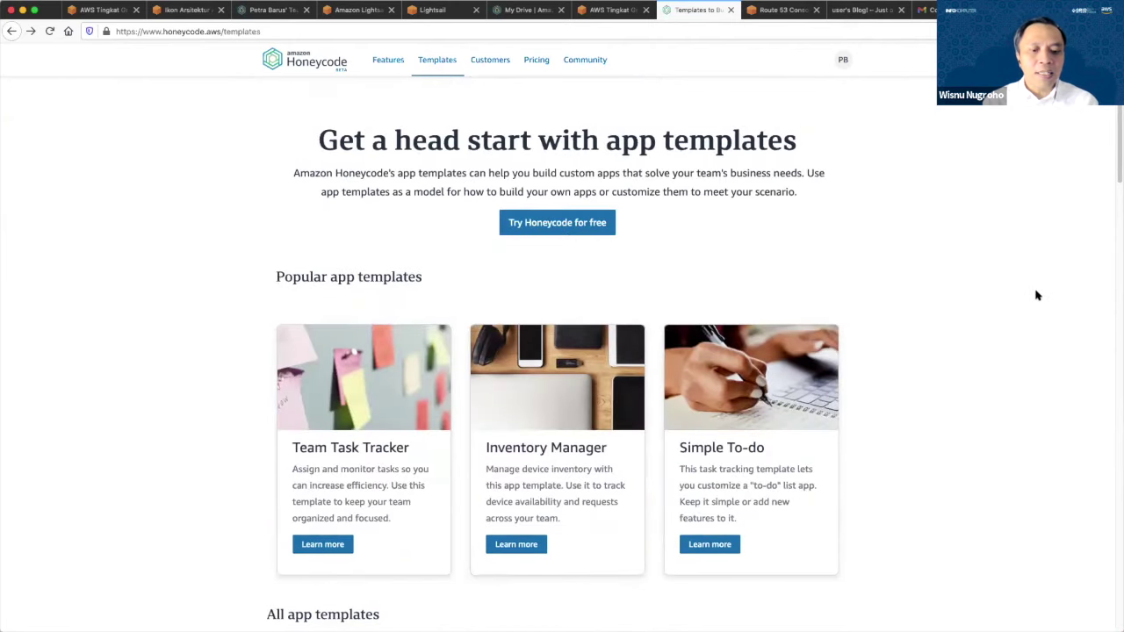